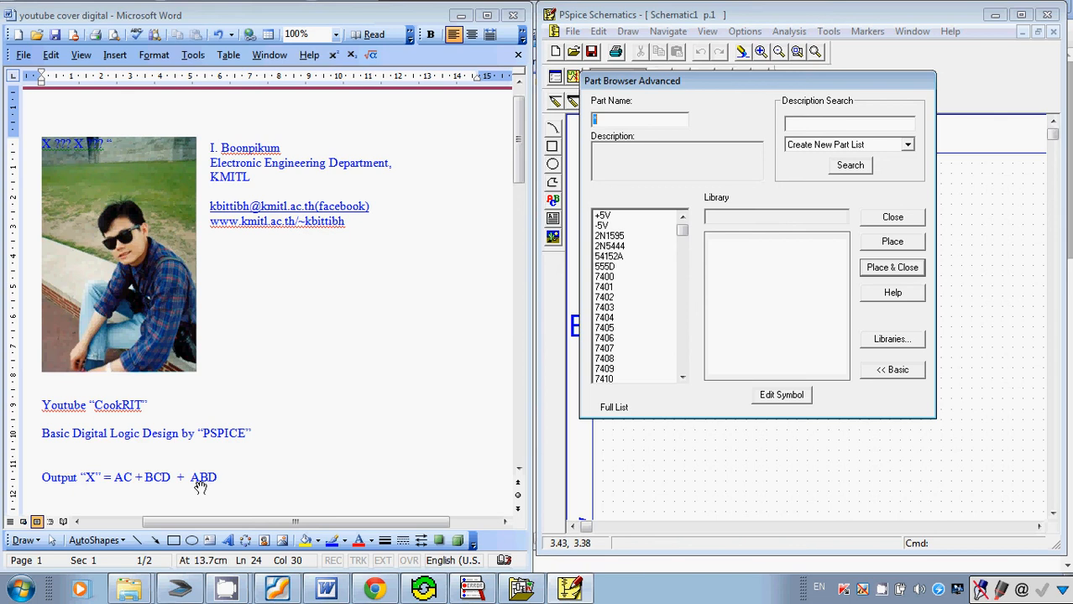
Switch to Foxit Reader, show p5.pdf with the gate part list, and place its window beside the schematic.
{"action": "left_click", "coordinate": [276, 589]}
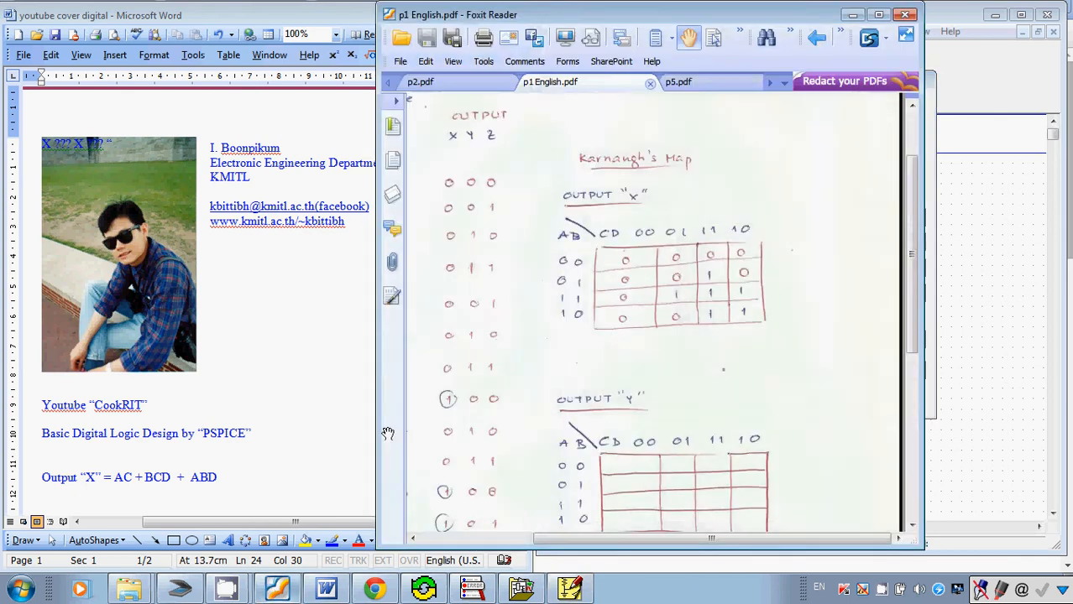
{"action": "left_click", "coordinate": [679, 83]}
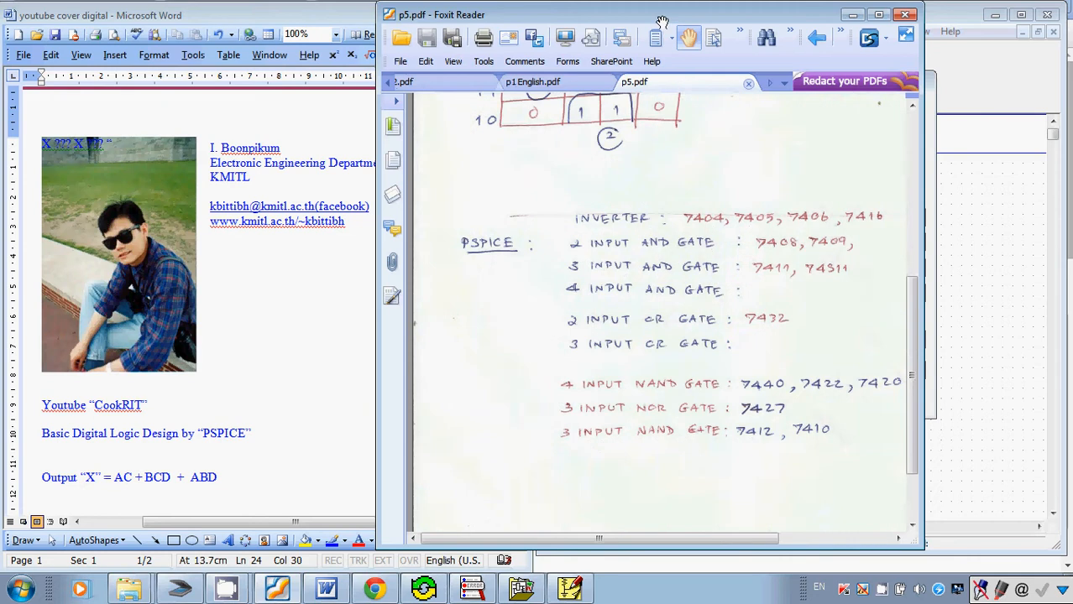
{"action": "left_click_drag", "start_coordinate": [662, 20], "coordinate": [285, 31]}
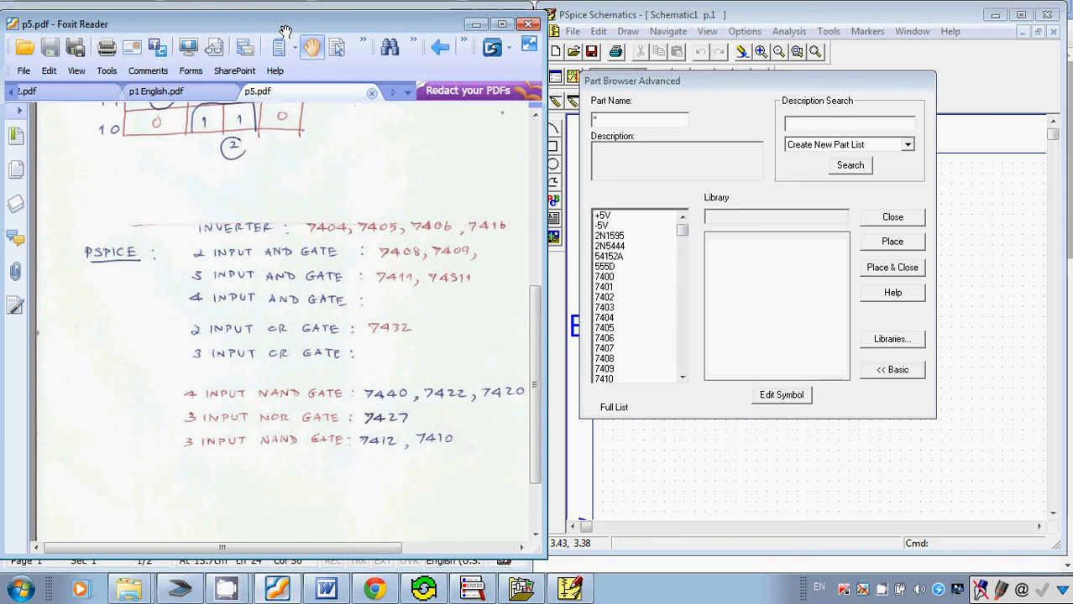
{"action": "left_click_drag", "start_coordinate": [286, 31], "coordinate": [632, 30]}
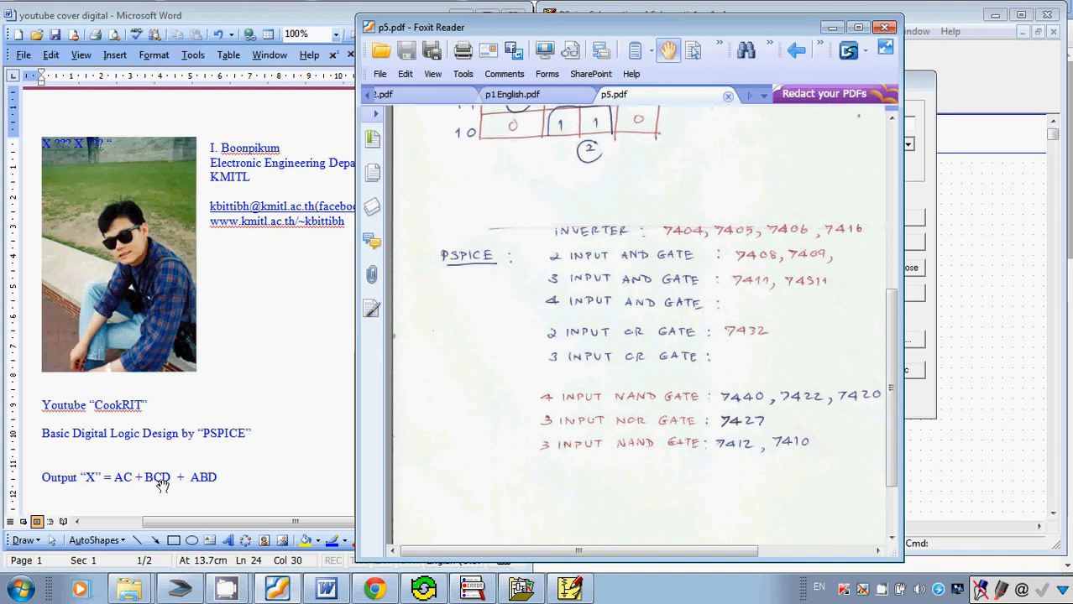
{"action": "left_click_drag", "start_coordinate": [584, 40], "coordinate": [227, 28]}
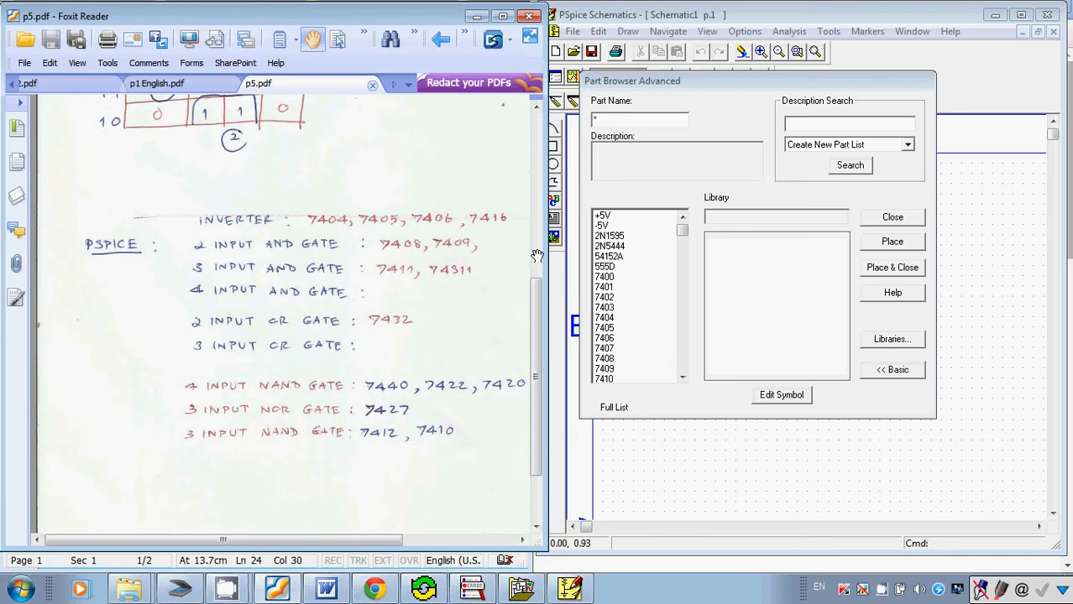
Place one 7408 two-input AND gate near the middle of the schematic in PSpice Schematics.
{"action": "left_click", "coordinate": [634, 125]}
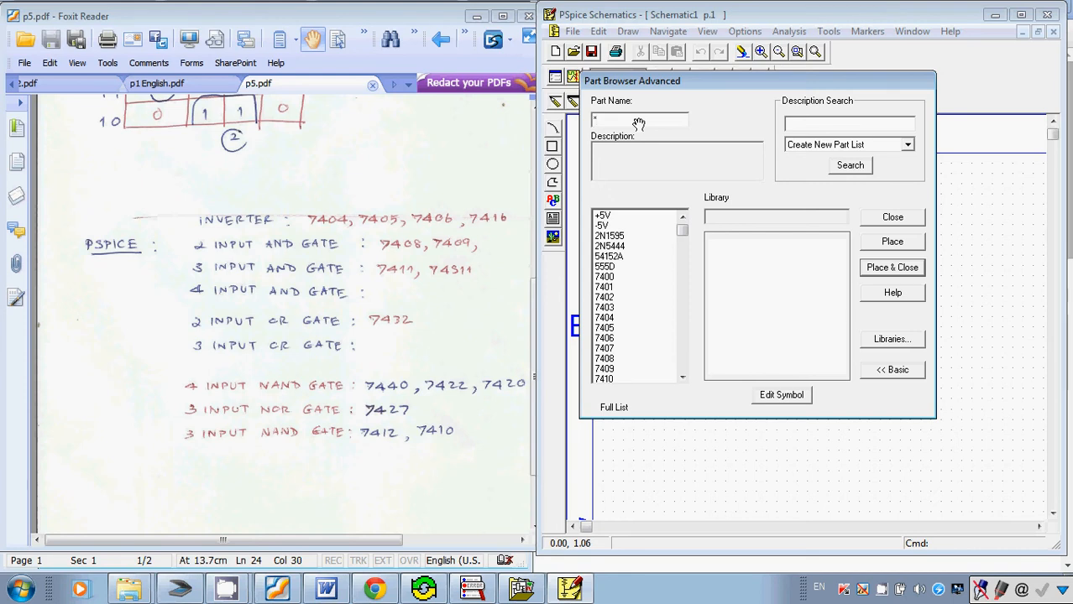
{"action": "key", "text": "BackSpace"}
{"action": "type", "text": "74"}
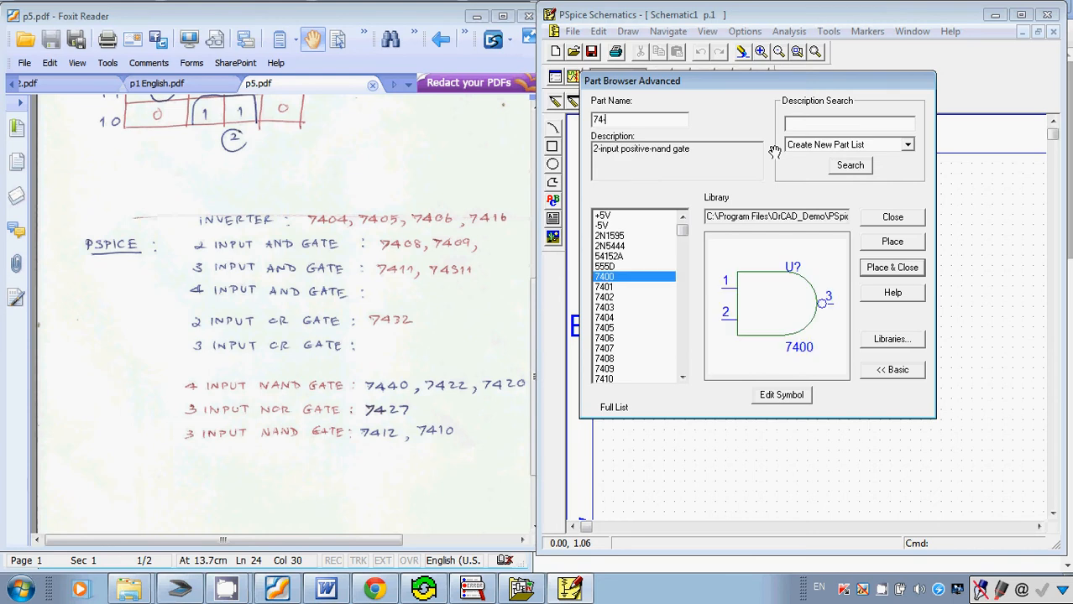
{"action": "type", "text": "08"}
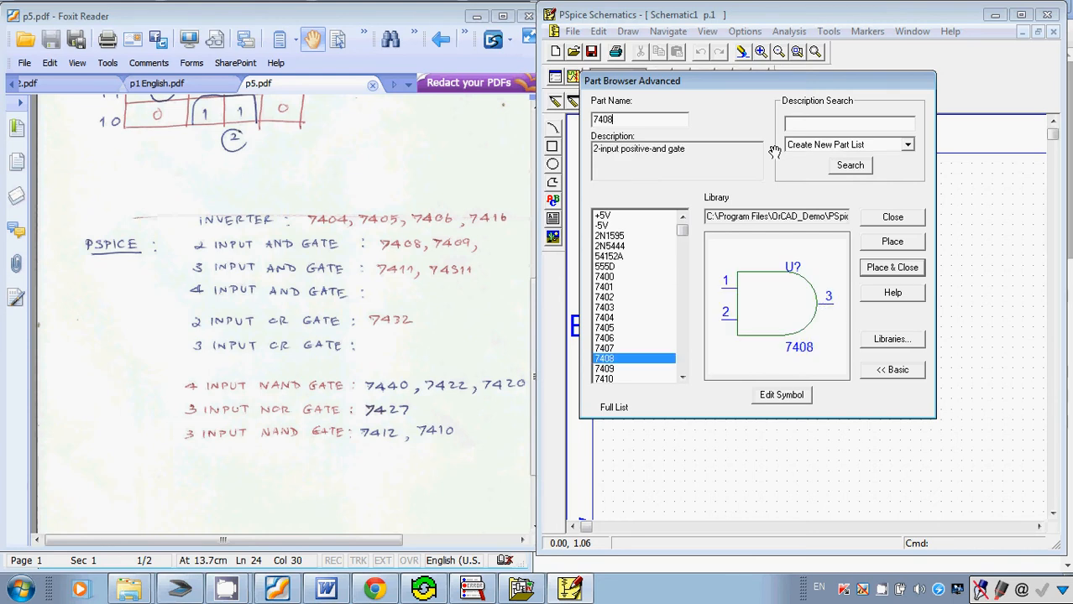
{"action": "key", "text": "Return"}
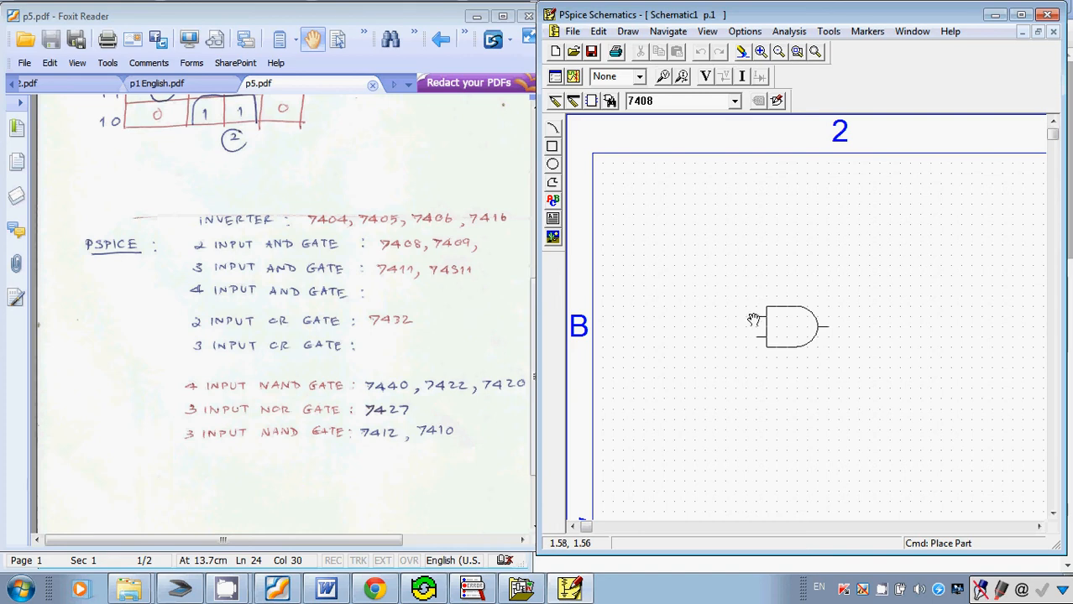
{"action": "left_click", "coordinate": [759, 319]}
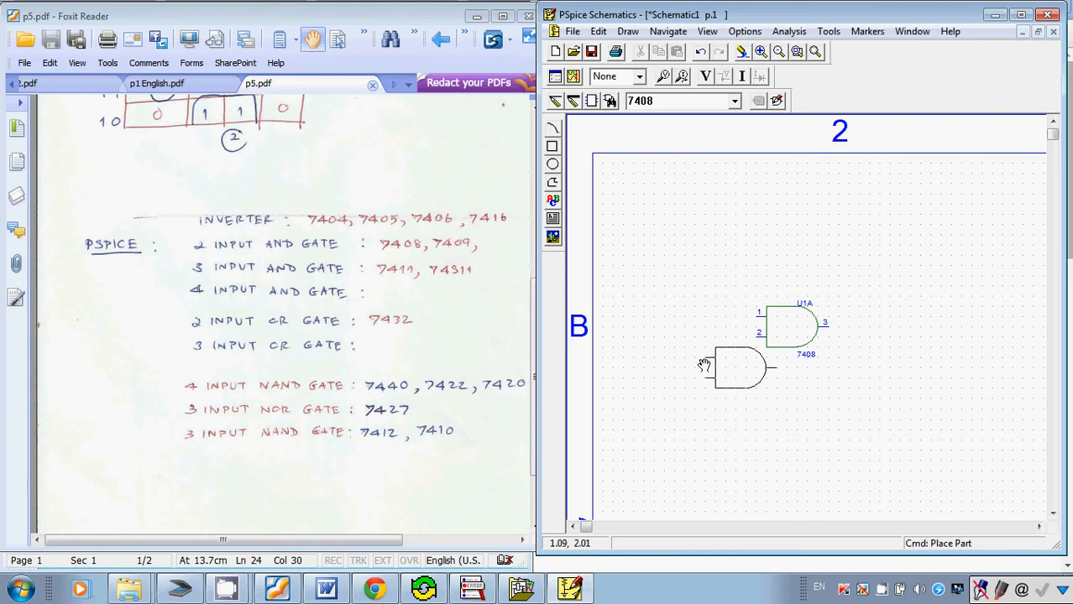
{"action": "right_click", "coordinate": [703, 365]}
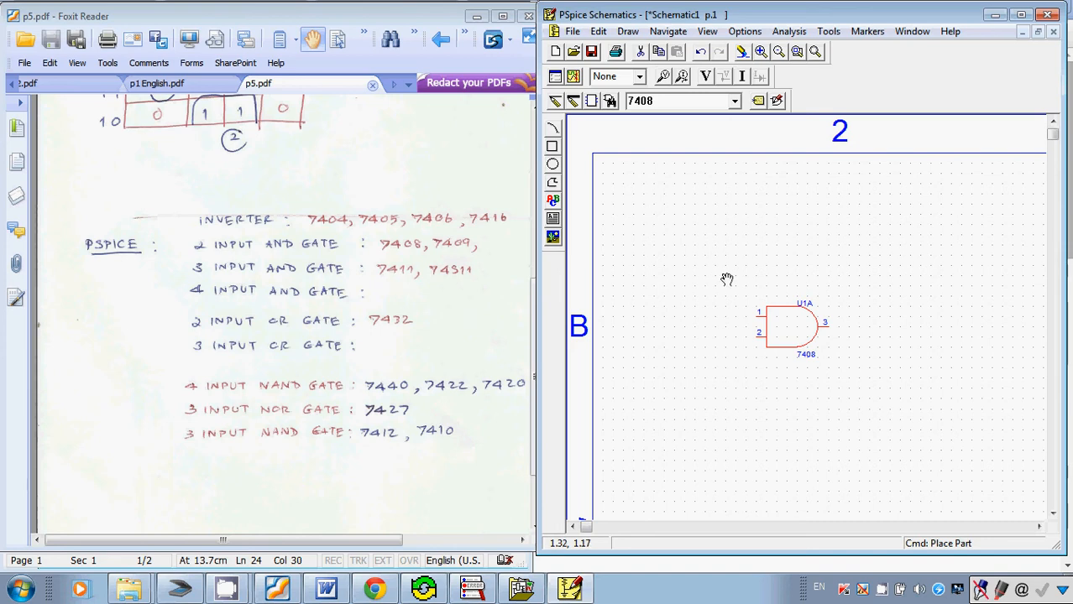
Place two 7411 three-input AND gates, one above the other, beside the 7408 gate.
{"action": "key", "text": "ctrl+g"}
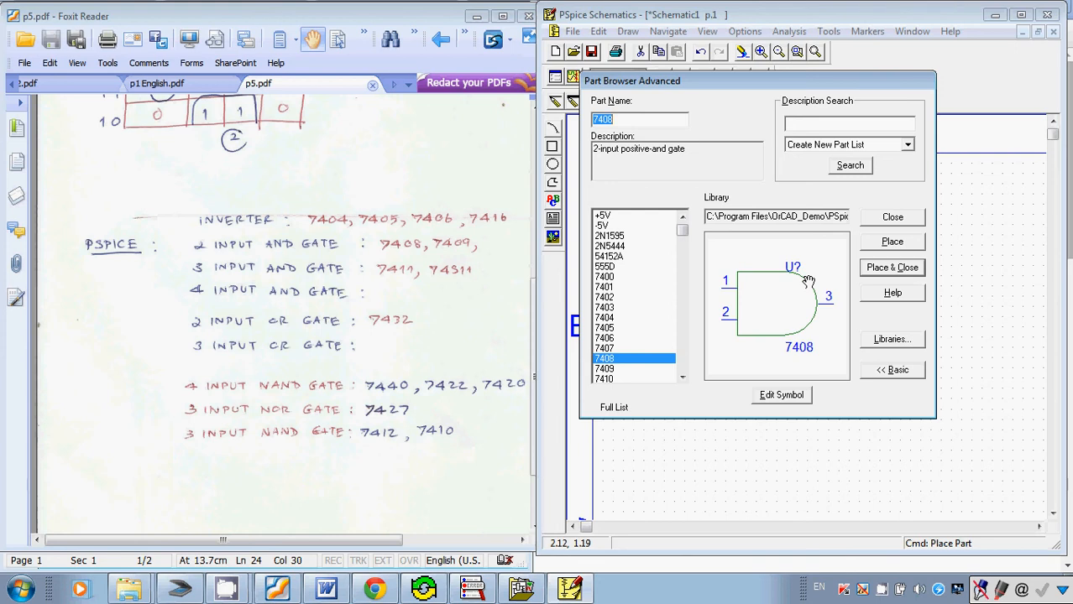
{"action": "key", "text": "Right"}
{"action": "left_click_drag", "start_coordinate": [631, 125], "coordinate": [555, 120]}
{"action": "type", "text": "7411"}
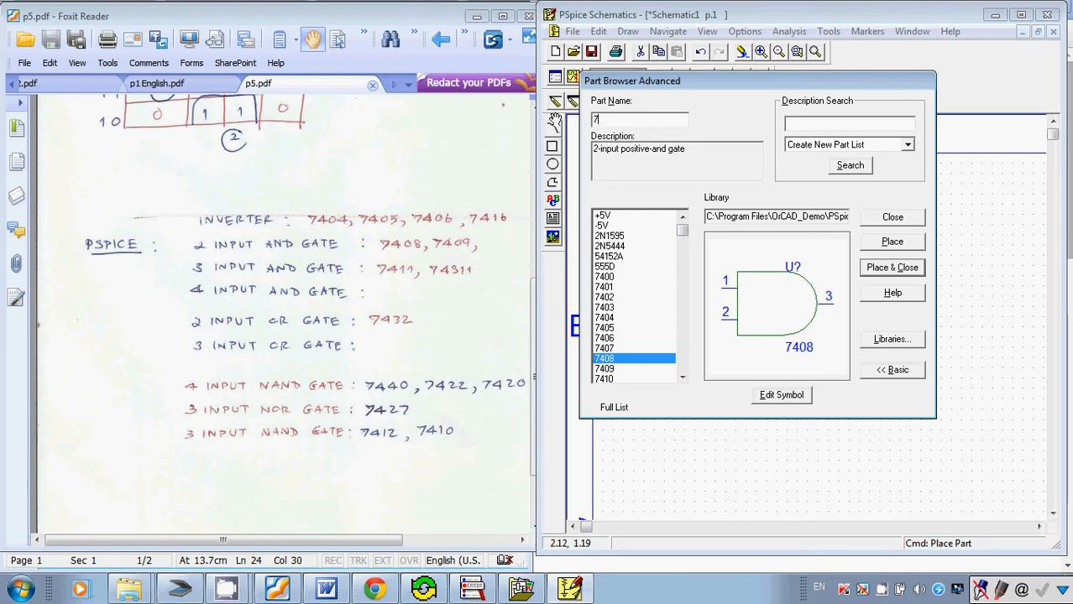
{"action": "key", "text": "Return"}
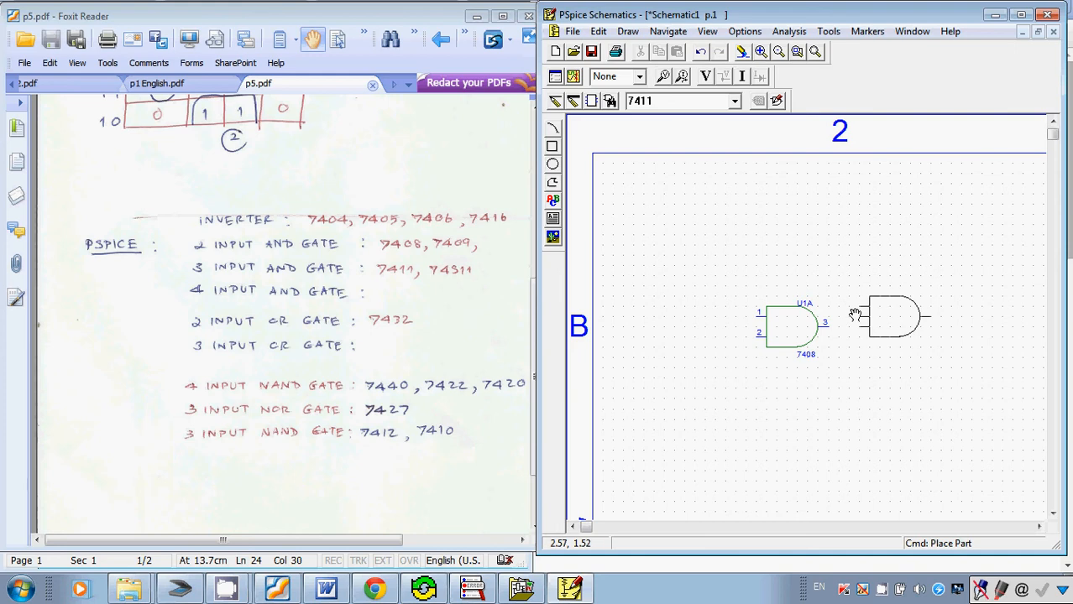
{"action": "left_click", "coordinate": [855, 314]}
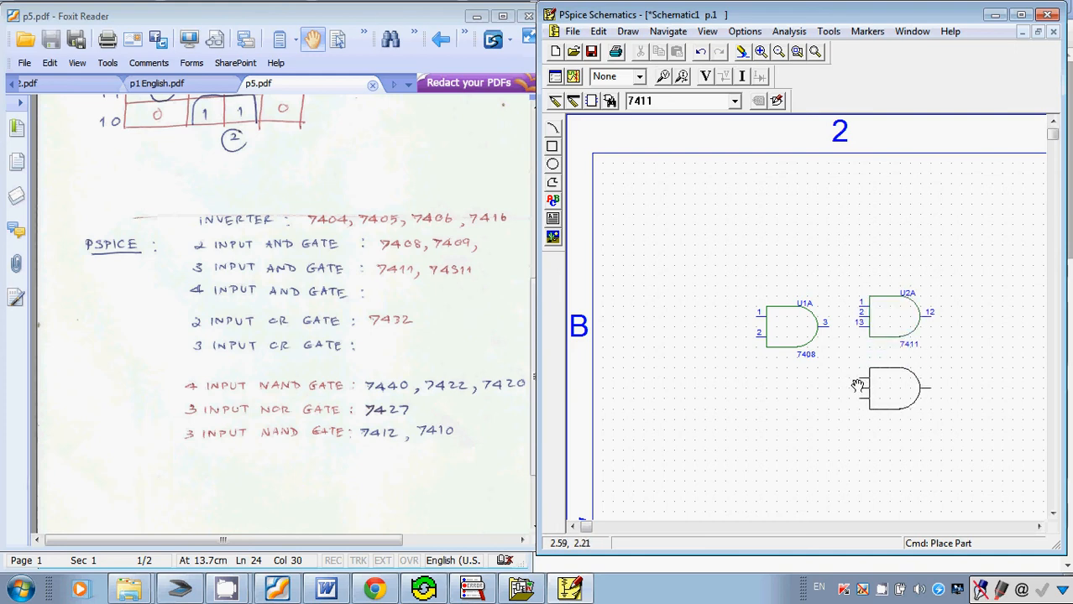
{"action": "left_click", "coordinate": [857, 385]}
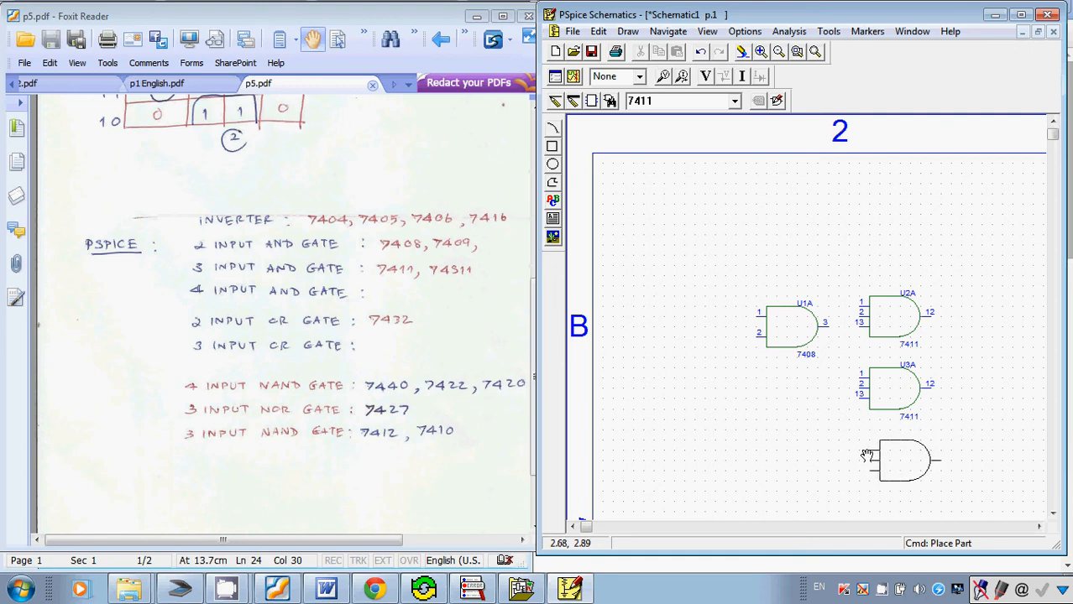
{"action": "right_click", "coordinate": [866, 455]}
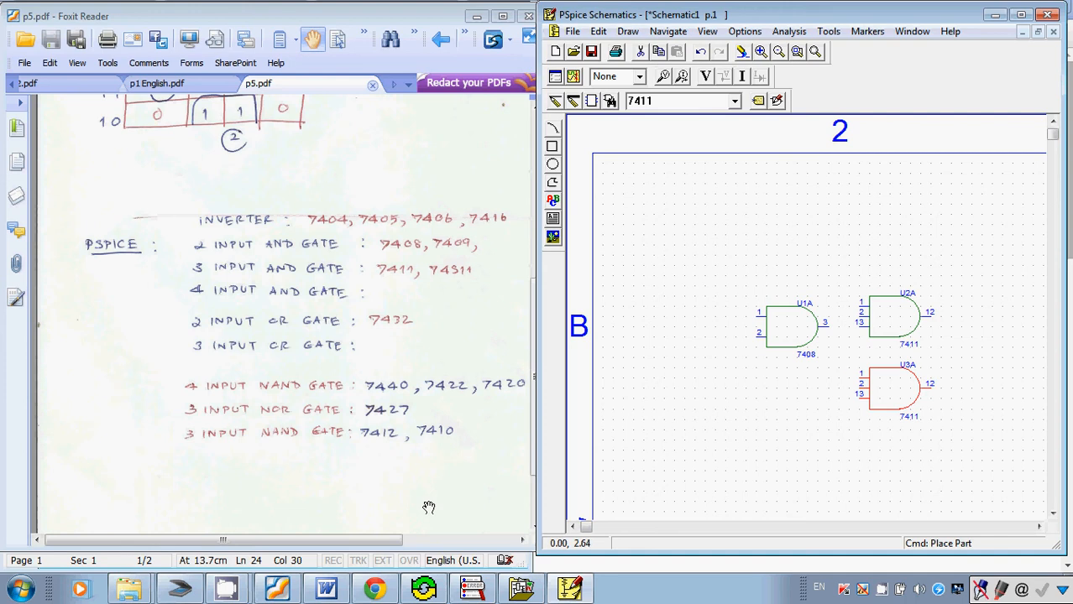
Check the output X expression in Word and the PDF gate list, and place a 7427 three-input NOR gate below the 7408.
{"action": "left_click", "coordinate": [332, 591]}
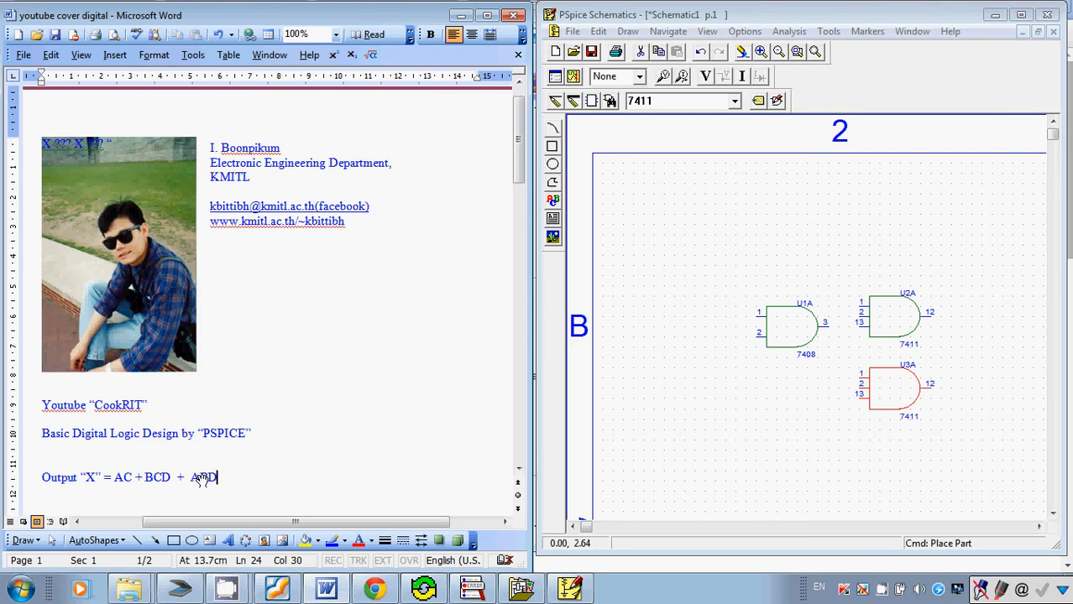
{"action": "left_click", "coordinate": [276, 590]}
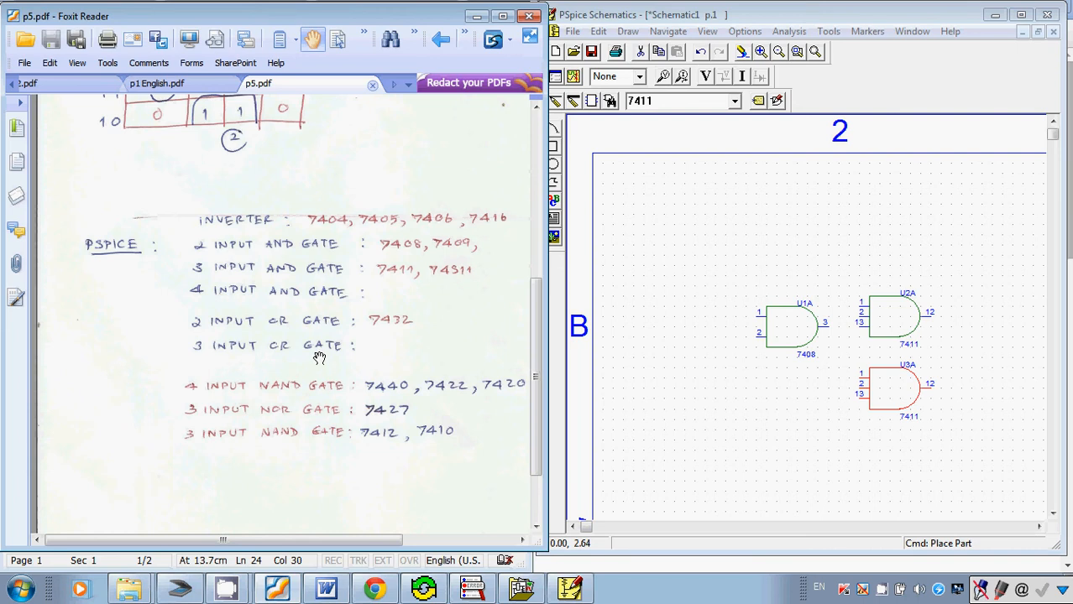
{"action": "left_click", "coordinate": [662, 381]}
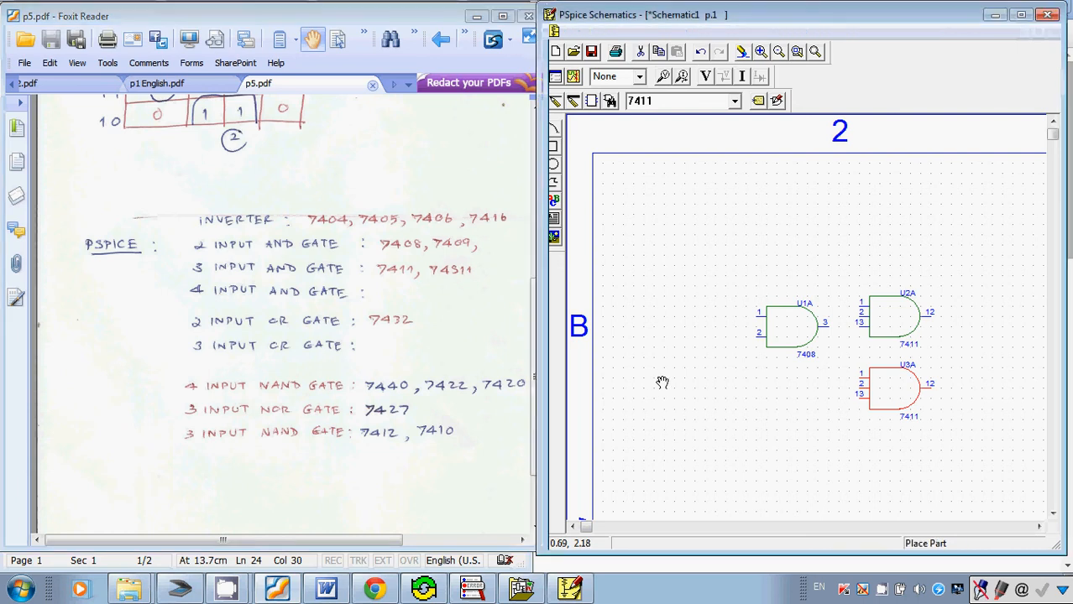
{"action": "key", "text": "ctrl+g"}
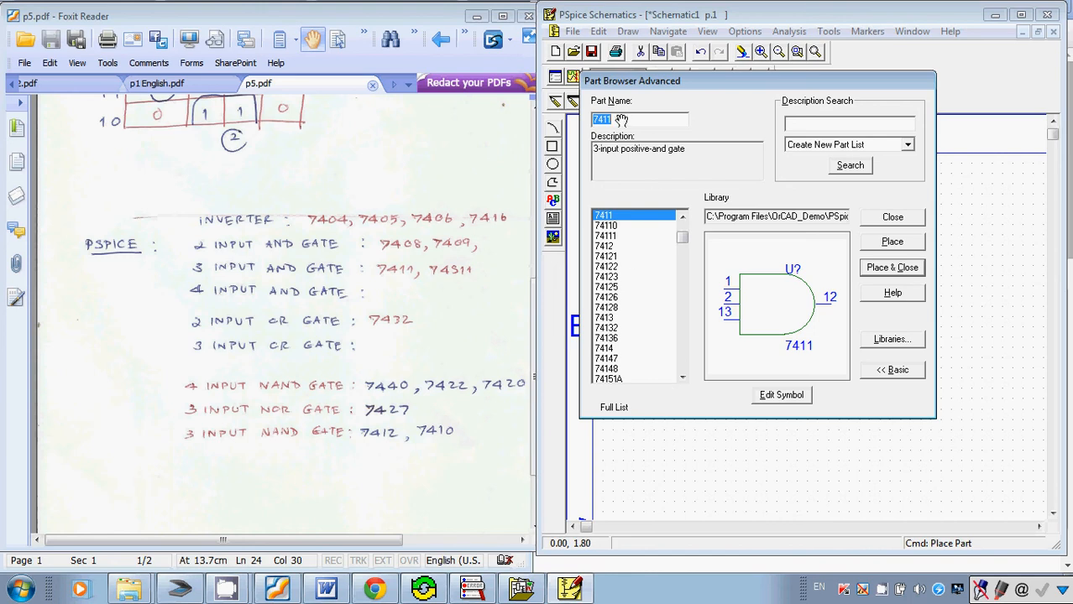
{"action": "type", "text": "7"}
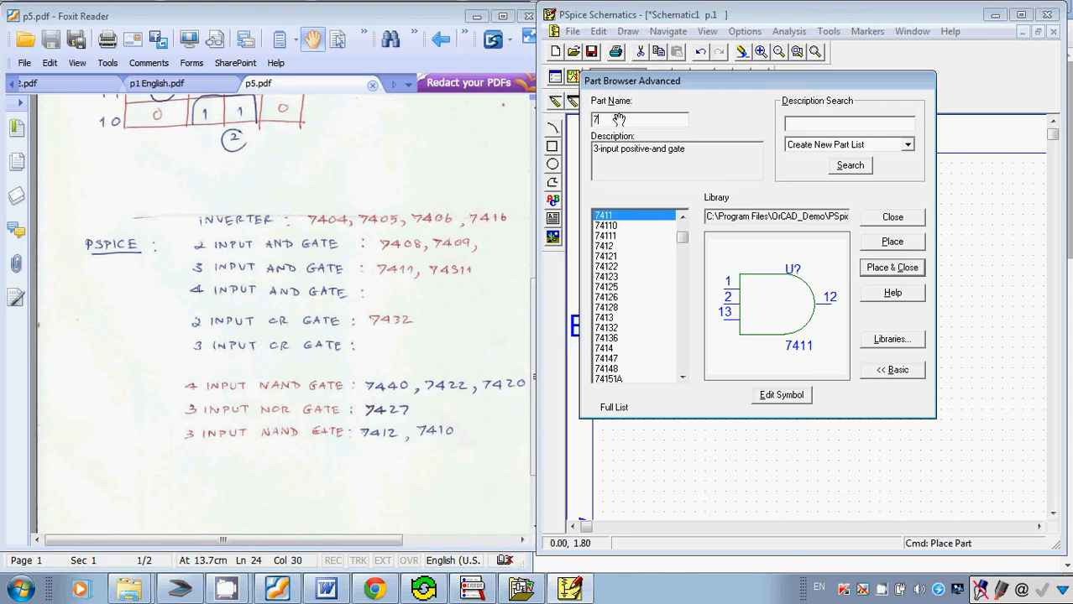
{"action": "type", "text": "427"}
{"action": "key", "text": "BackSpace"}
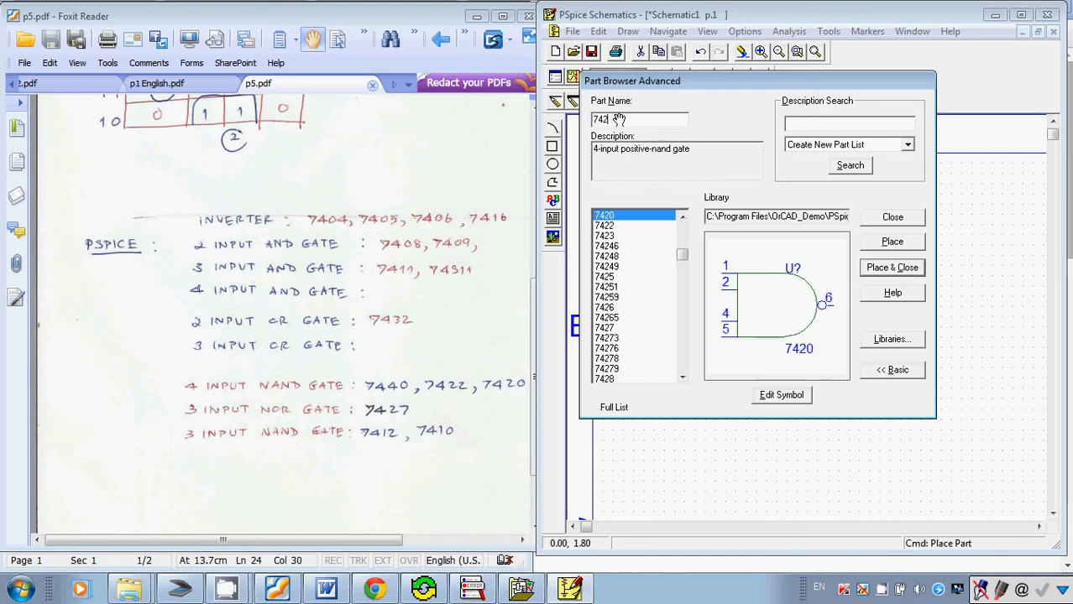
{"action": "type", "text": "7"}
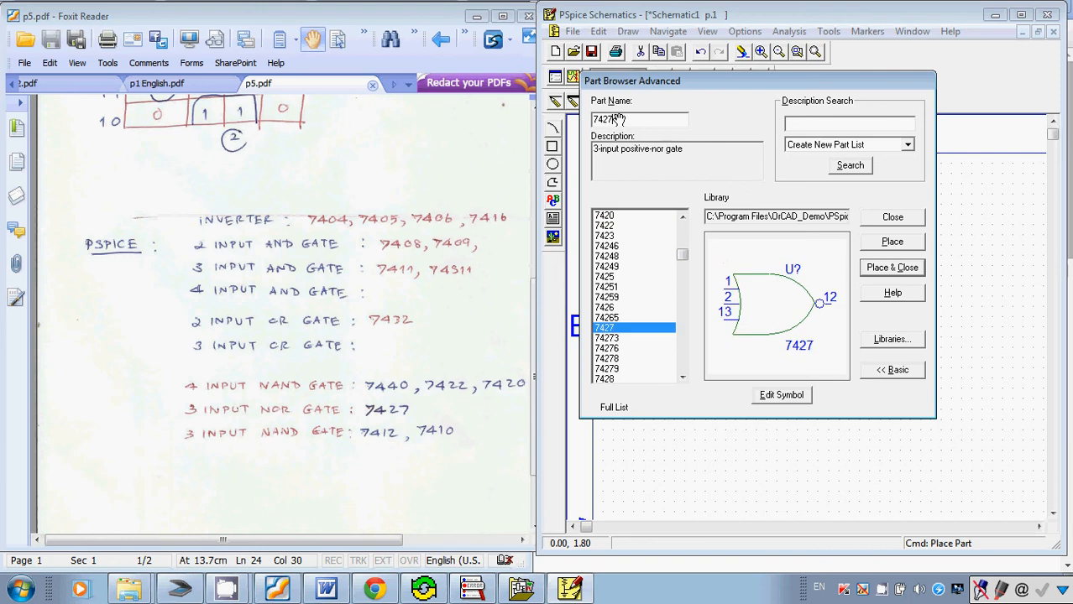
{"action": "key", "text": "Return"}
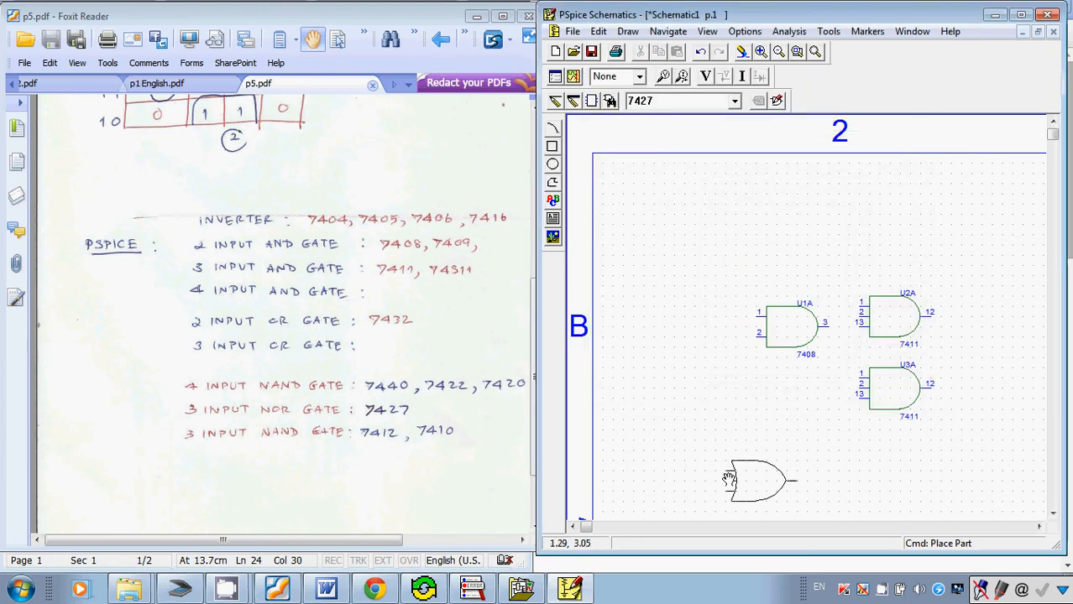
{"action": "left_click", "coordinate": [722, 448]}
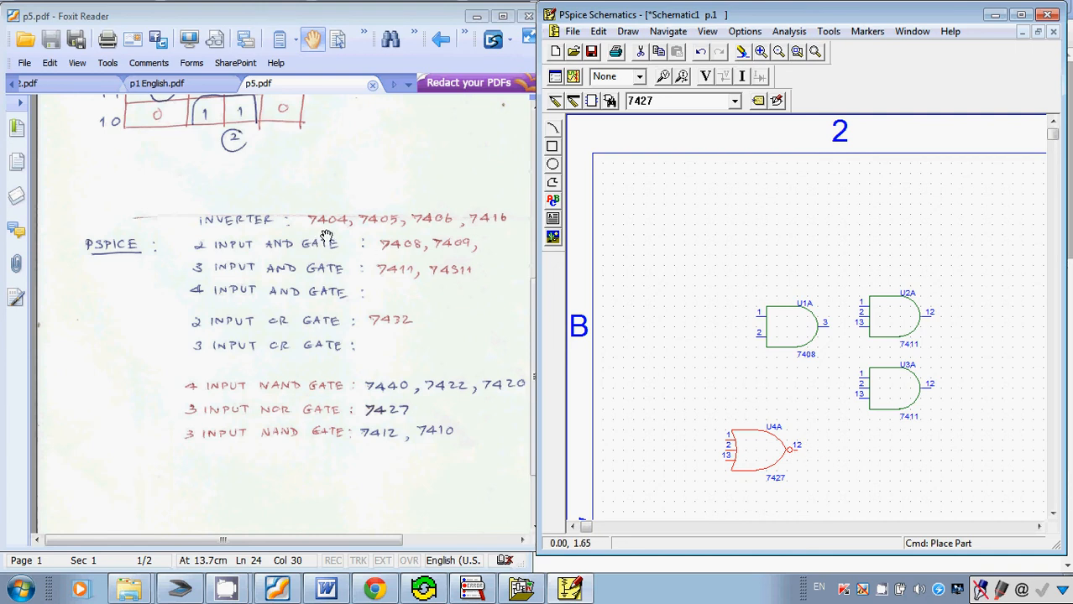
Place a 7404 inverter directly at the output of the 7427 NOR gate.
{"action": "left_click", "coordinate": [677, 250]}
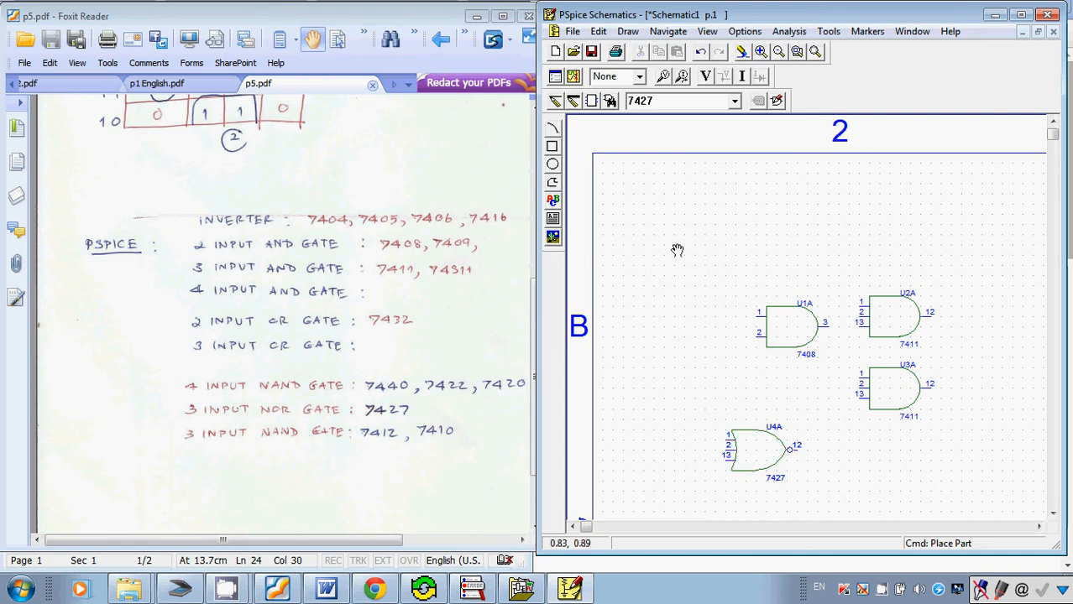
{"action": "key", "text": "ctrl+g"}
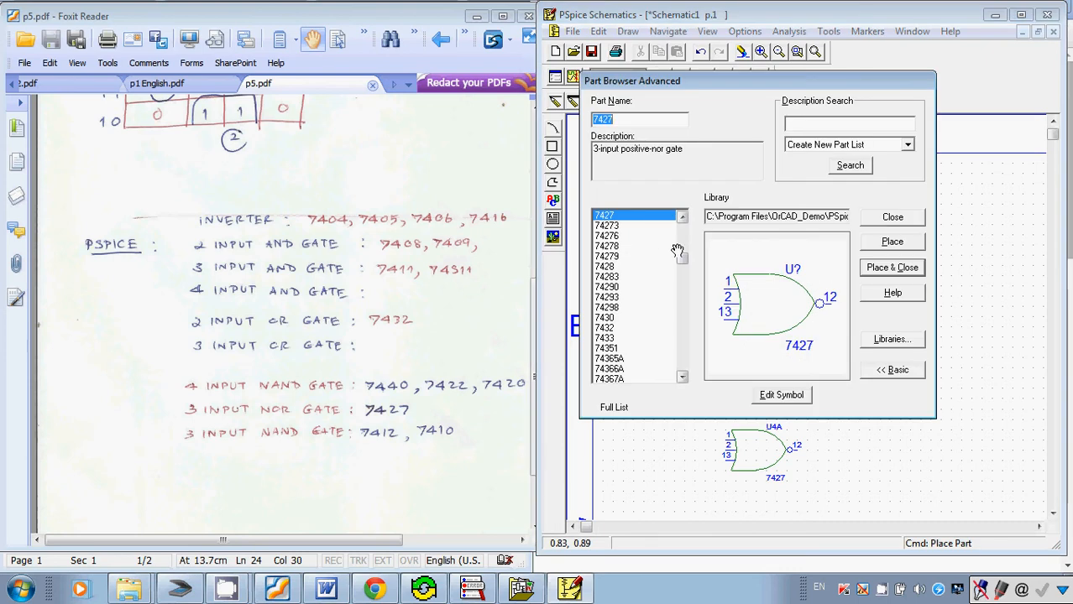
{"action": "type", "text": "7404"}
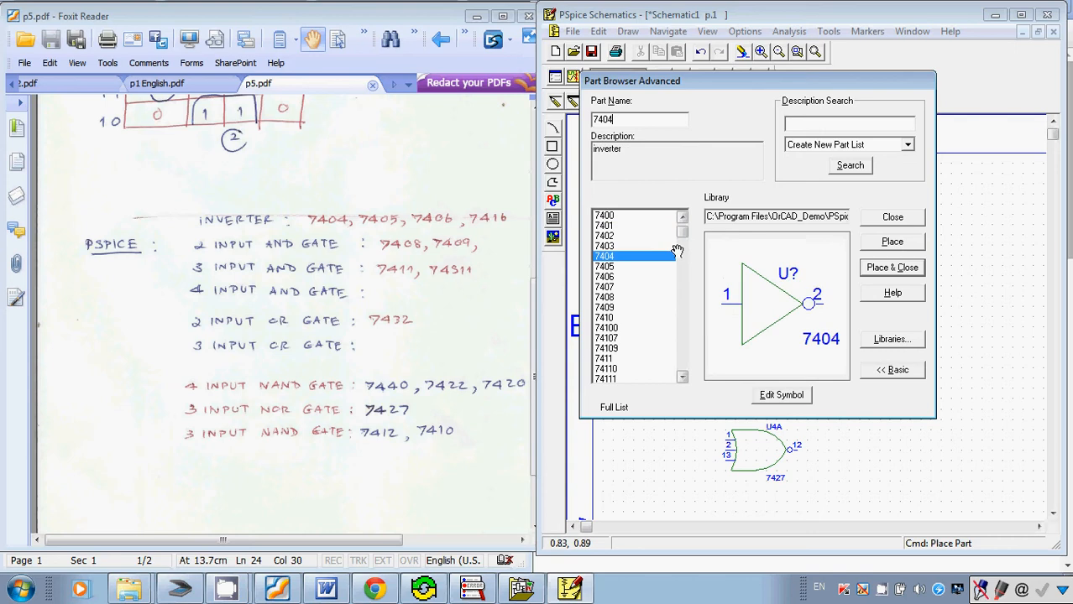
{"action": "key", "text": "Return"}
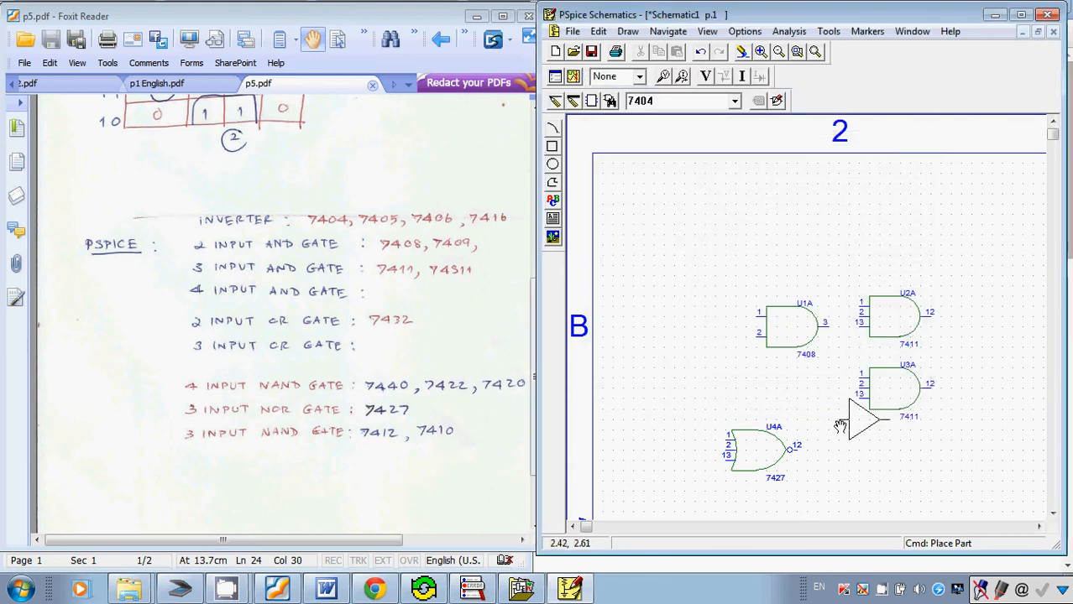
{"action": "left_click", "coordinate": [794, 451]}
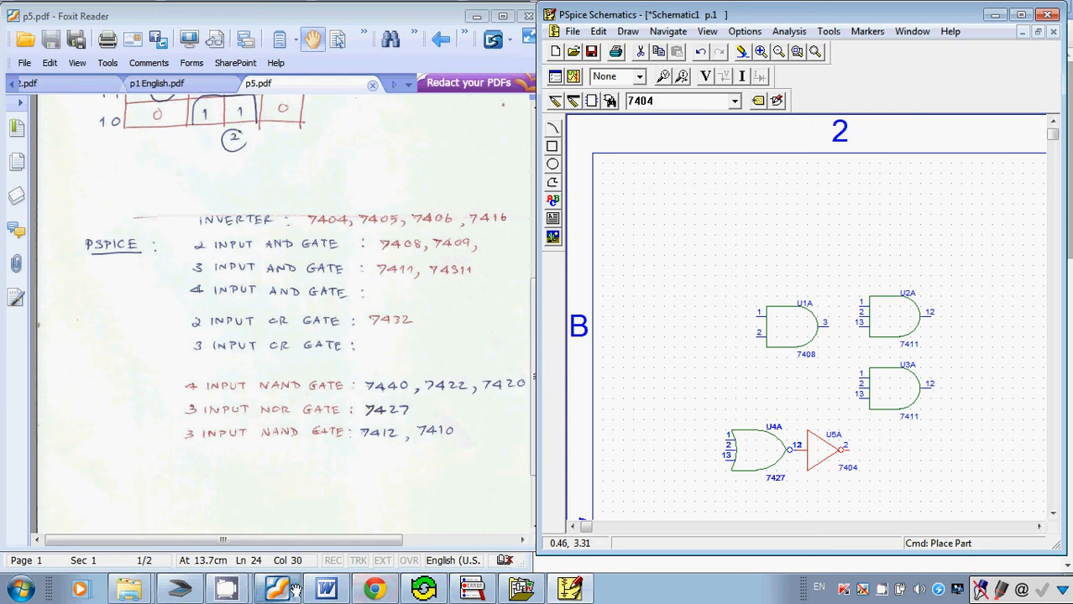
With the Word expression in view, stack the 7408 and both 7411 gates in one column above the NOR gate.
{"action": "left_click", "coordinate": [326, 588]}
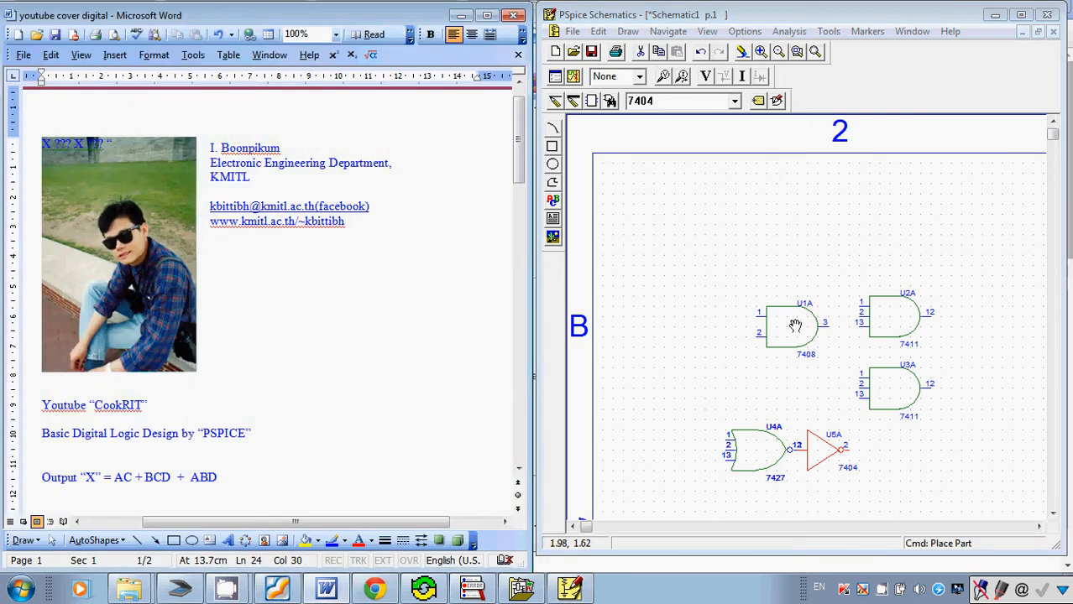
{"action": "left_click_drag", "start_coordinate": [794, 328], "coordinate": [767, 274]}
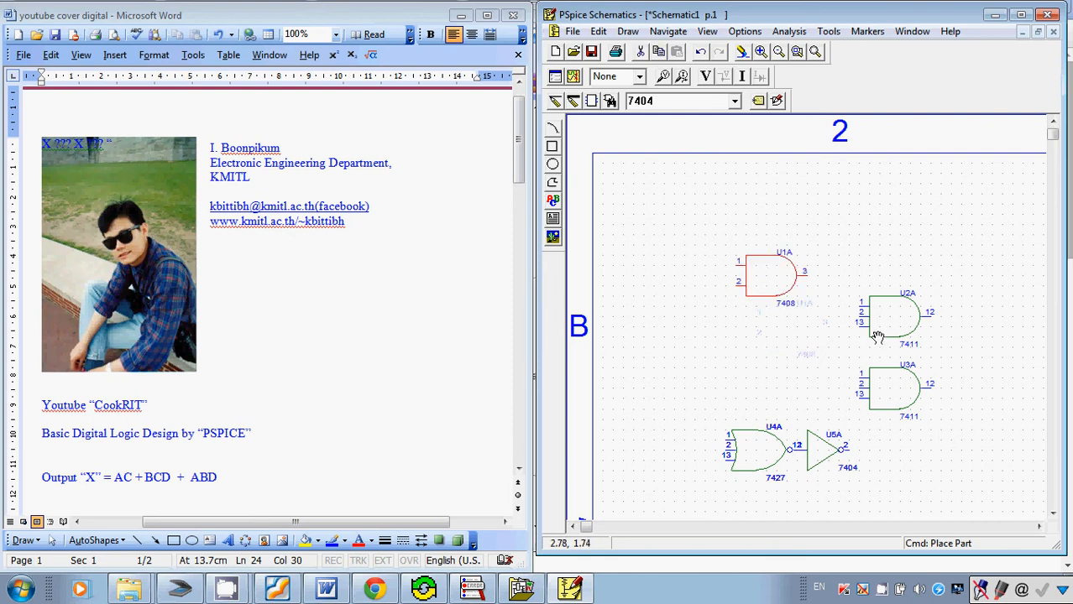
{"action": "left_click_drag", "start_coordinate": [890, 330], "coordinate": [765, 348]}
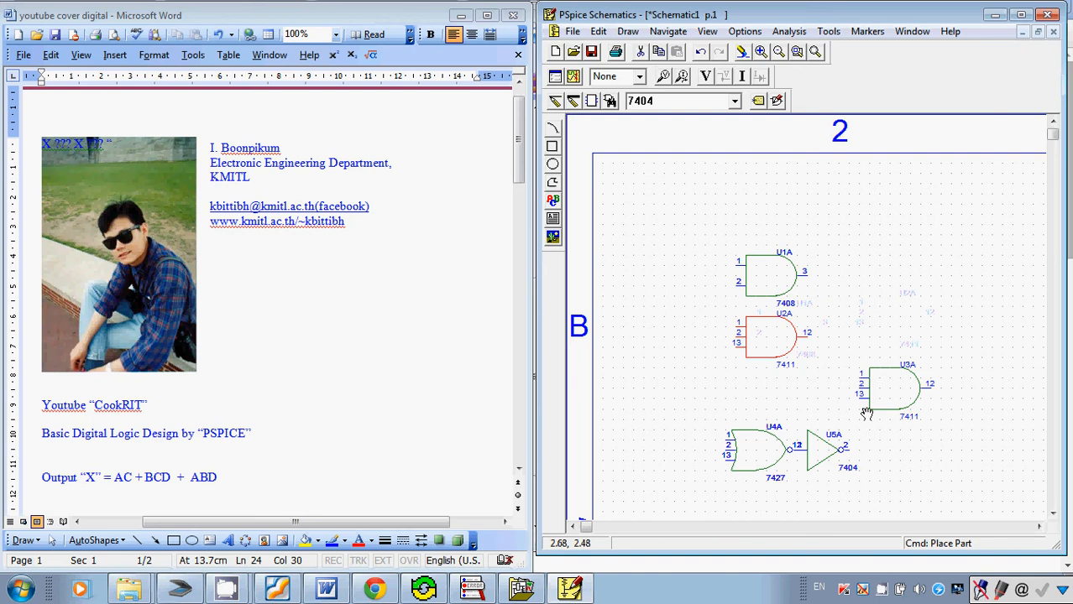
{"action": "left_click_drag", "start_coordinate": [887, 397], "coordinate": [769, 409]}
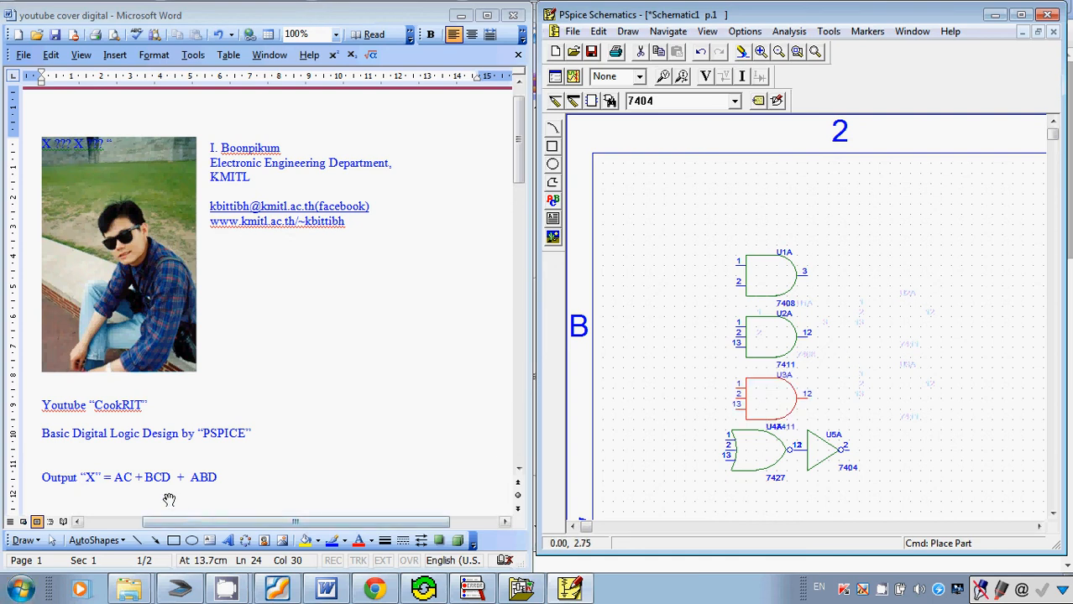
Move the 7427 NOR gate together with its 7404 inverter to the right of the middle 7411 AND gate.
{"action": "left_click_drag", "start_coordinate": [694, 415], "coordinate": [874, 500]}
{"action": "left_click_drag", "start_coordinate": [847, 432], "coordinate": [959, 324]}
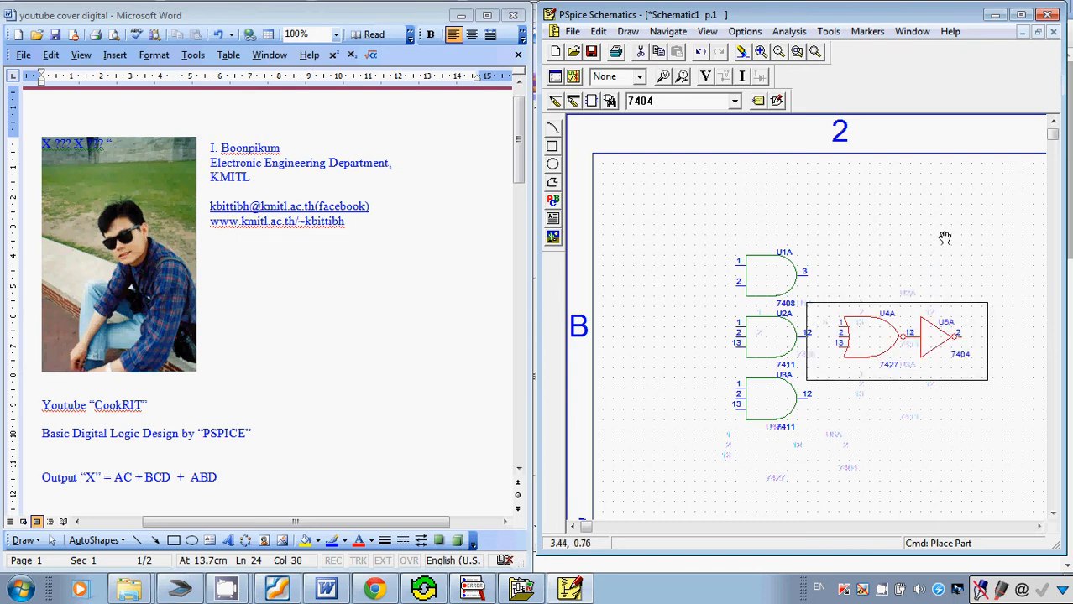
{"action": "left_click", "coordinate": [944, 238]}
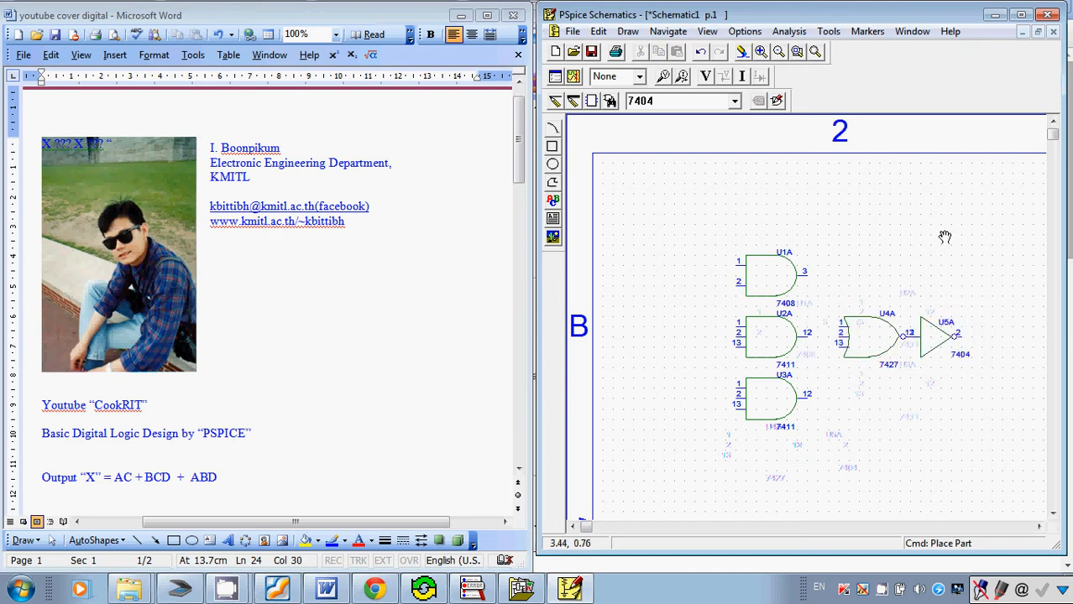
Wire the 7408 gate's output to input 1 of the 7427 NOR gate with a right-angled wire.
{"action": "left_click", "coordinate": [760, 52]}
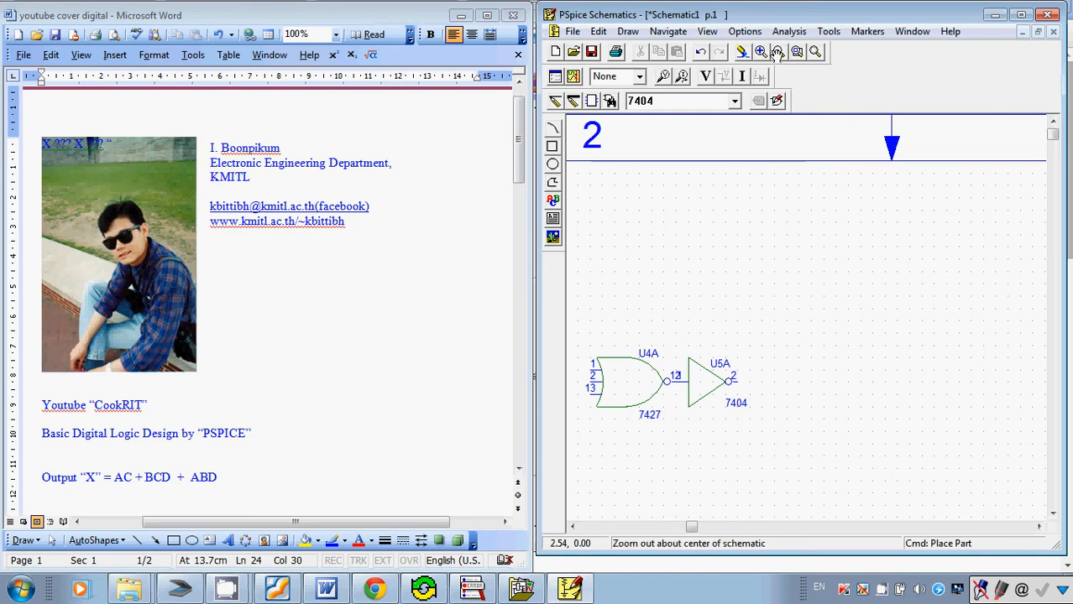
{"action": "left_click", "coordinate": [777, 54]}
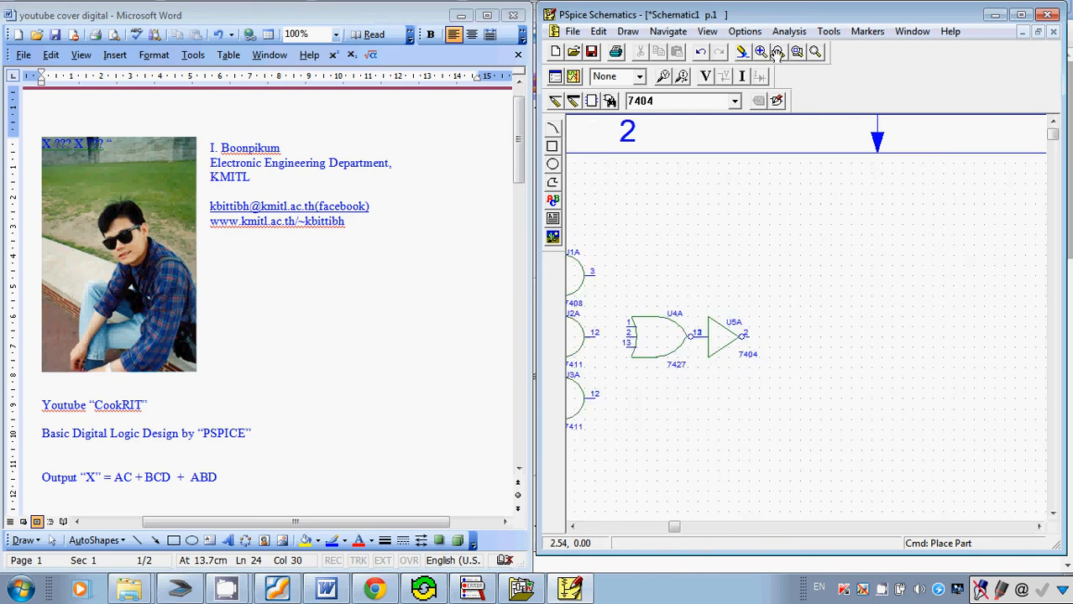
{"action": "left_click", "coordinate": [573, 527]}
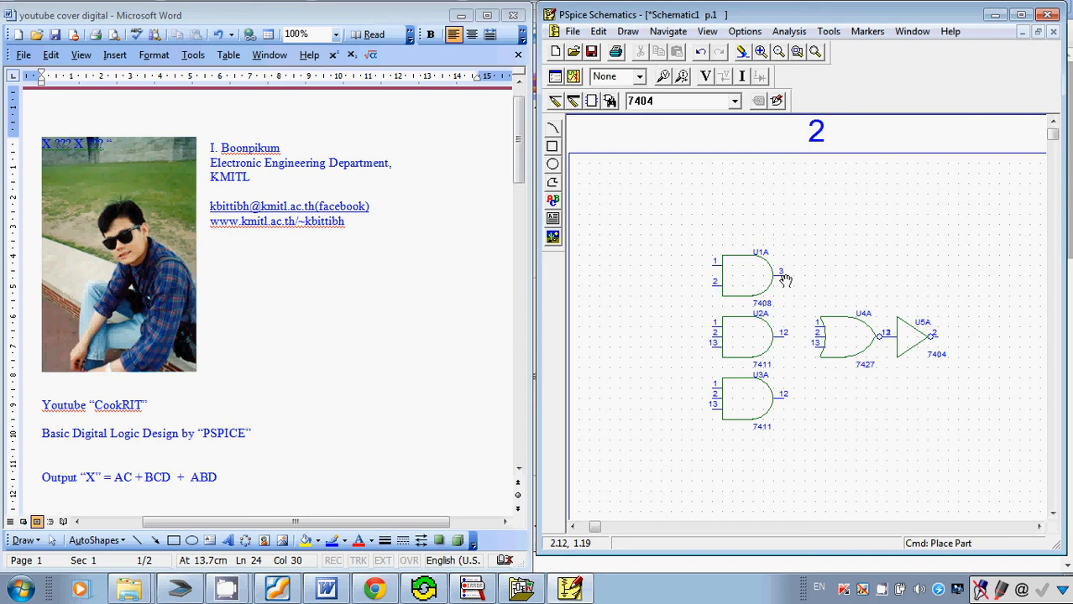
{"action": "key", "text": "ctrl+w"}
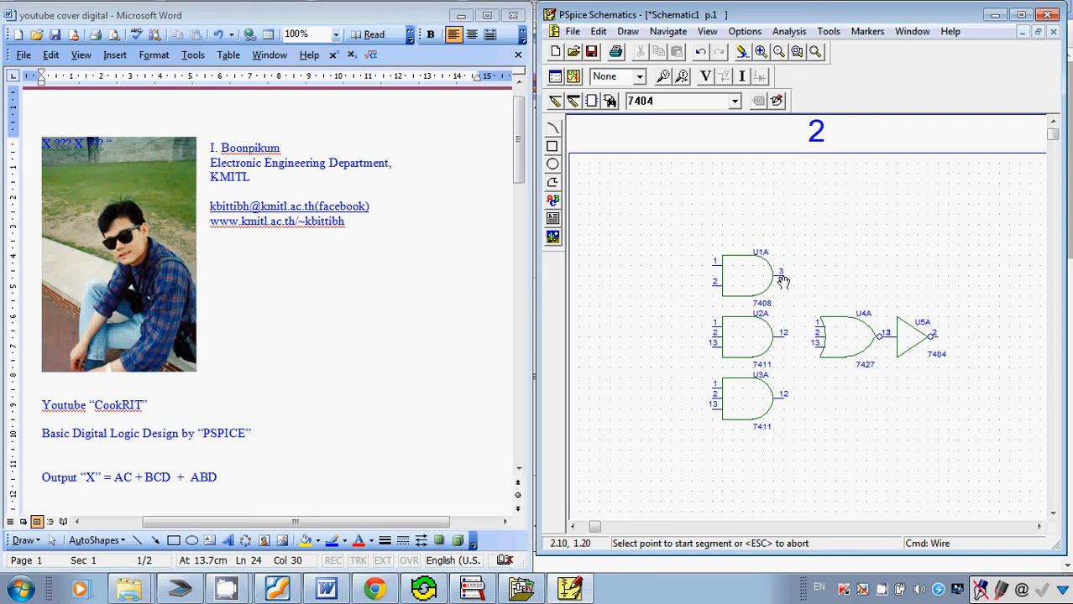
{"action": "left_click", "coordinate": [782, 282]}
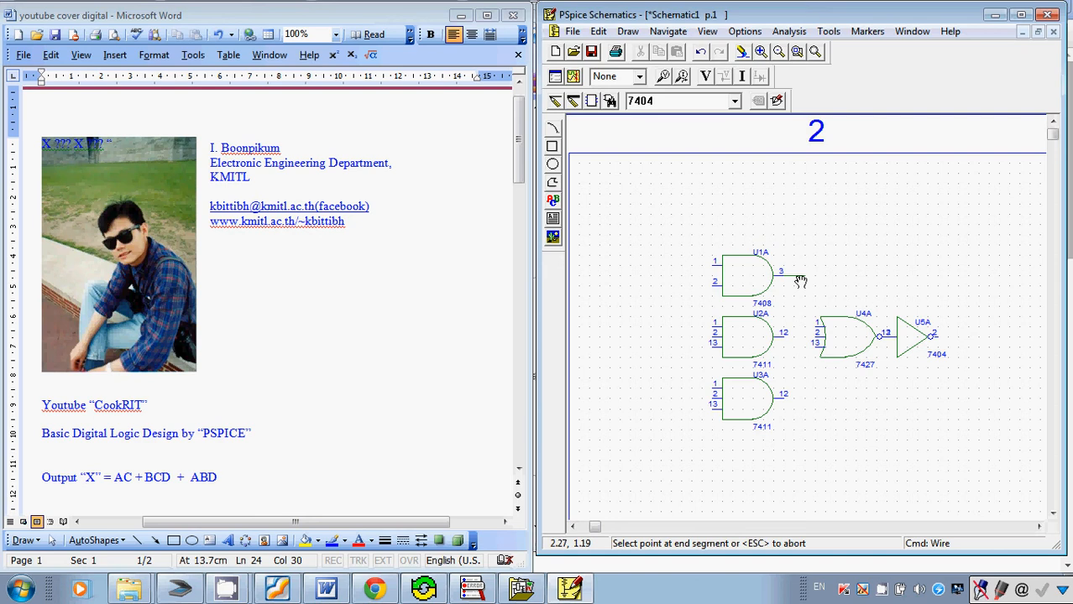
{"action": "left_click", "coordinate": [803, 277]}
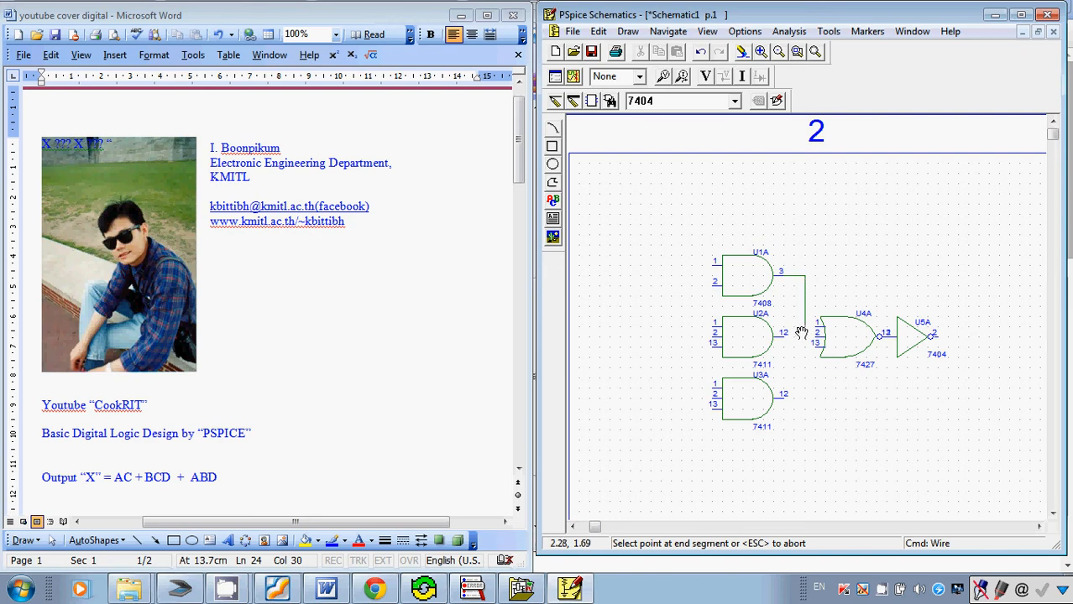
{"action": "left_click", "coordinate": [815, 327]}
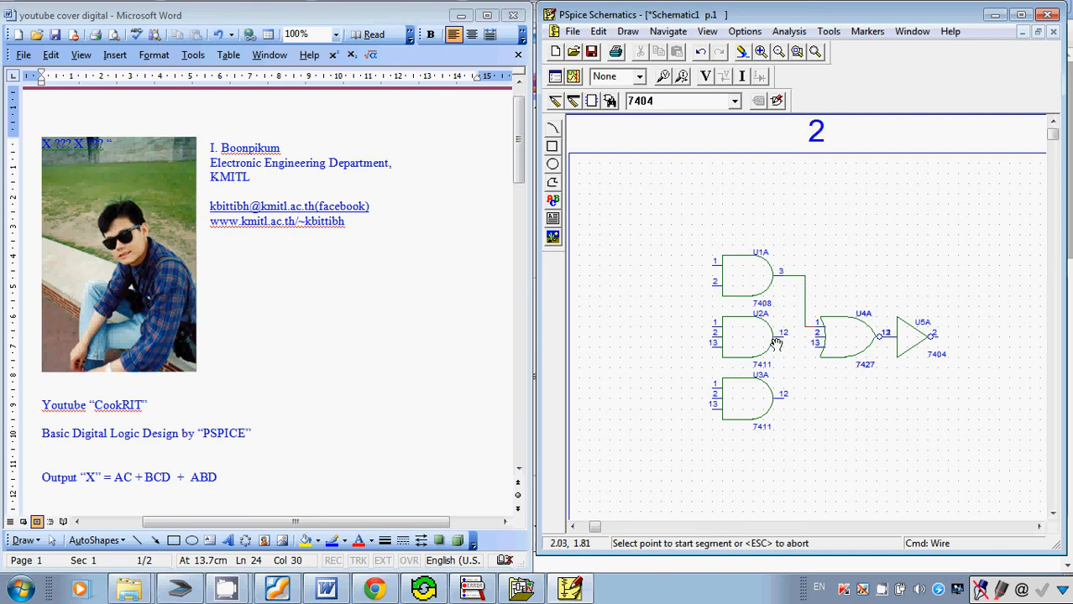
Wire the upper 7411's output to NOR input 2 and the lower 7411's output to NOR input 13.
{"action": "left_click", "coordinate": [782, 334]}
{"action": "left_click", "coordinate": [820, 334]}
{"action": "left_click", "coordinate": [782, 402]}
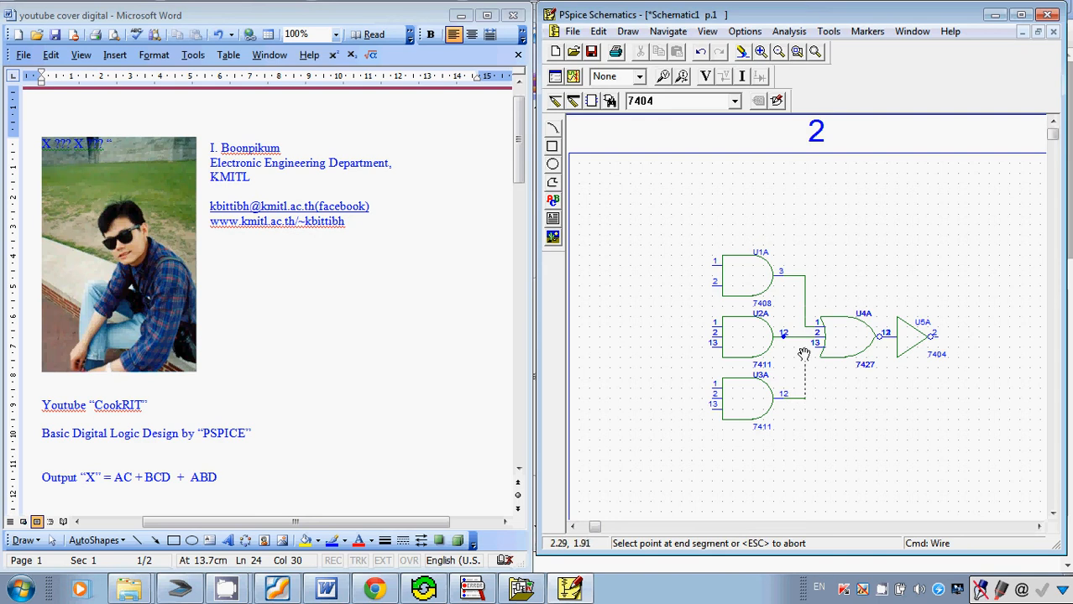
{"action": "left_click", "coordinate": [815, 351]}
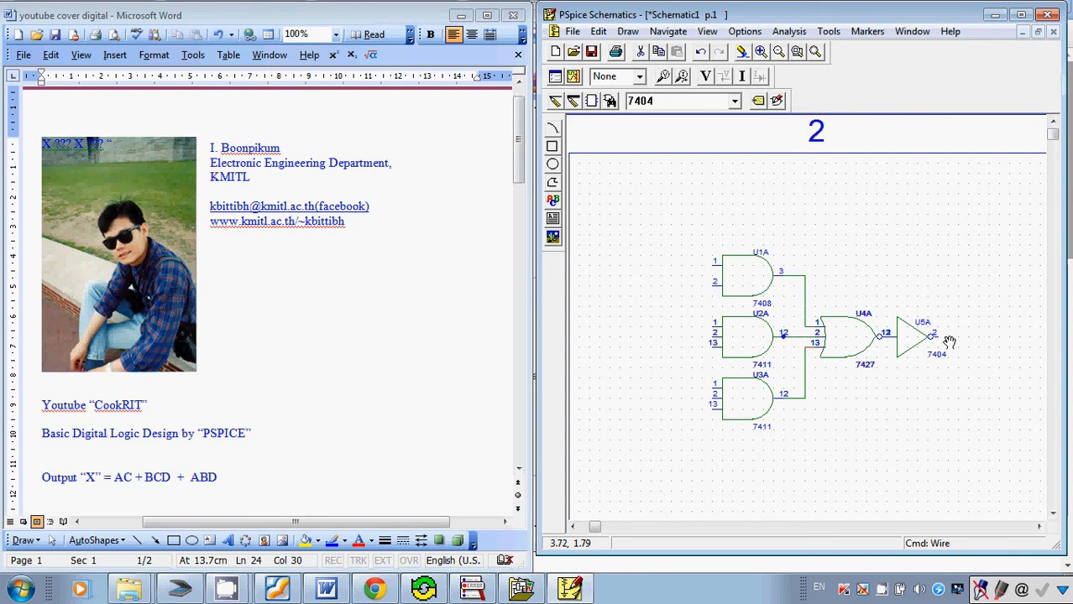
Find the BUBBLE connection part and place one to the right of the 7404 inverter.
{"action": "key", "text": "ctrl+g"}
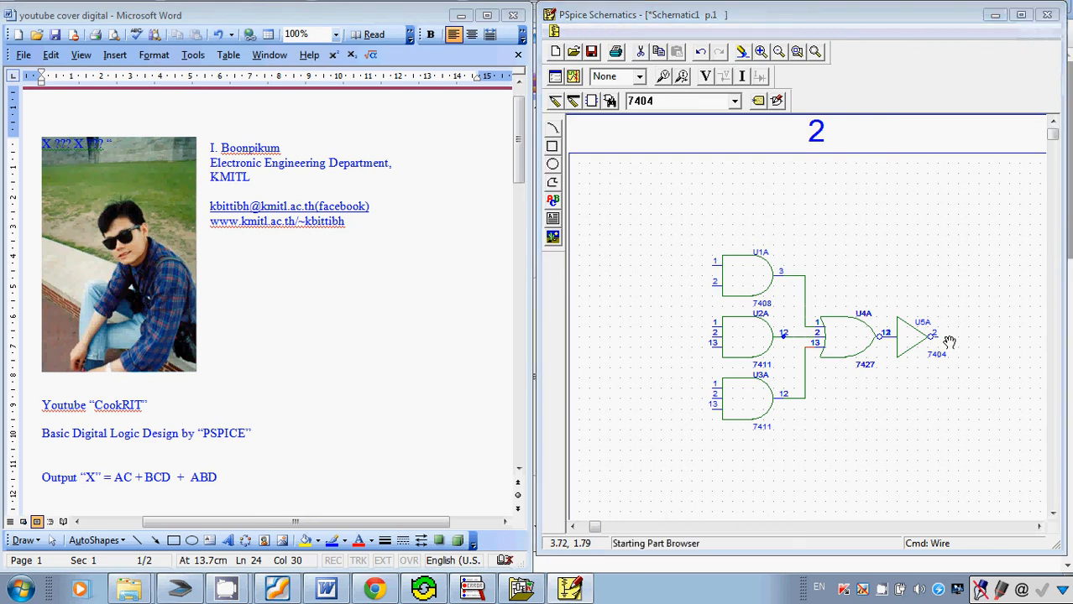
{"action": "type", "text": "b"}
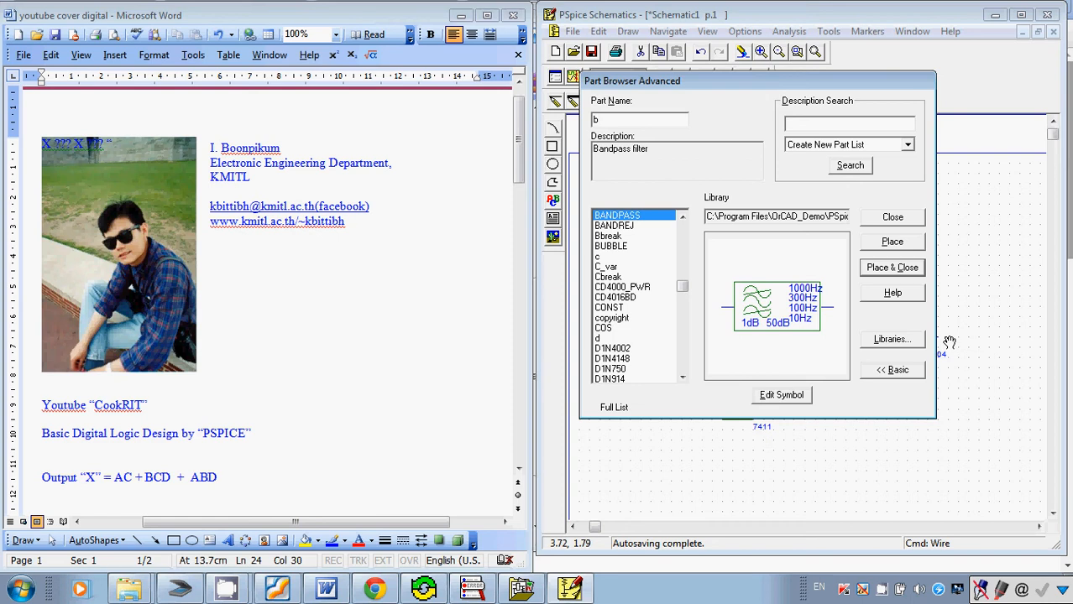
{"action": "type", "text": "ubbl"}
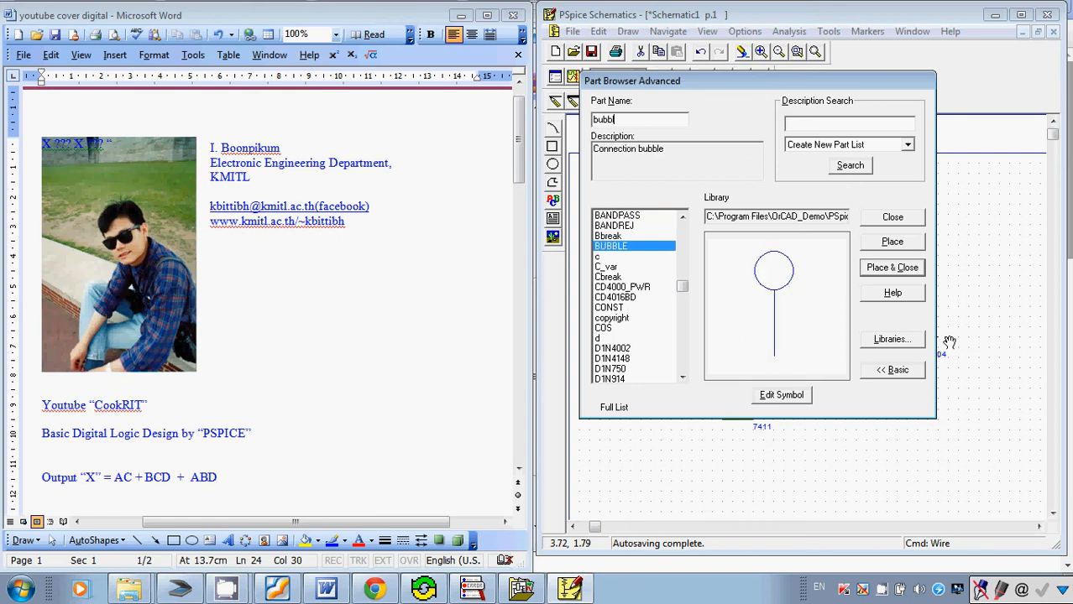
{"action": "type", "text": "e"}
{"action": "key", "text": "Return"}
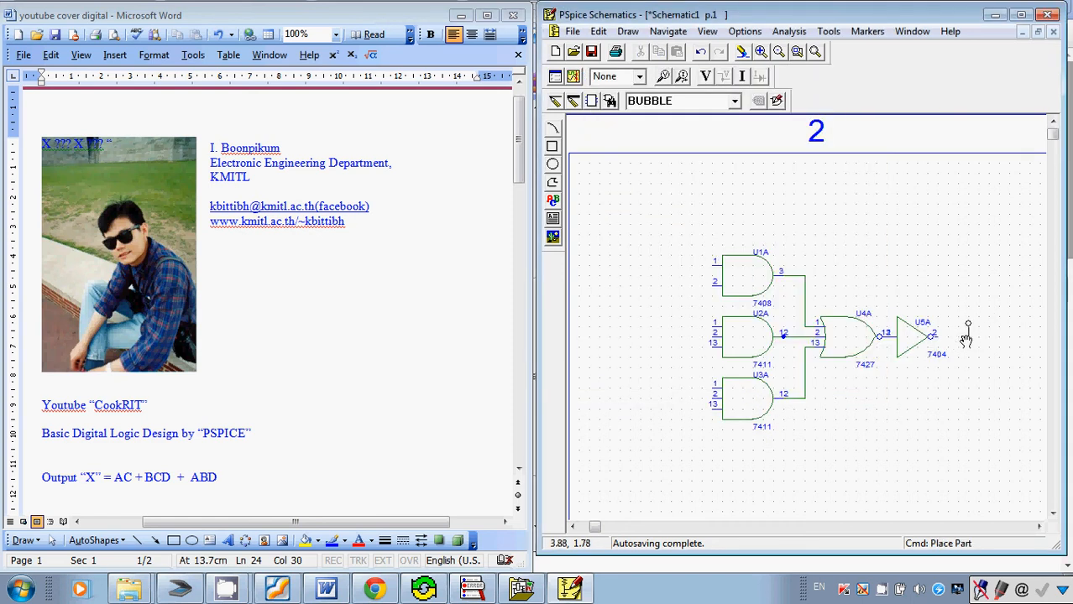
{"action": "left_click", "coordinate": [964, 341]}
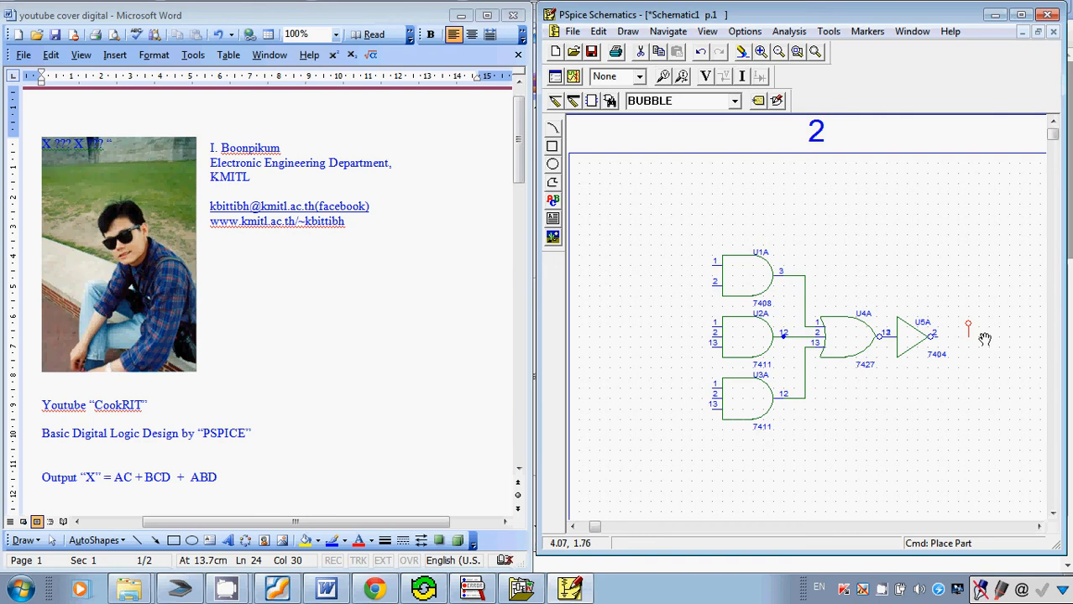
Rotate the bubble until it lies horizontally with its circle outward, and attach it to the inverter's output.
{"action": "key", "text": "ctrl+r"}
{"action": "key", "text": "ctrl+r"}
{"action": "key", "text": "ctrl+r"}
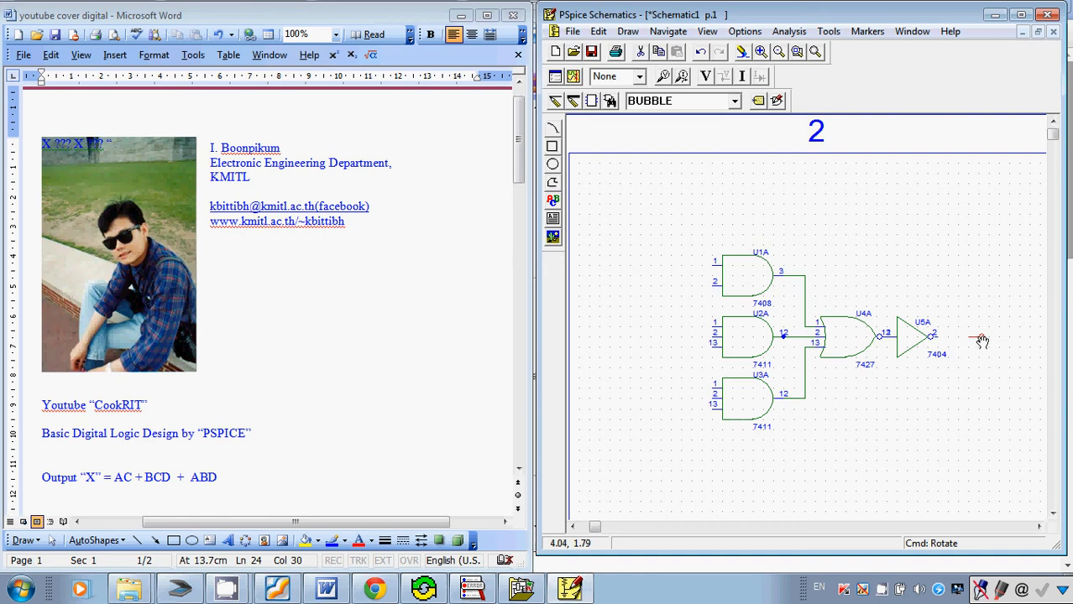
{"action": "left_click_drag", "start_coordinate": [981, 340], "coordinate": [954, 342]}
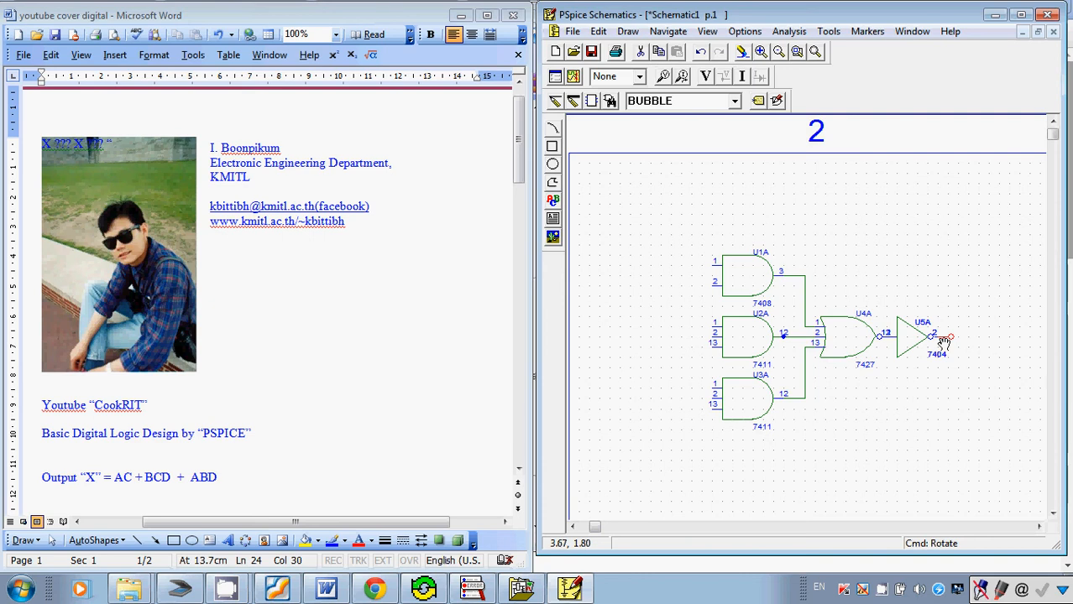
Label the output bubble Output_X and move the label to the right of its circle.
{"action": "double_click", "coordinate": [944, 340]}
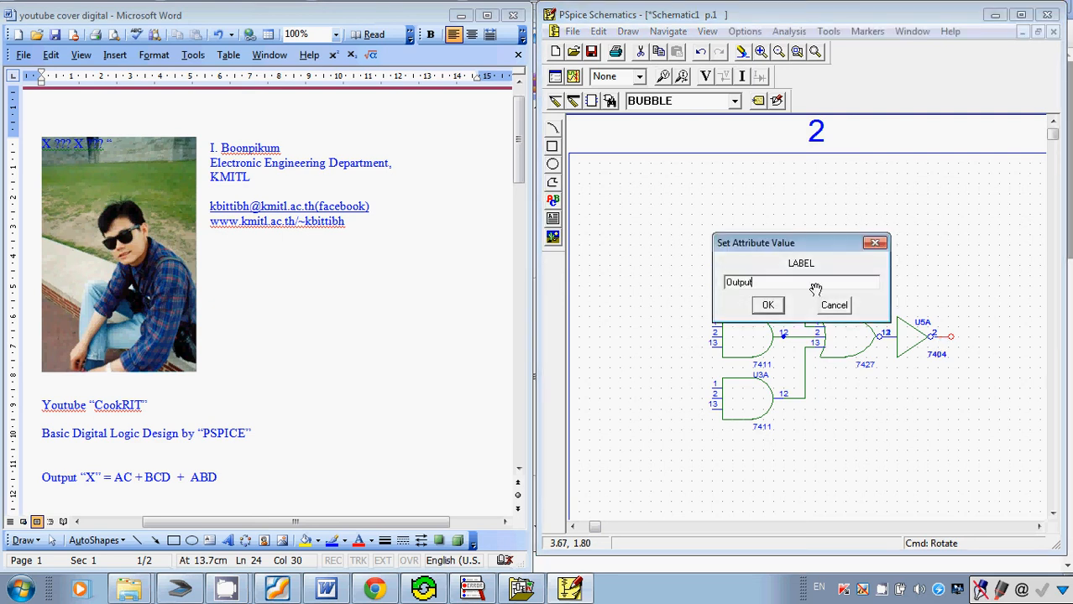
{"action": "type", "text": "Output_X"}
{"action": "key", "text": "Return"}
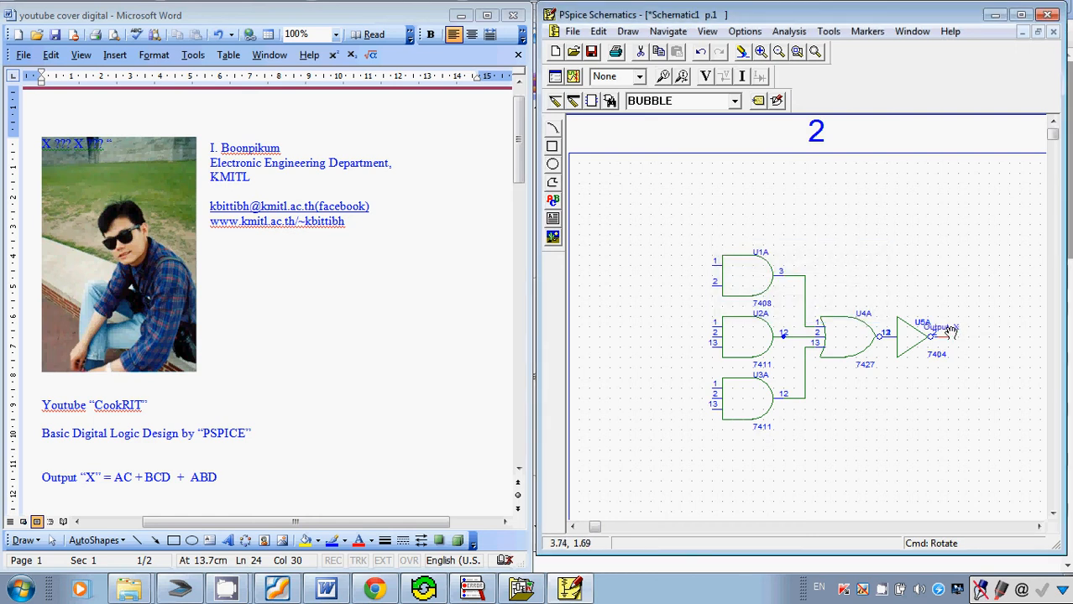
{"action": "left_click_drag", "start_coordinate": [947, 337], "coordinate": [986, 336]}
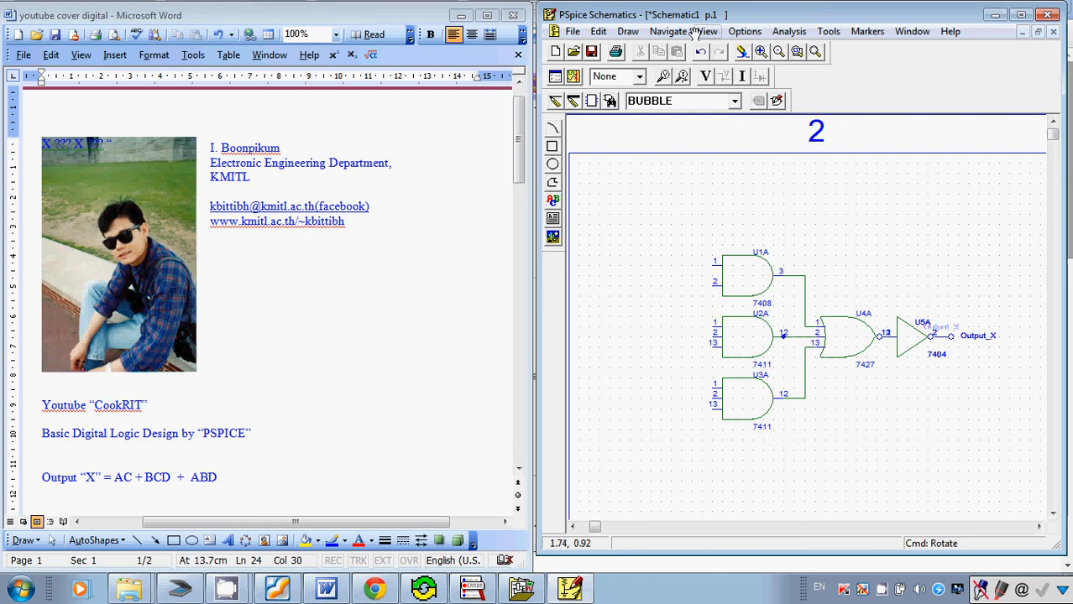
Move the whole gate circuit farther right on the sheet to free space in front of the AND inputs.
{"action": "left_click", "coordinate": [759, 52]}
{"action": "left_click", "coordinate": [778, 52]}
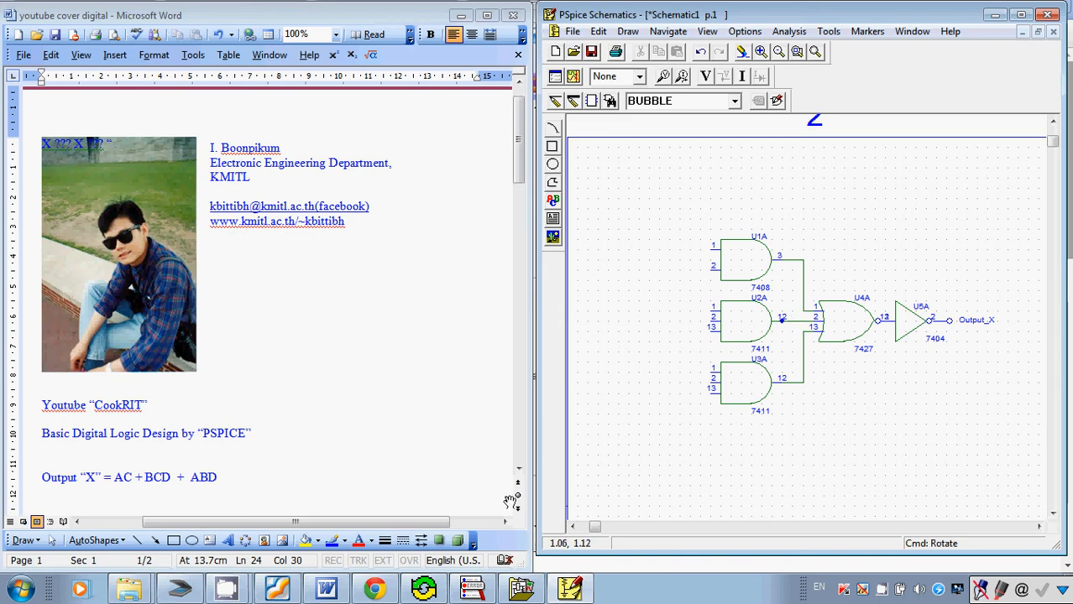
{"action": "left_click", "coordinate": [569, 528]}
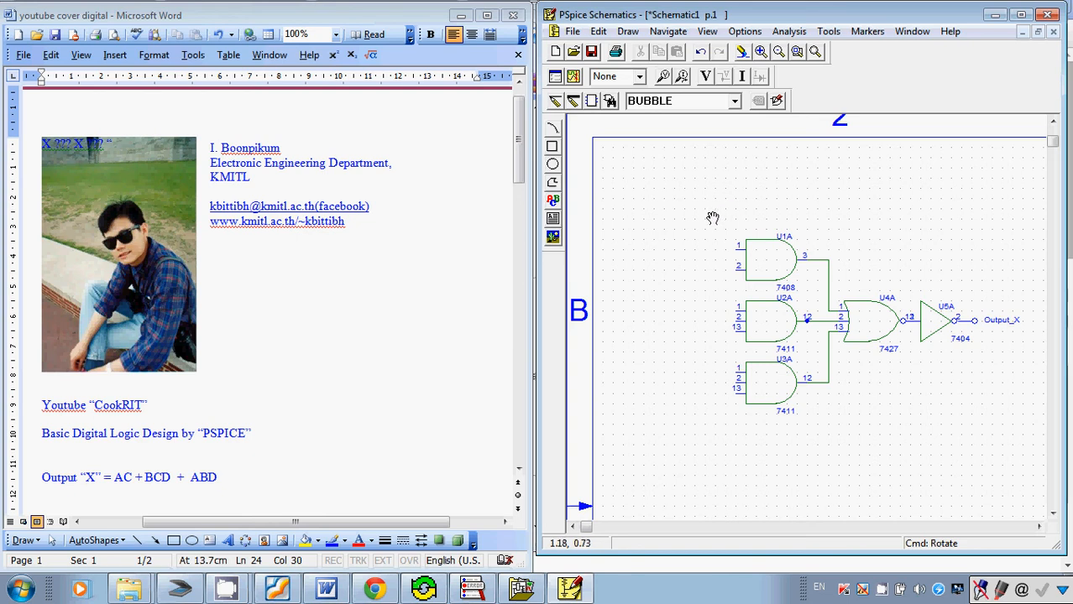
{"action": "left_click_drag", "start_coordinate": [711, 215], "coordinate": [939, 394]}
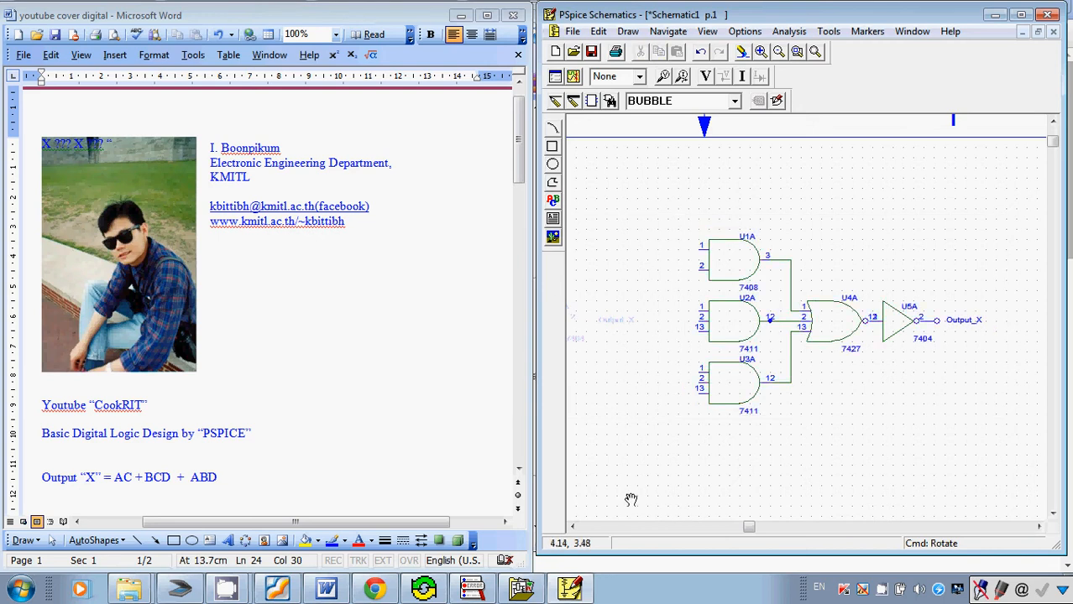
Place one DigClock digital clock stimulus in the empty area left of the circuit and close the part browser.
{"action": "left_click", "coordinate": [629, 527]}
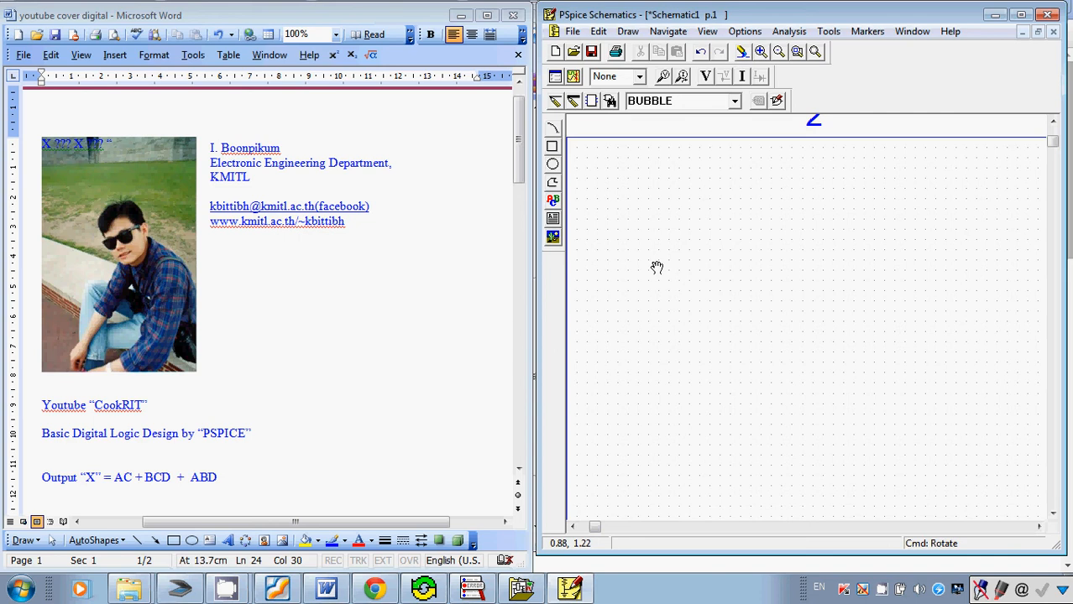
{"action": "key", "text": "ctrl+g"}
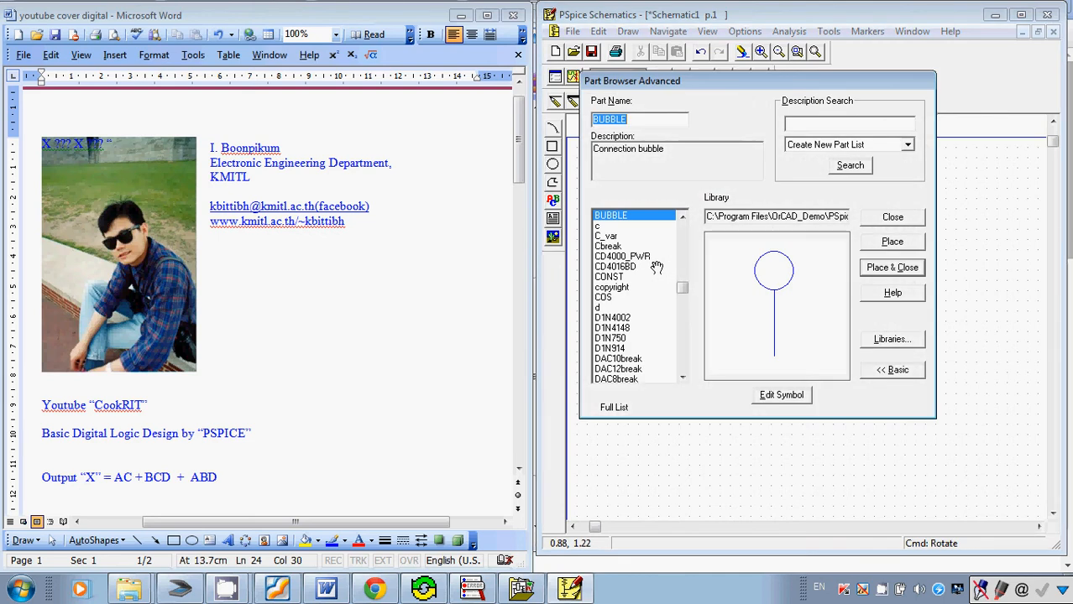
{"action": "type", "text": "dig"}
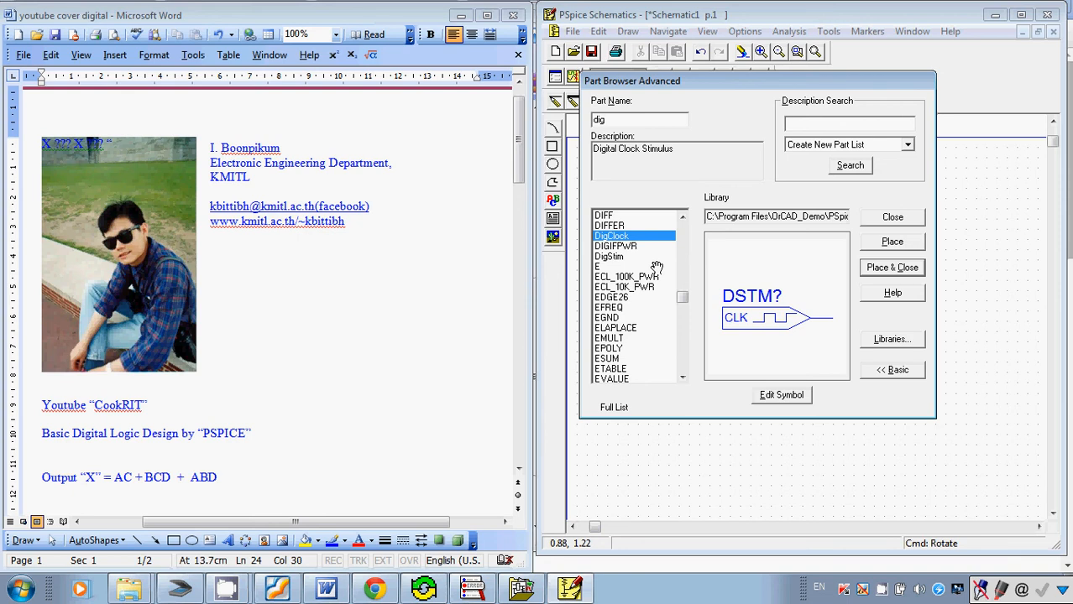
{"action": "left_click", "coordinate": [891, 242]}
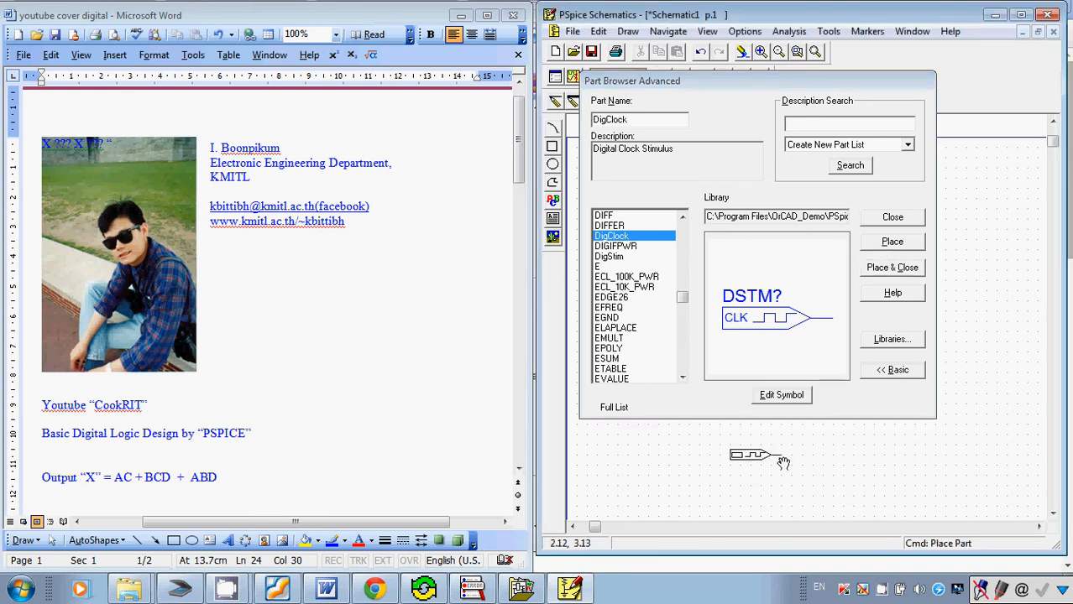
{"action": "left_click", "coordinate": [783, 461]}
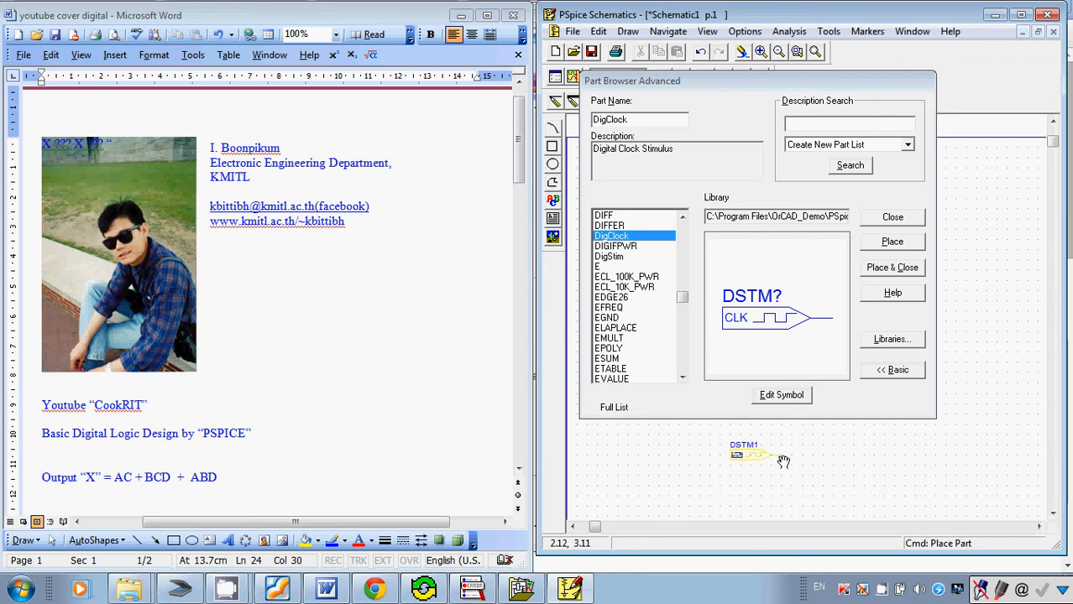
{"action": "left_click", "coordinate": [890, 220]}
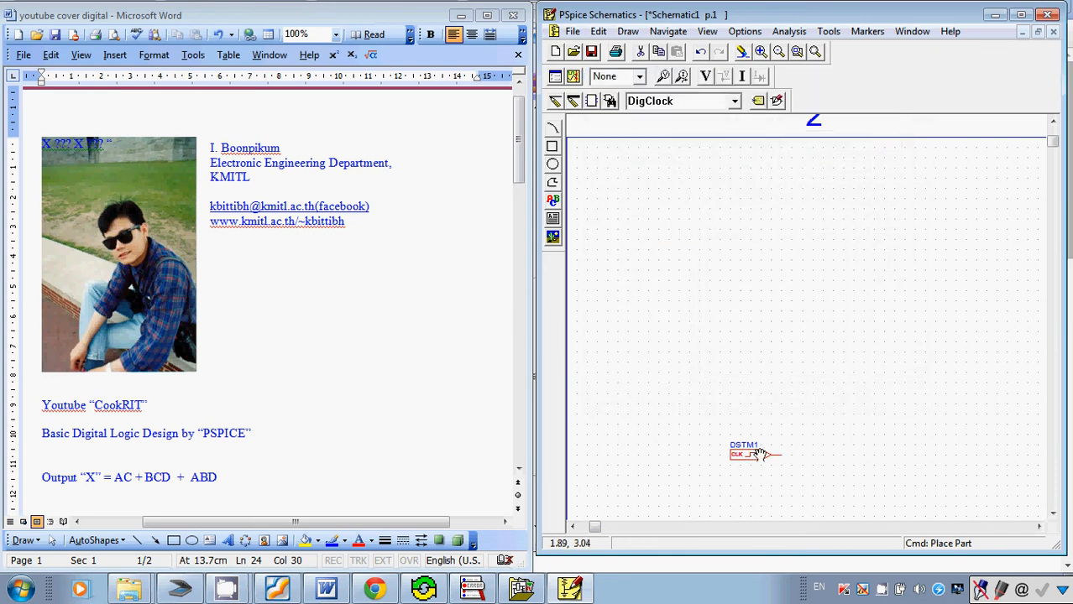
Maximize the schematic window, then rotate the clock stimulus to point downward and position it above and left of the AND gates.
{"action": "left_click", "coordinate": [1039, 527]}
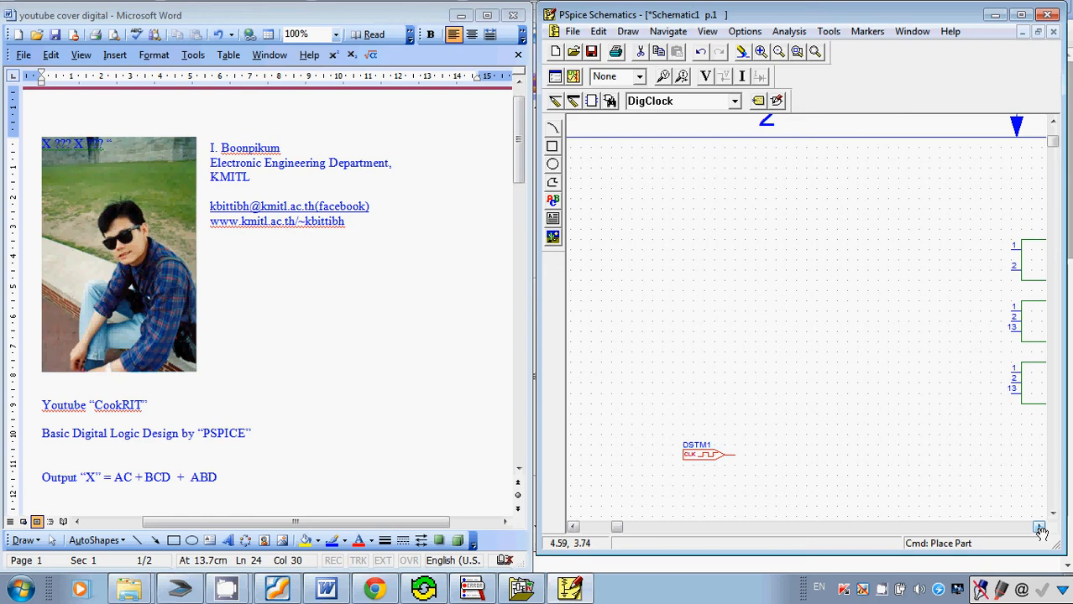
{"action": "left_click", "coordinate": [1020, 14]}
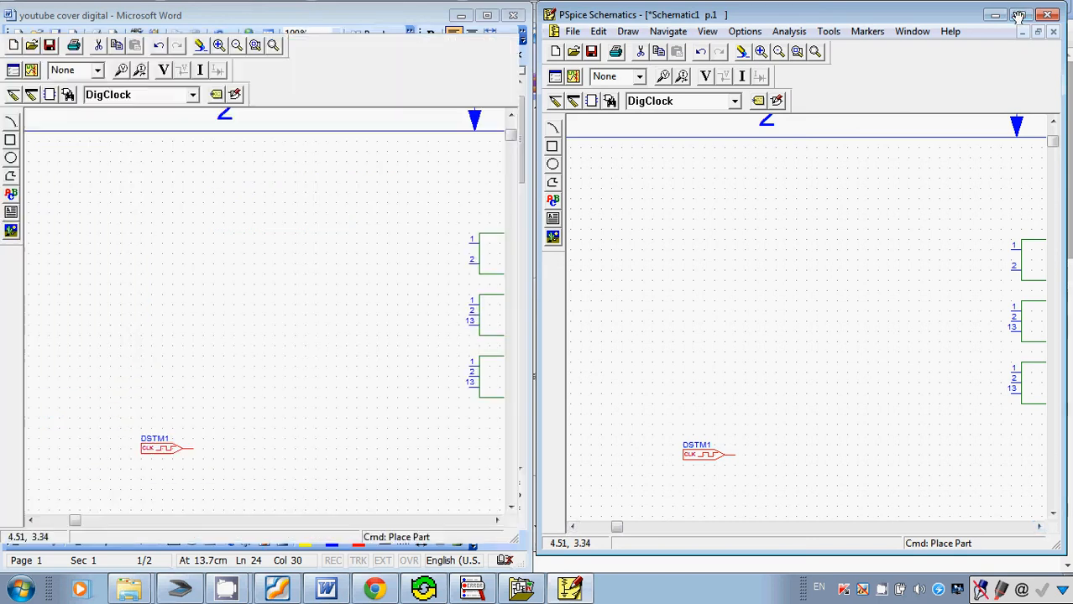
{"action": "left_click", "coordinate": [165, 449]}
{"action": "left_click_drag", "start_coordinate": [164, 448], "coordinate": [343, 220]}
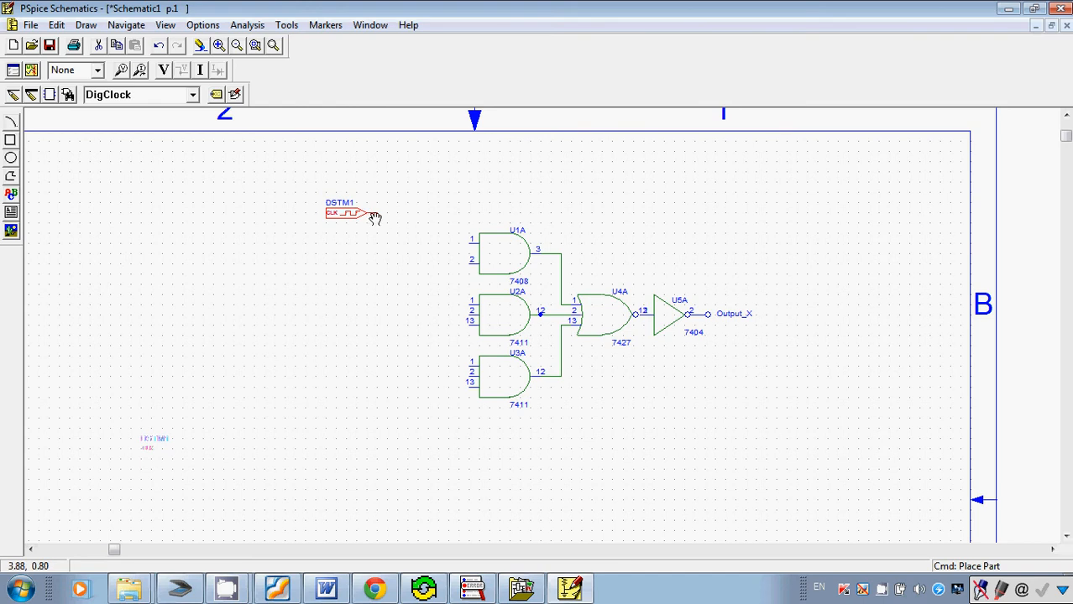
{"action": "key", "text": "ctrl+r"}
{"action": "key", "text": "ctrl+r"}
{"action": "key", "text": "ctrl+r"}
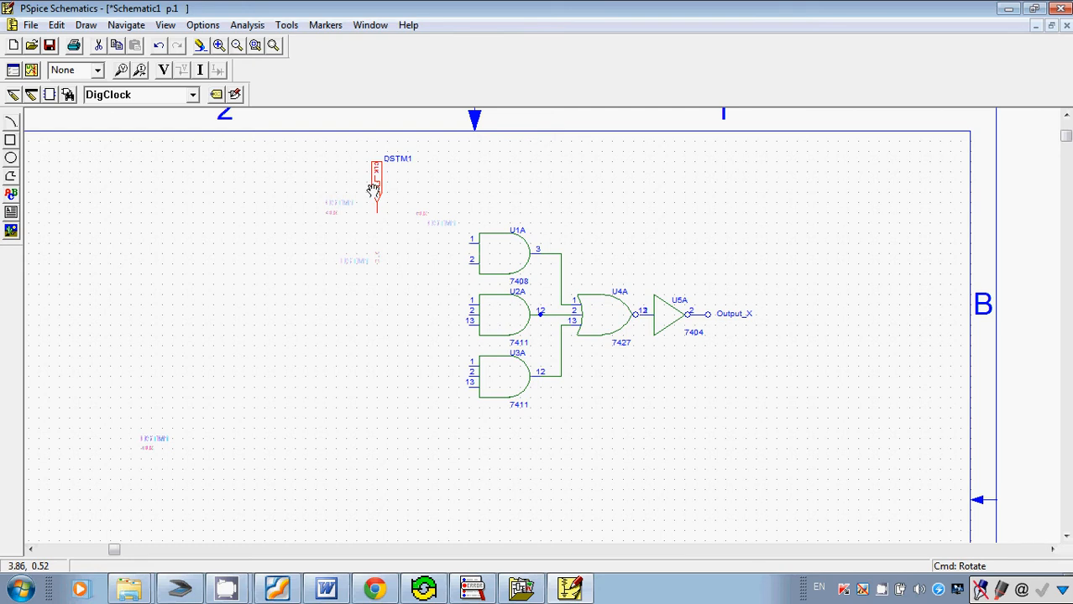
{"action": "left_click_drag", "start_coordinate": [373, 190], "coordinate": [301, 201]}
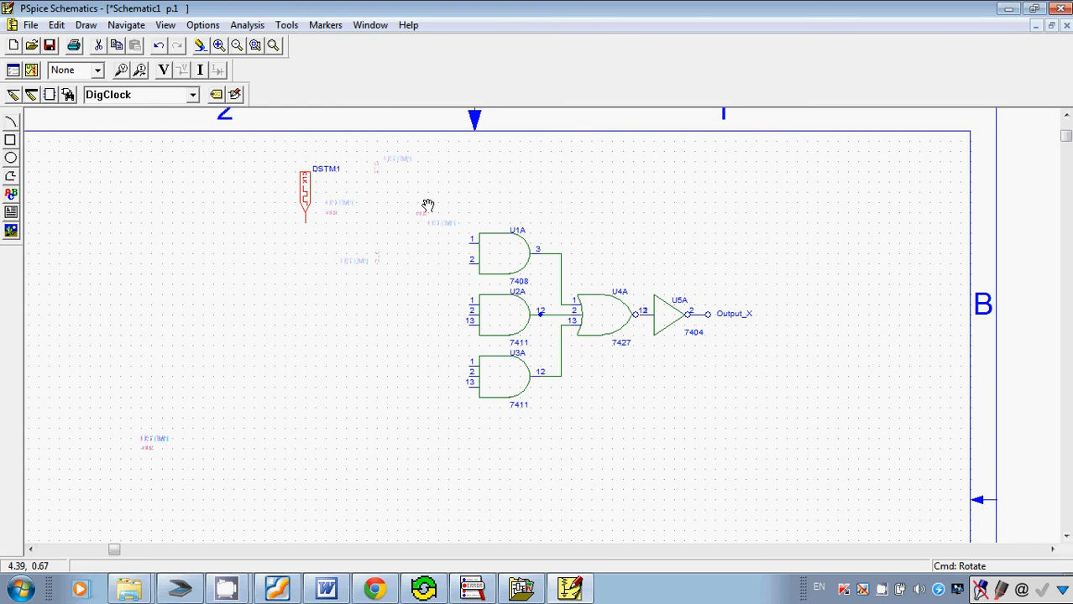
Copy the clock stimulus and paste three more copies in an evenly spaced row beside it.
{"action": "key", "text": "ctrl+c"}
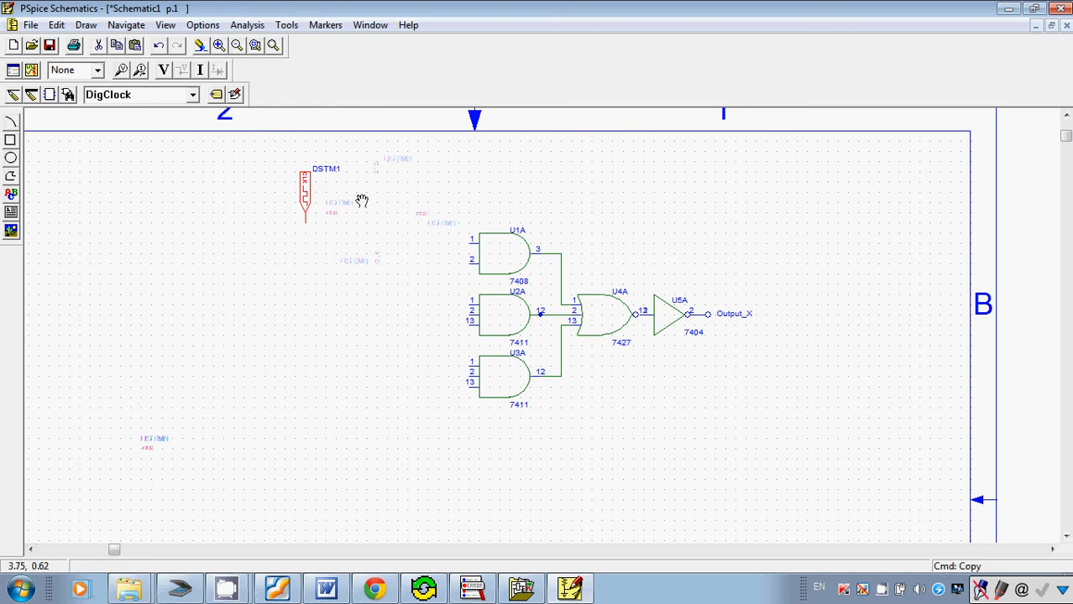
{"action": "key", "text": "ctrl+v"}
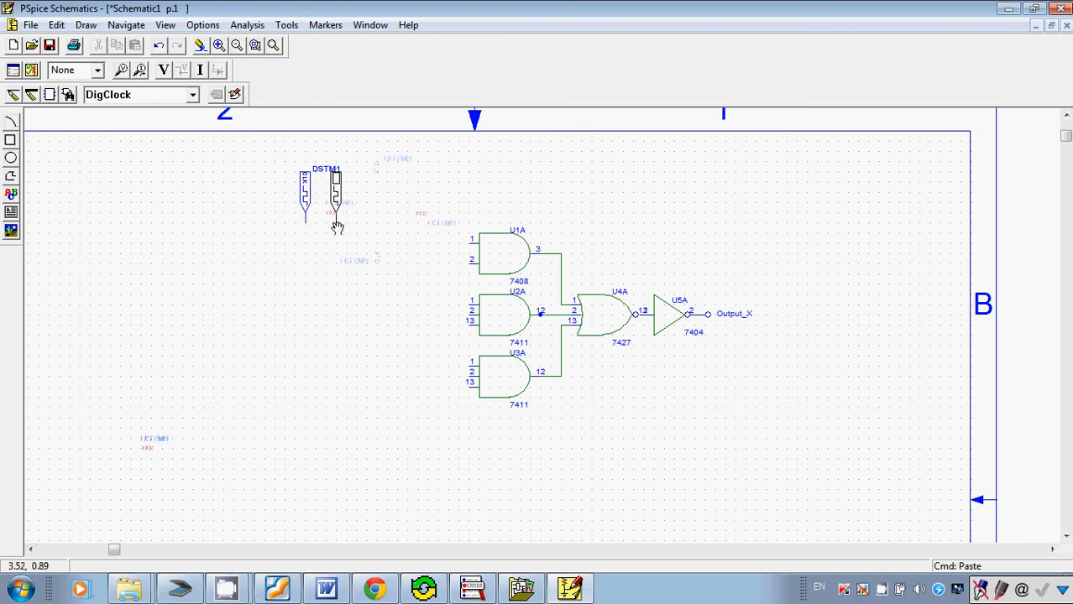
{"action": "left_click", "coordinate": [336, 227]}
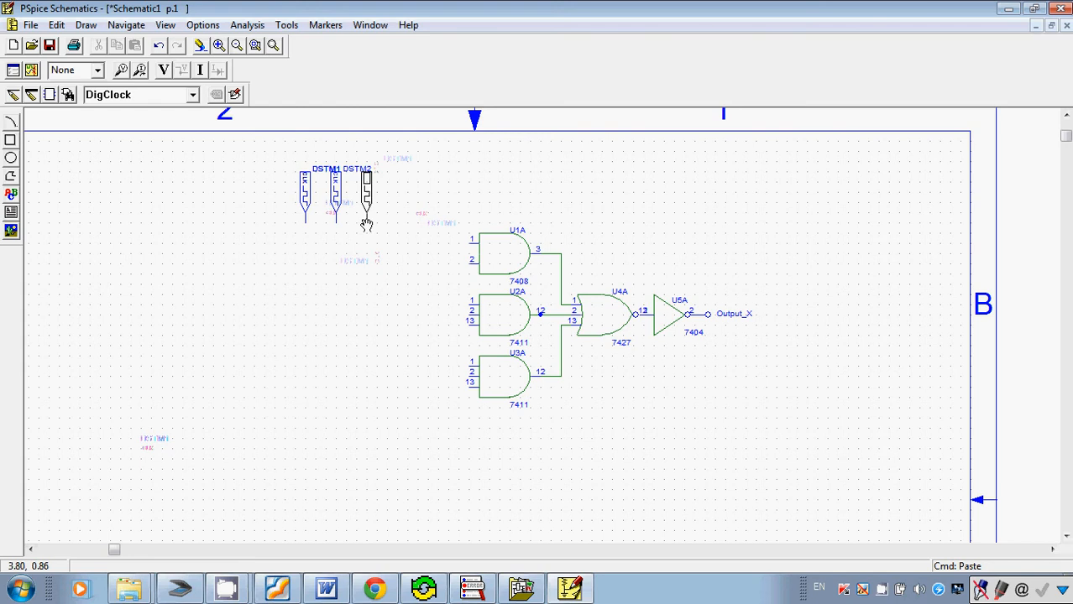
{"action": "left_click", "coordinate": [367, 225]}
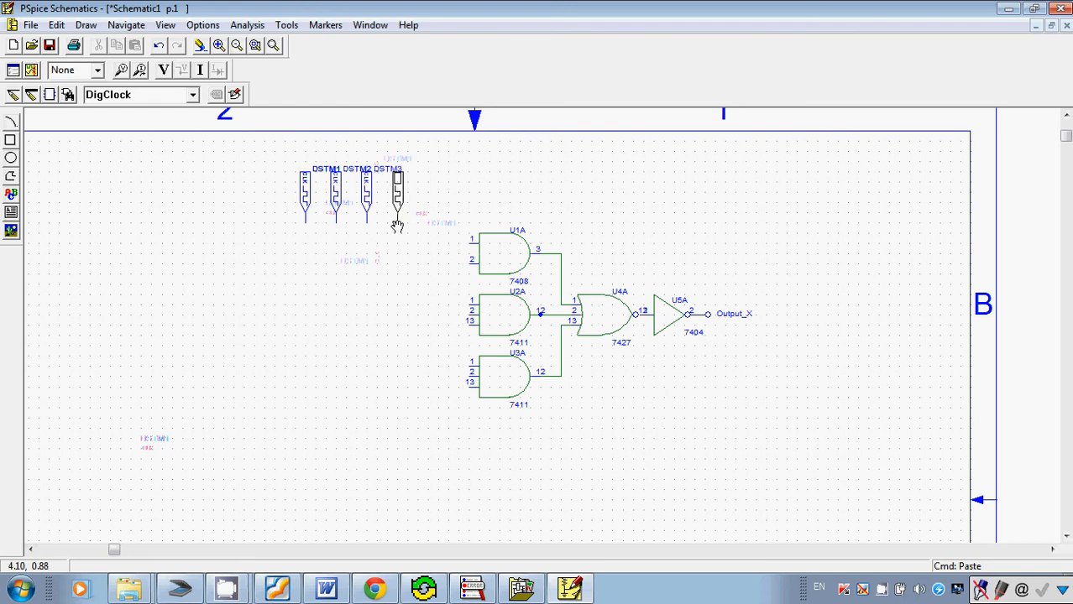
{"action": "left_click", "coordinate": [397, 227]}
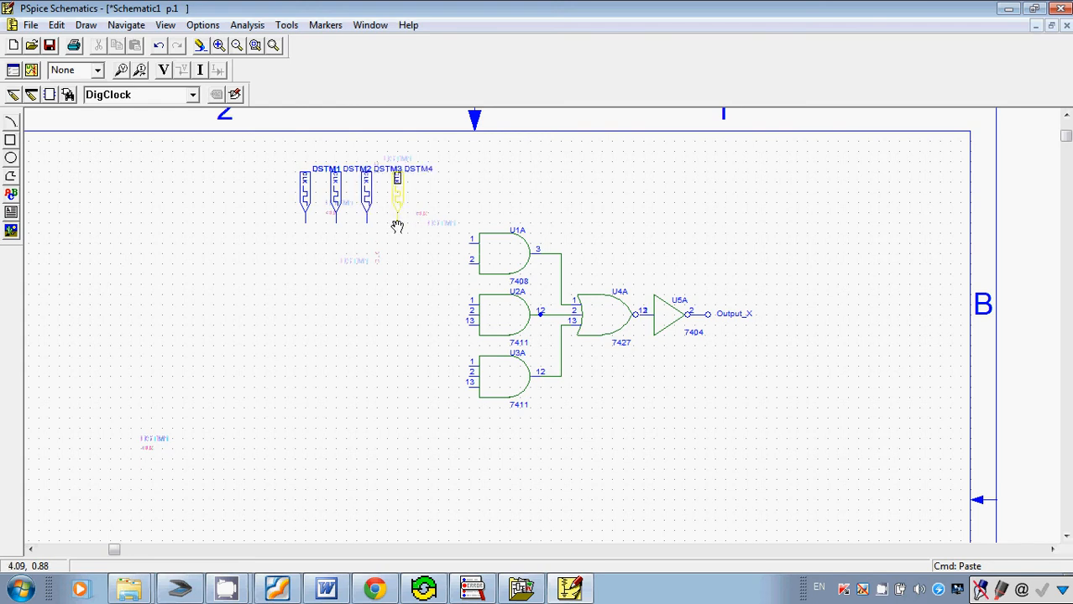
{"action": "right_click", "coordinate": [569, 203]}
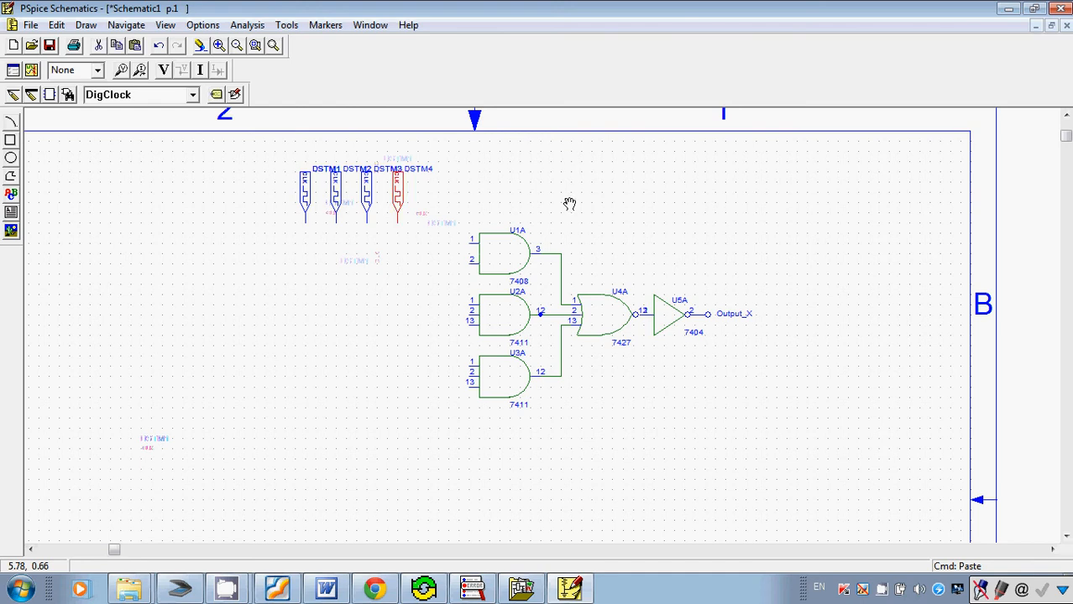
{"action": "left_click", "coordinate": [305, 184]}
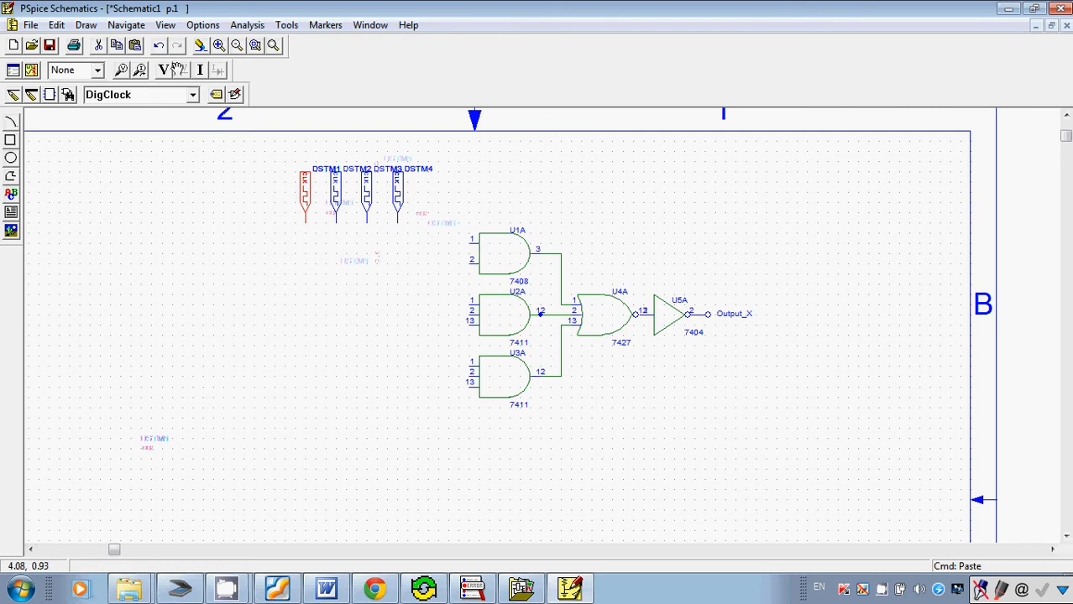
{"action": "left_click", "coordinate": [57, 25]}
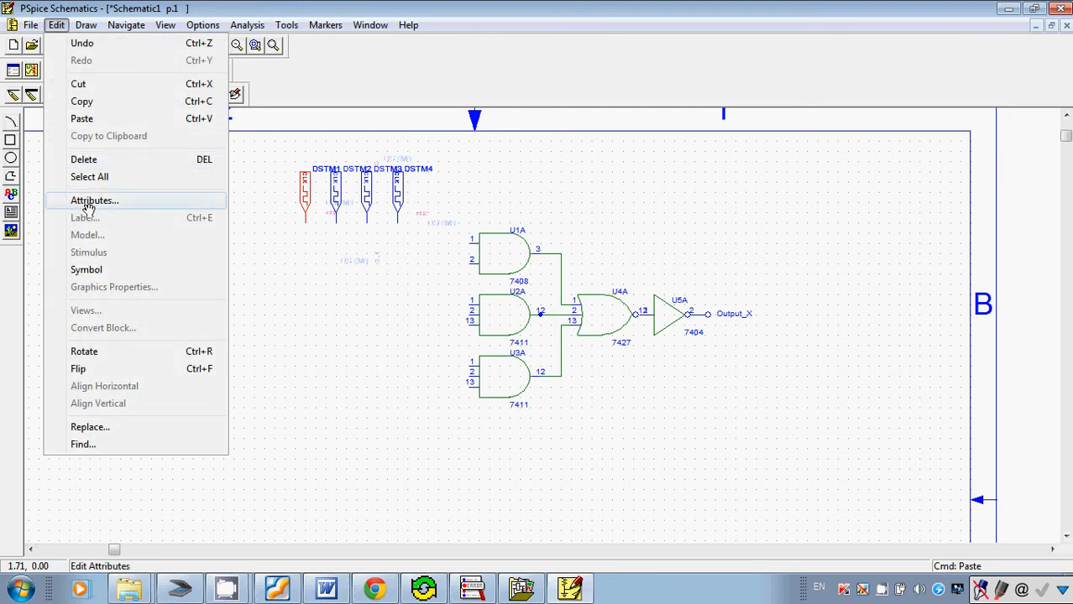
{"action": "left_click", "coordinate": [89, 201]}
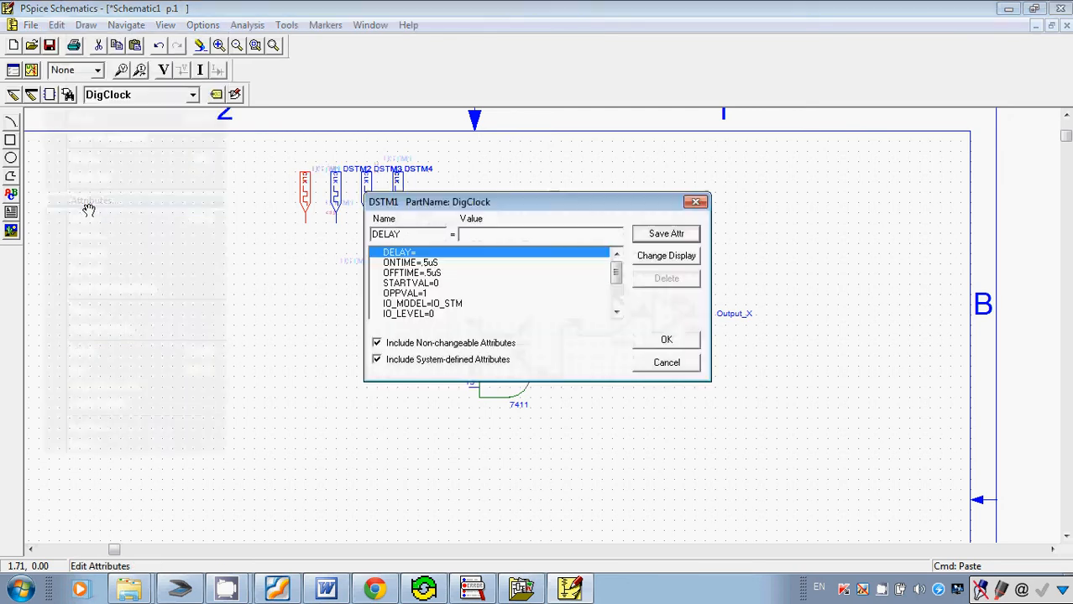
{"action": "left_click", "coordinate": [678, 367]}
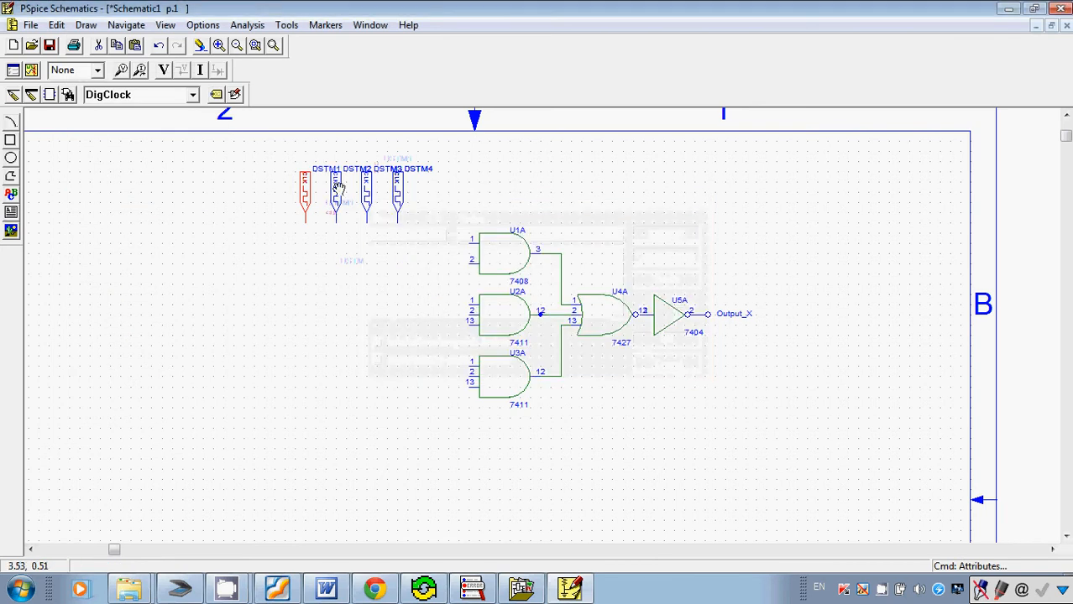
Change the reference designator of the first clock stimulus, DSTM1, to A.
{"action": "left_click", "coordinate": [56, 24]}
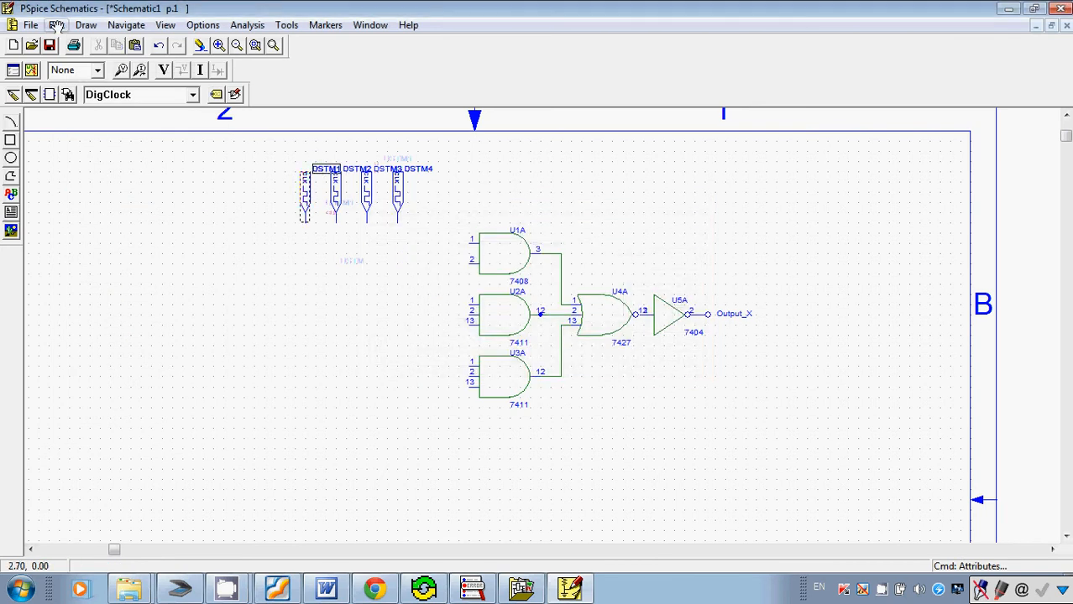
{"action": "left_click", "coordinate": [84, 199]}
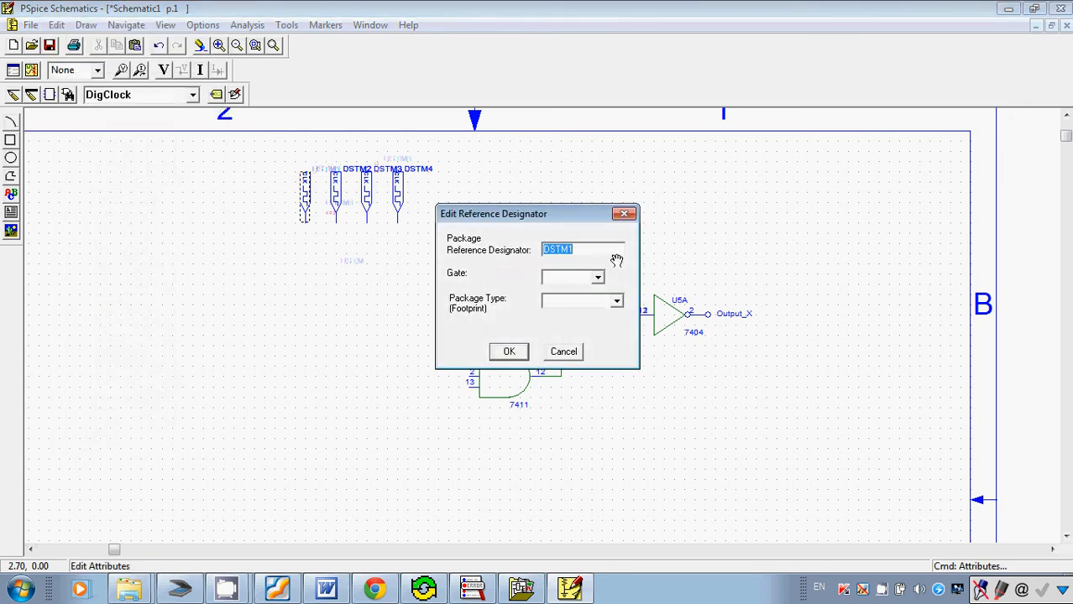
{"action": "type", "text": "A"}
{"action": "left_click", "coordinate": [509, 351]}
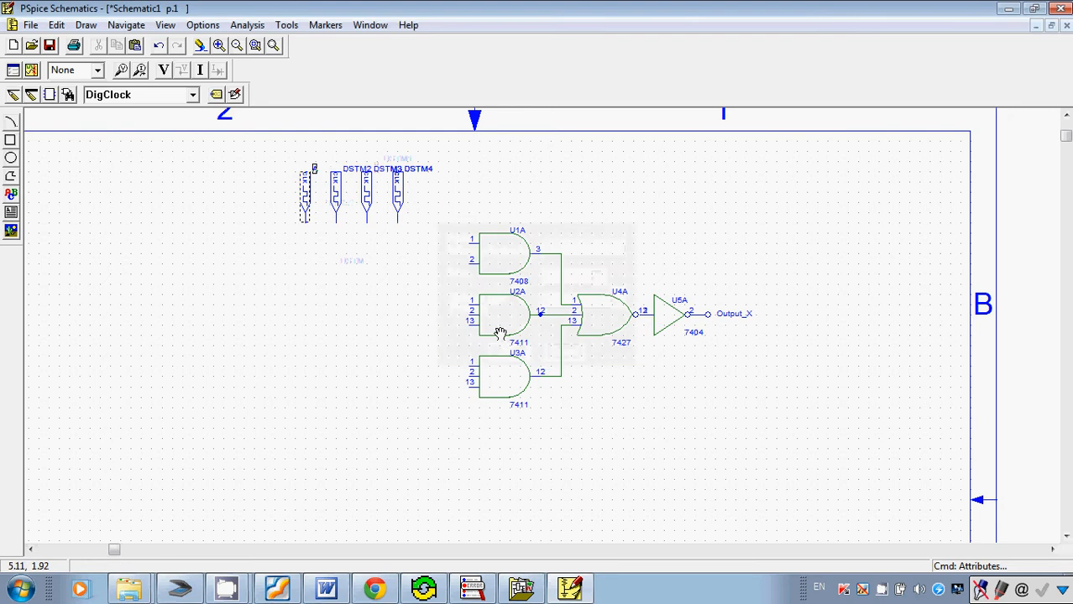
Change the reference designator of the second clock stimulus, DSTM2, to B.
{"action": "left_click", "coordinate": [346, 171]}
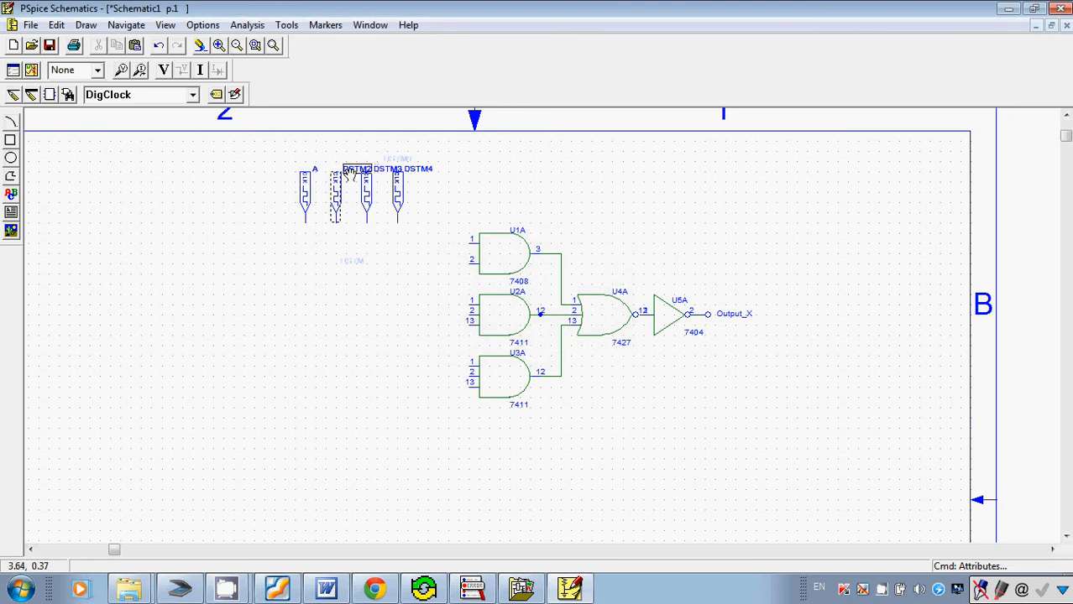
{"action": "left_click", "coordinate": [52, 25]}
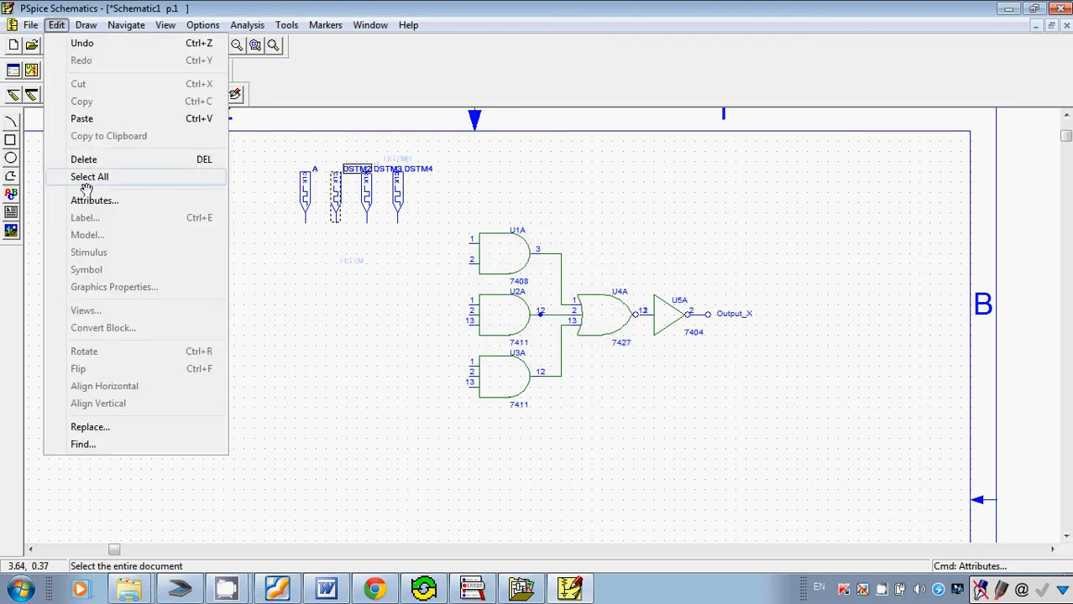
{"action": "left_click", "coordinate": [84, 200]}
{"action": "type", "text": "B"}
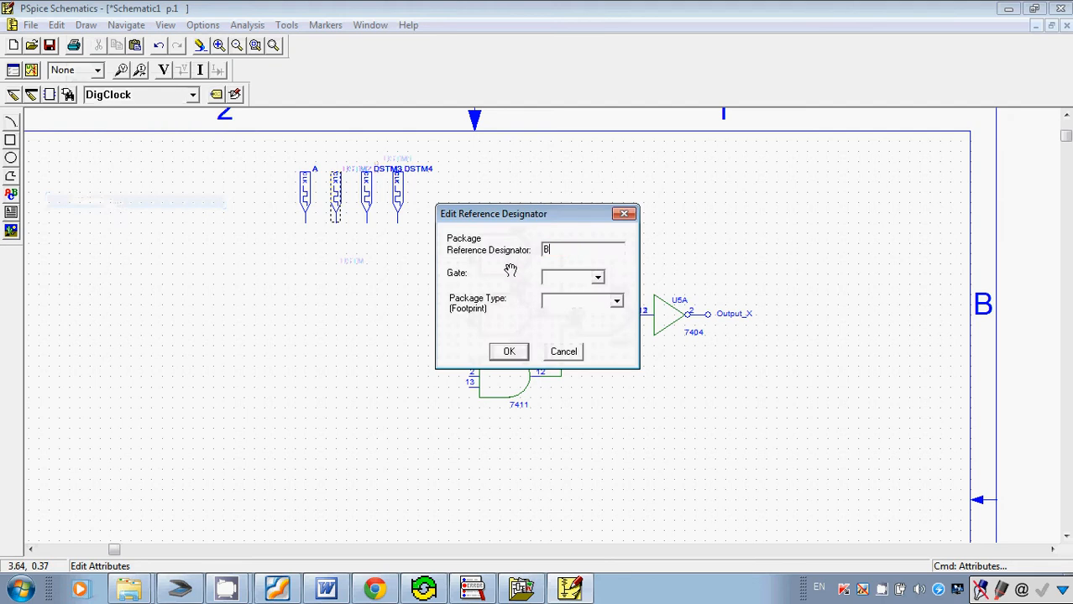
{"action": "left_click", "coordinate": [509, 351]}
Change the reference designator of the third clock stimulus, DSTM3, to C.
{"action": "left_click", "coordinate": [384, 168]}
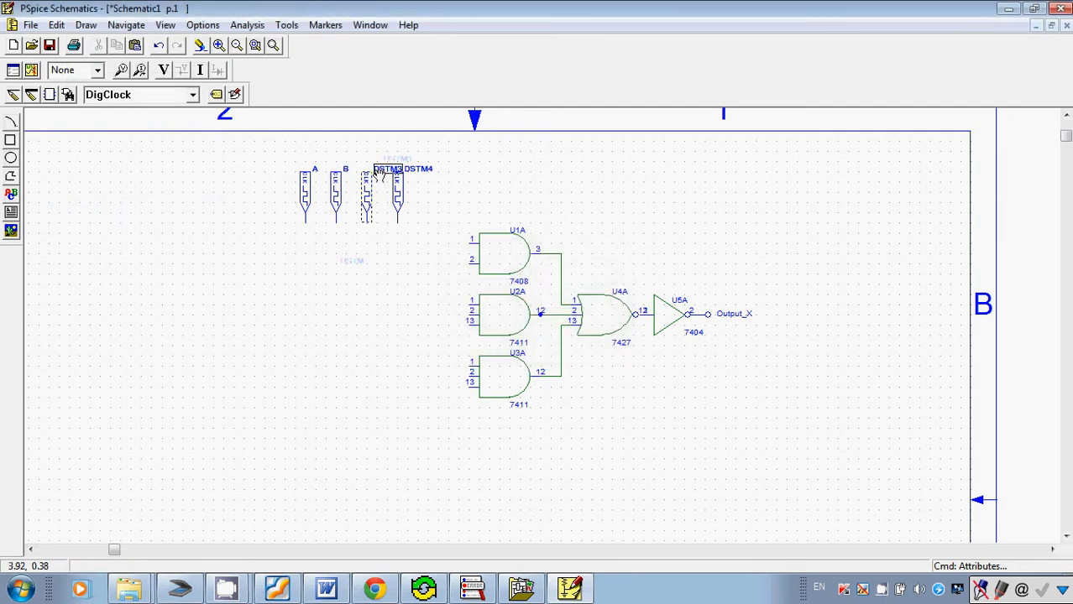
{"action": "left_click", "coordinate": [61, 25]}
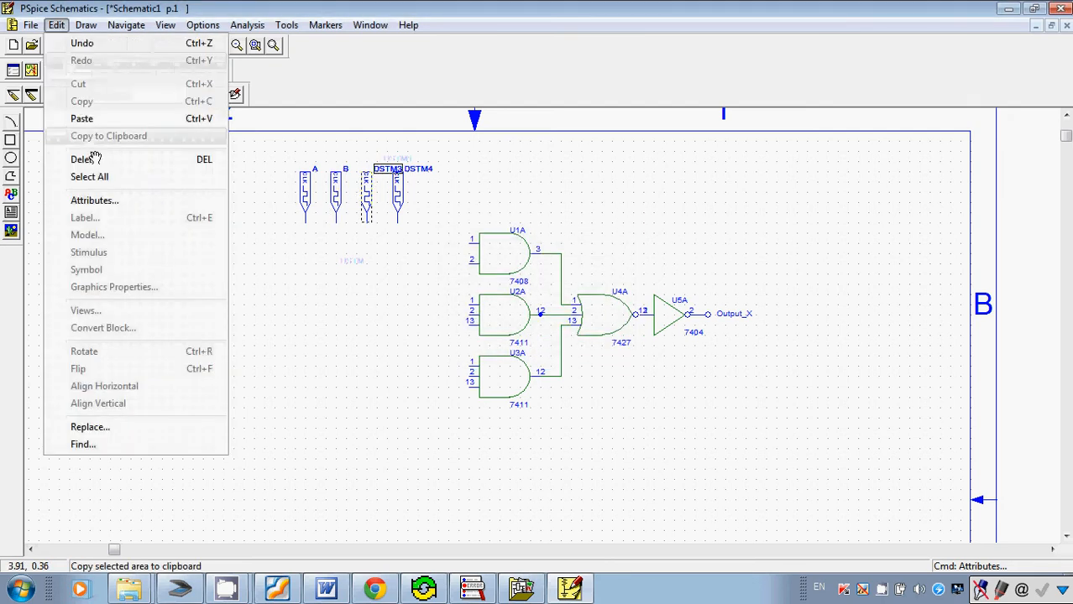
{"action": "left_click", "coordinate": [95, 202]}
{"action": "type", "text": "C"}
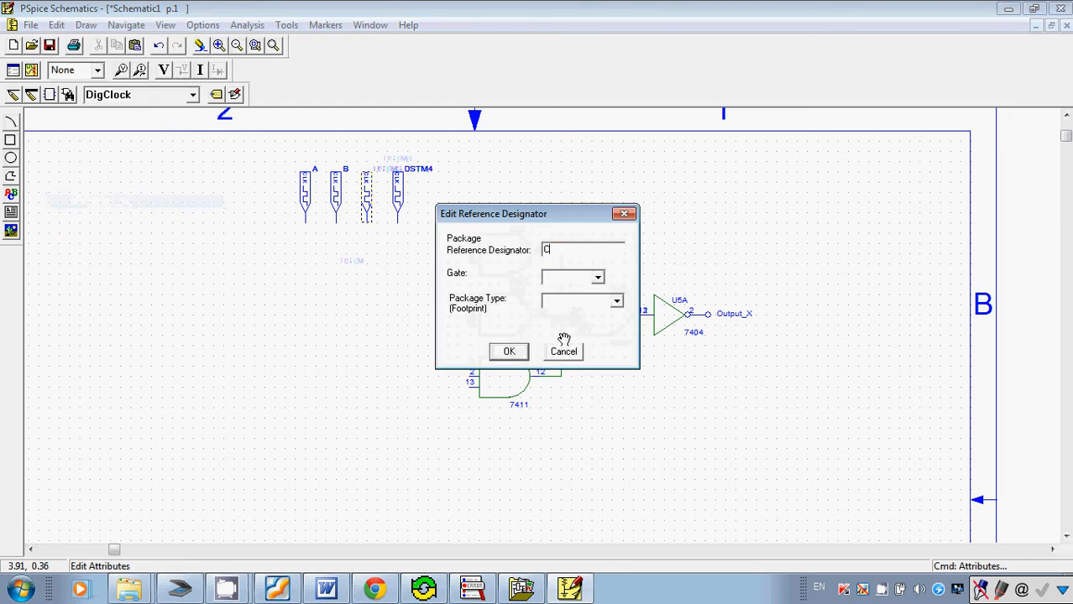
{"action": "left_click", "coordinate": [509, 351]}
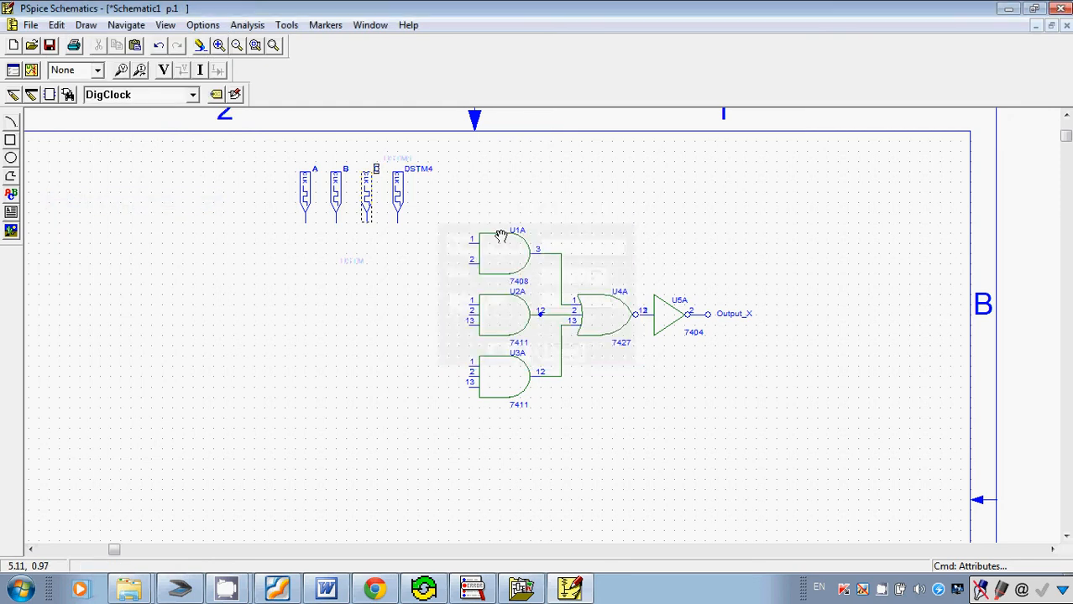
Change the reference designator of the fourth clock stimulus, DSTM4, to D and clear the selection.
{"action": "left_click", "coordinate": [424, 173]}
{"action": "left_click", "coordinate": [56, 25]}
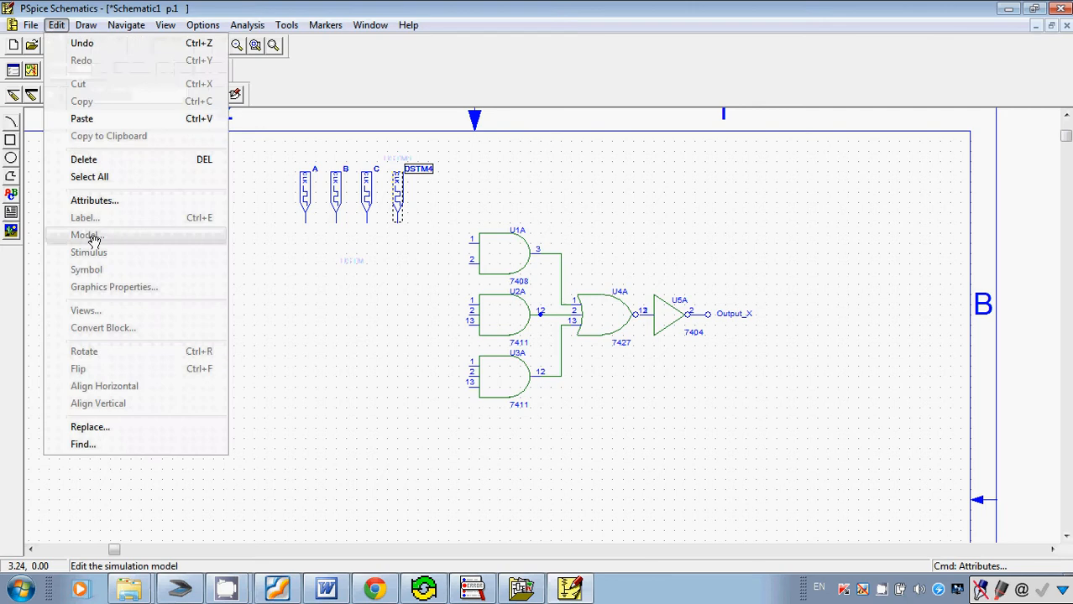
{"action": "left_click", "coordinate": [99, 202]}
{"action": "type", "text": "D"}
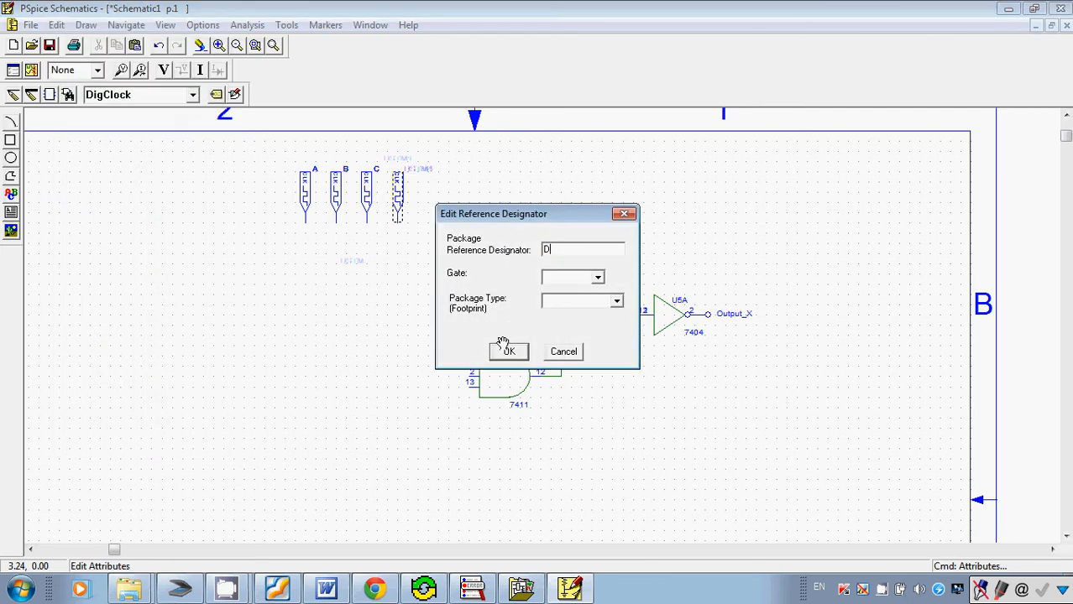
{"action": "left_click", "coordinate": [507, 350]}
{"action": "left_click", "coordinate": [599, 159]}
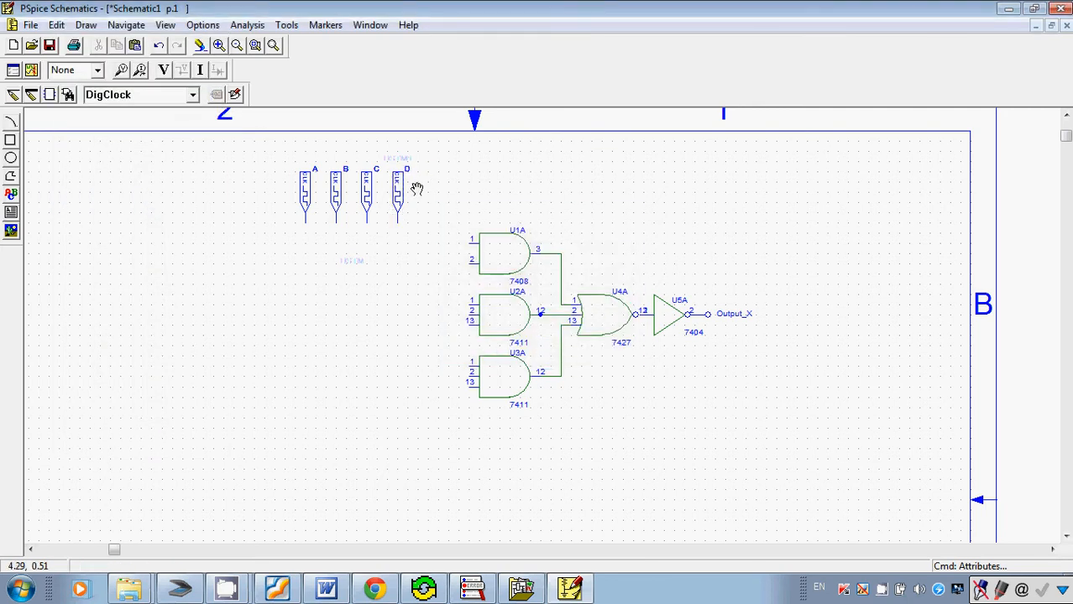
Restore the schematic window beside the Word document so the output equation, the four clocks and the AND gates are all in view.
{"action": "left_click", "coordinate": [219, 46]}
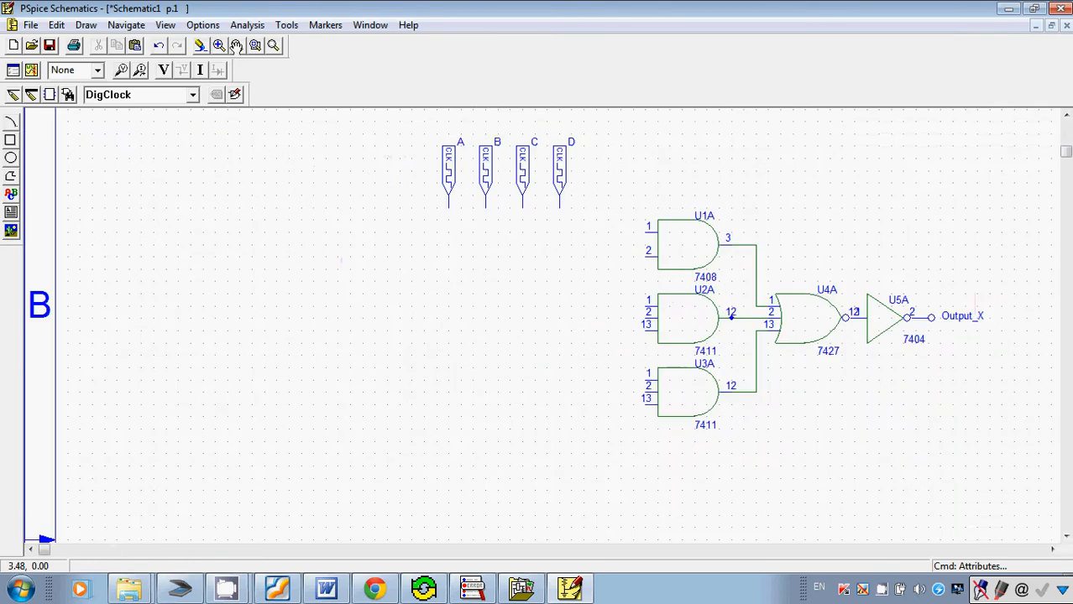
{"action": "left_click", "coordinate": [237, 46]}
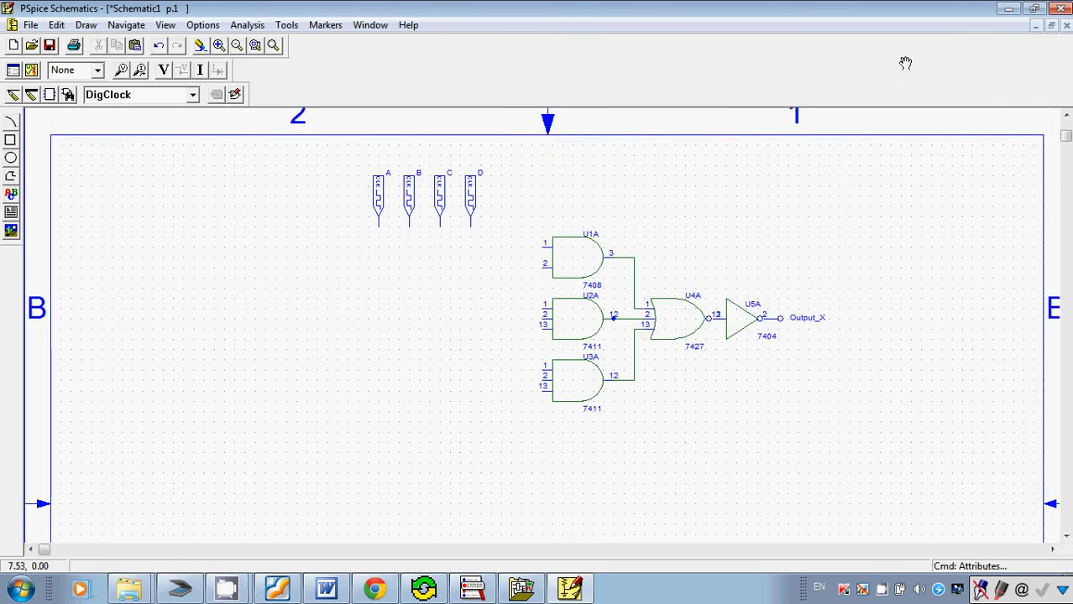
{"action": "left_click", "coordinate": [1037, 9]}
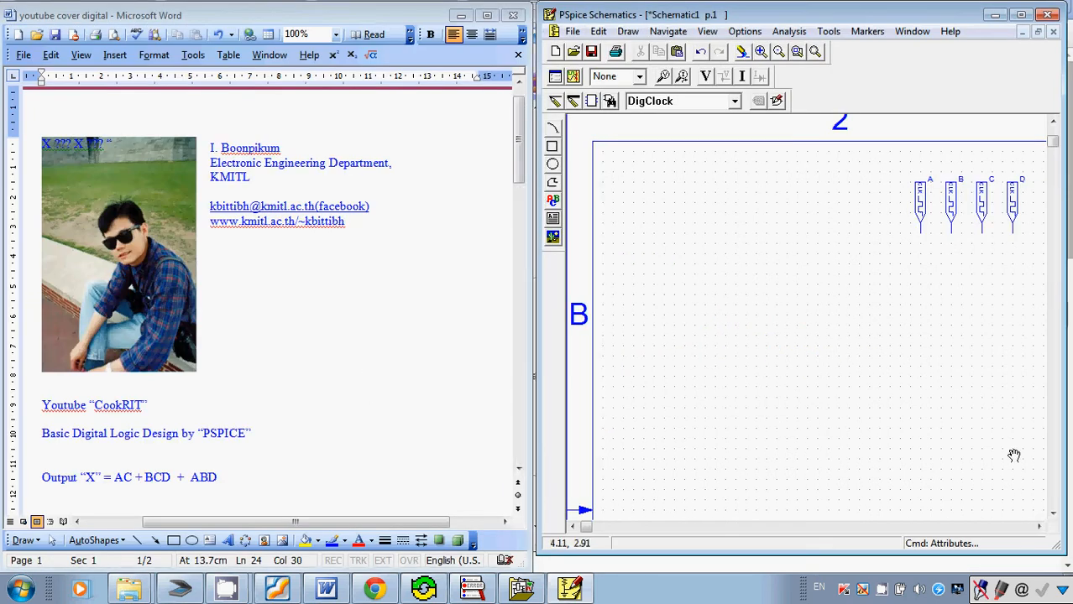
{"action": "left_click", "coordinate": [1038, 528]}
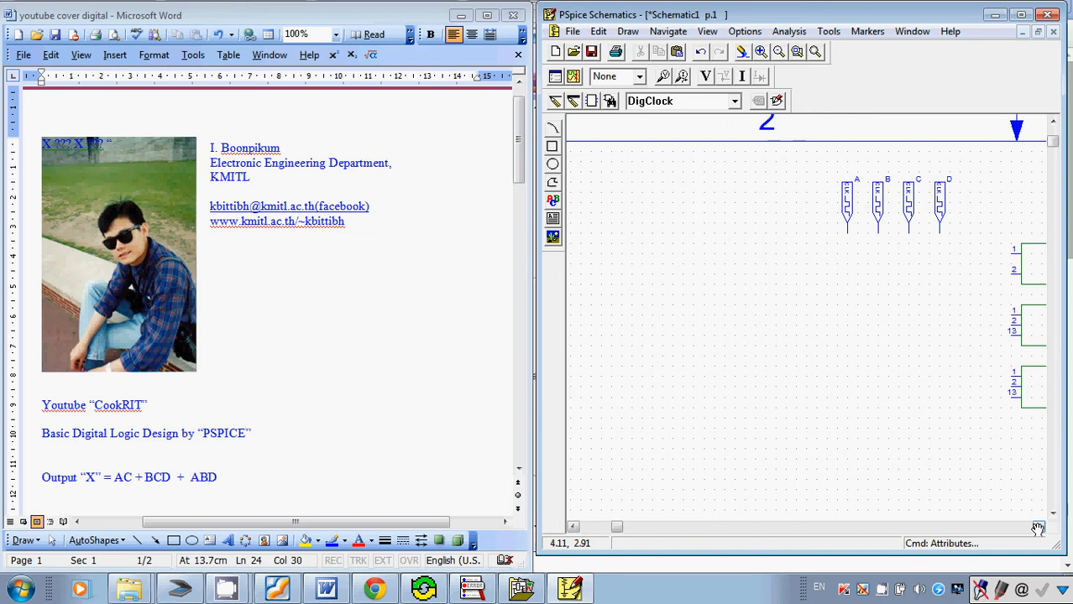
{"action": "left_click", "coordinate": [1037, 527]}
{"action": "left_click", "coordinate": [1037, 528]}
{"action": "left_click", "coordinate": [1037, 528]}
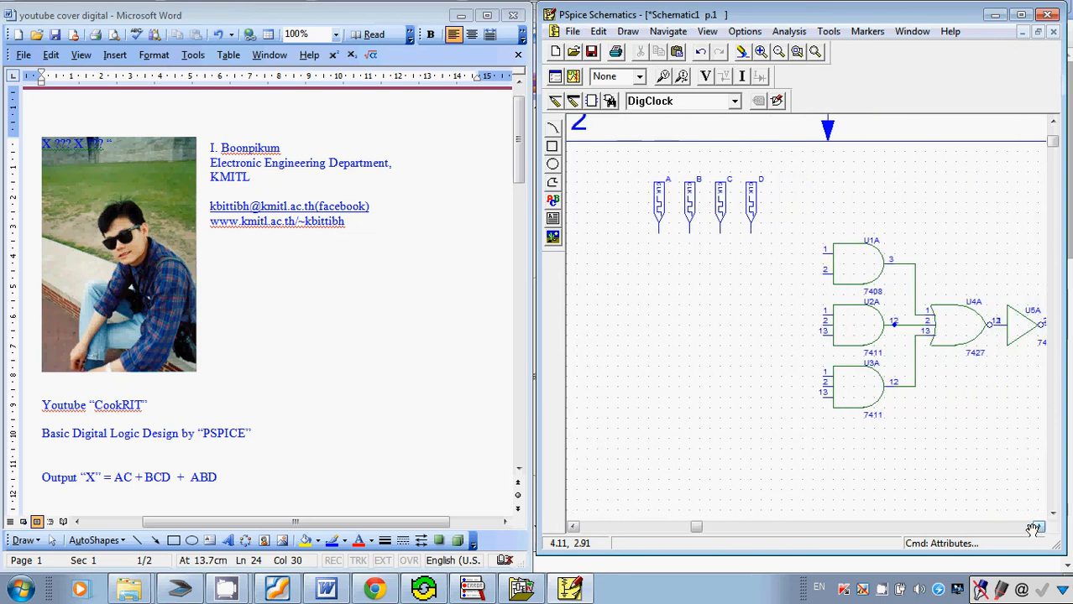
{"action": "left_click_drag", "start_coordinate": [644, 206], "coordinate": [746, 235]}
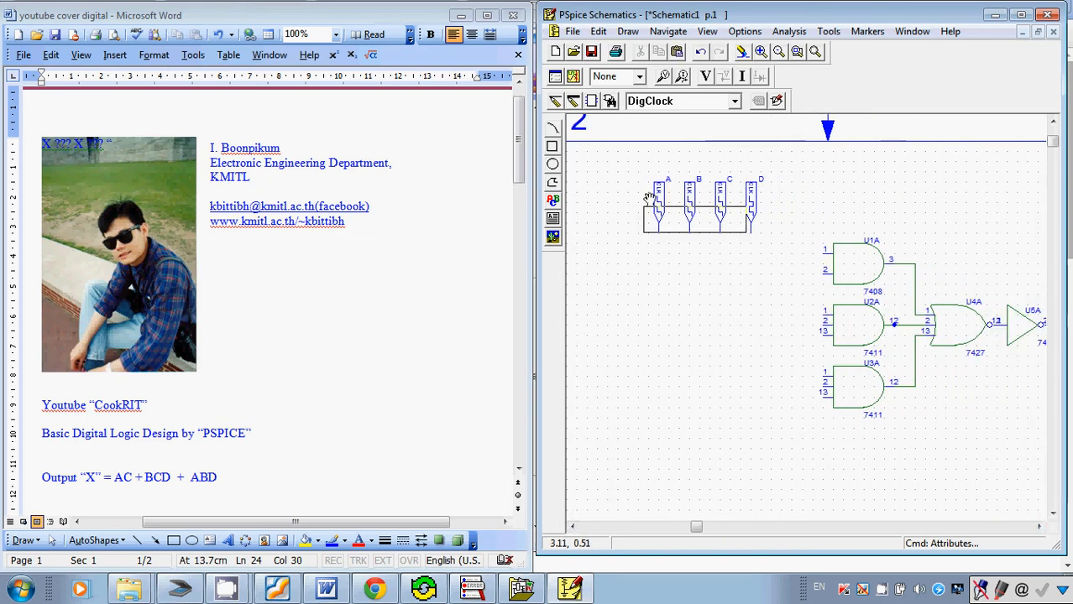
{"action": "left_click", "coordinate": [619, 144]}
{"action": "left_click_drag", "start_coordinate": [658, 215], "coordinate": [774, 236]}
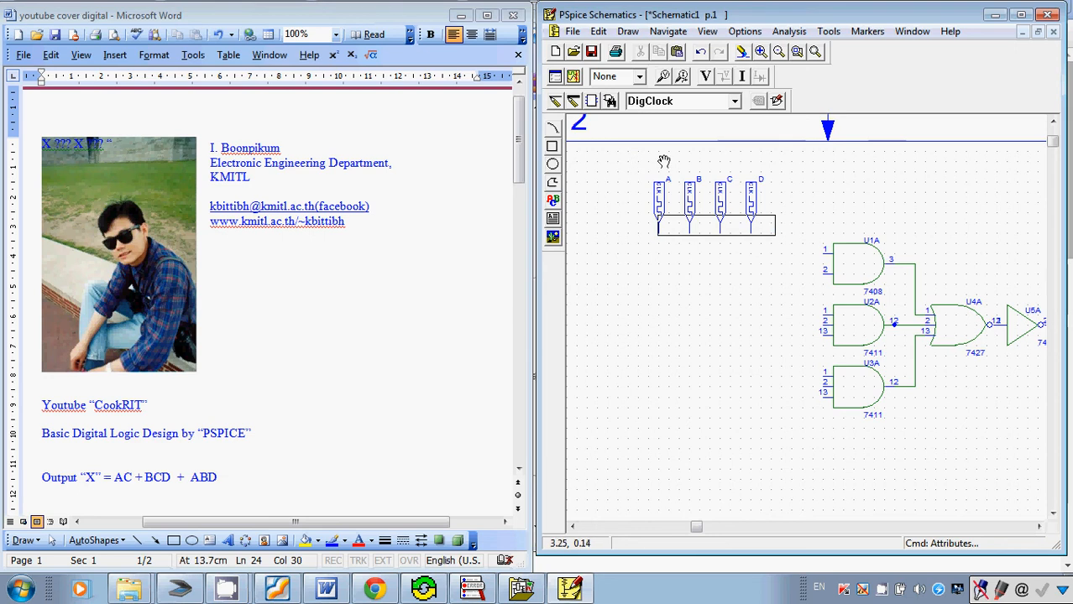
{"action": "left_click", "coordinate": [649, 159]}
{"action": "left_click_drag", "start_coordinate": [642, 160], "coordinate": [783, 241]}
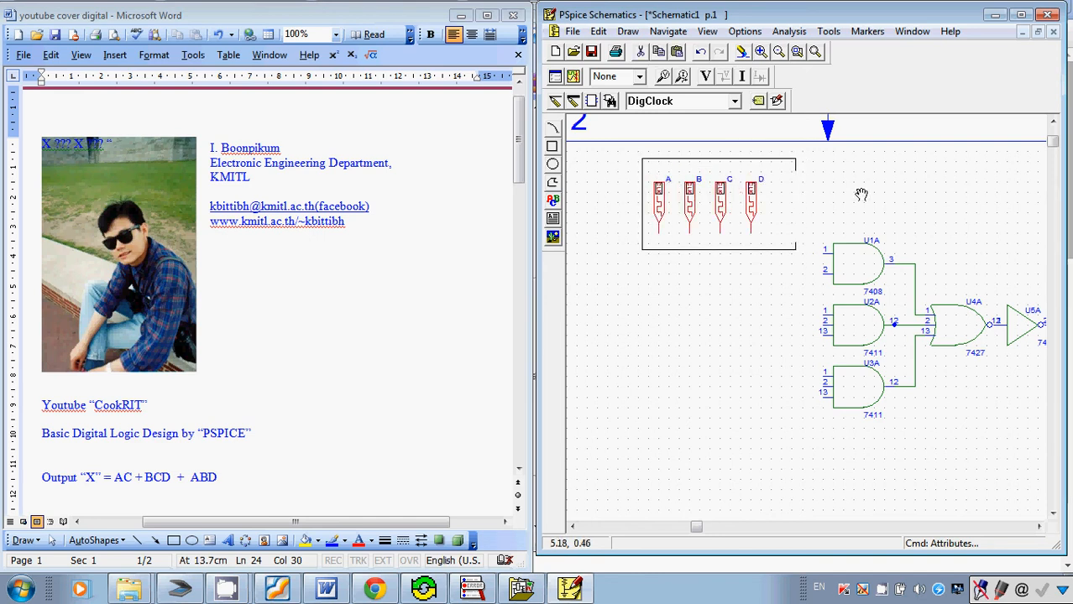
{"action": "left_click", "coordinate": [862, 188]}
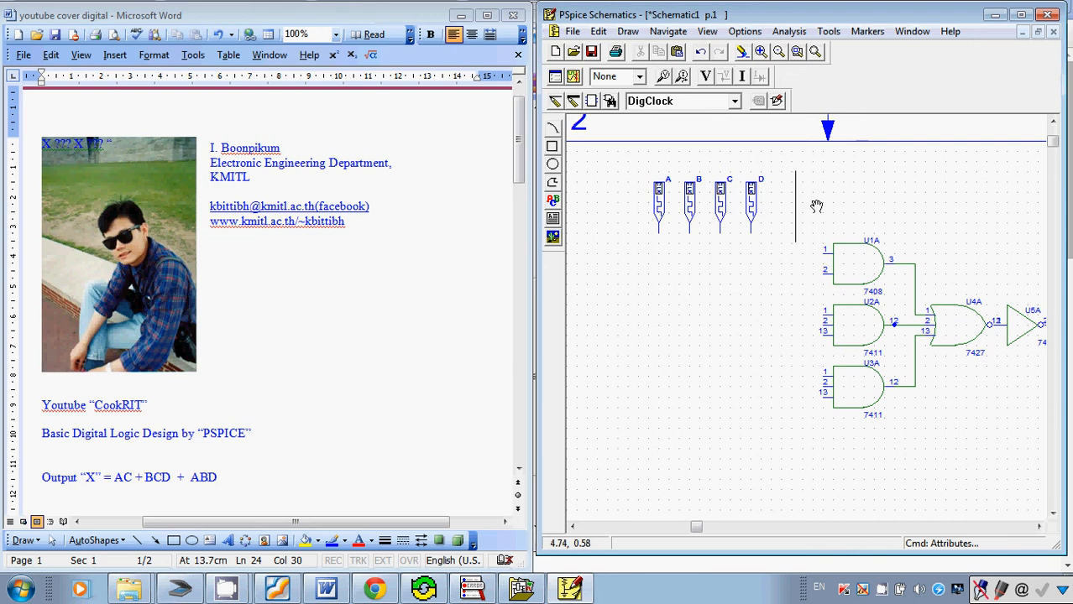
{"action": "left_click", "coordinate": [760, 52]}
{"action": "left_click", "coordinate": [779, 51]}
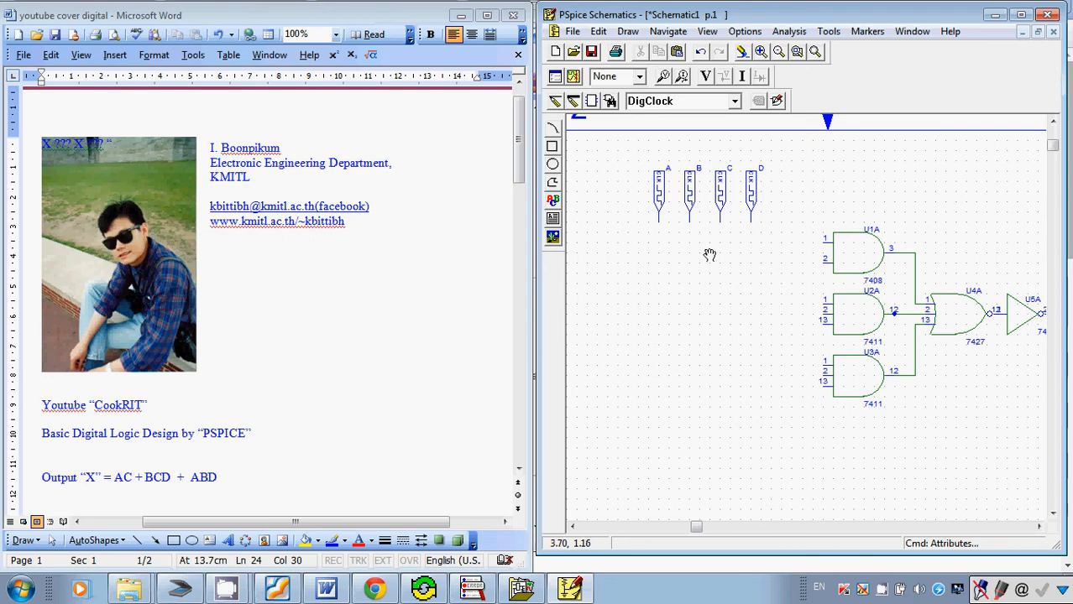
Wire clock A to input 1 and clock C to input 2 of the two-input AND gate U1A.
{"action": "key", "text": "ctrl+w"}
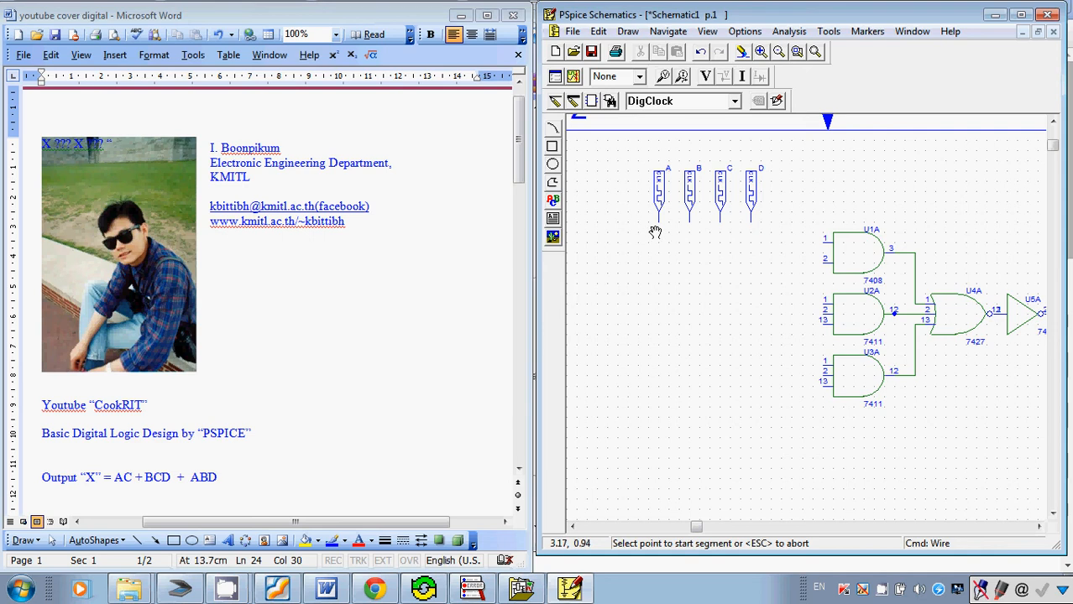
{"action": "left_click", "coordinate": [659, 225]}
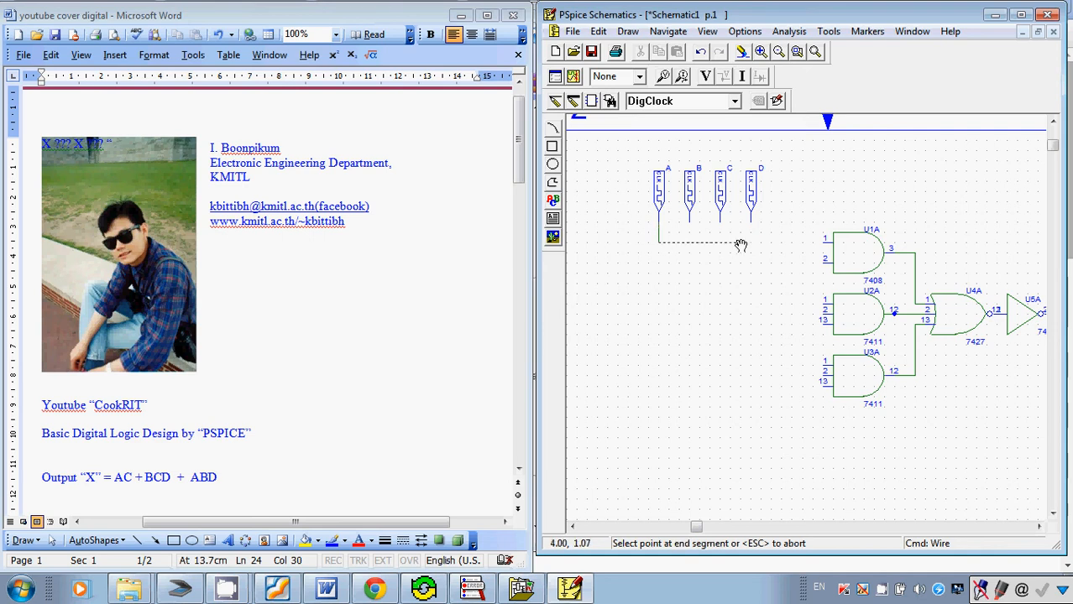
{"action": "left_click", "coordinate": [822, 242]}
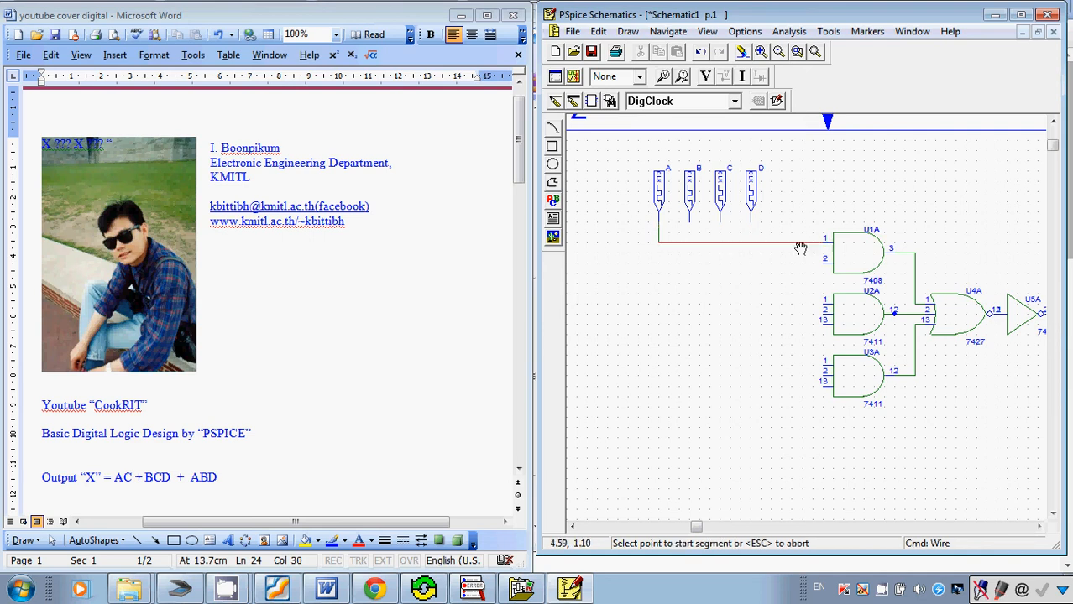
{"action": "left_click", "coordinate": [720, 223]}
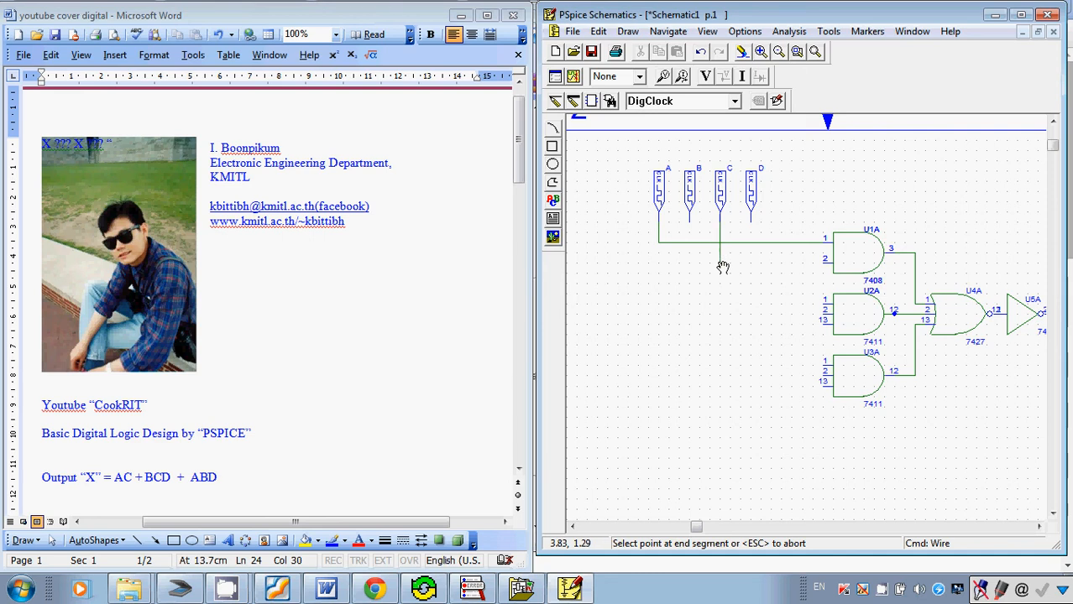
{"action": "left_click", "coordinate": [821, 264]}
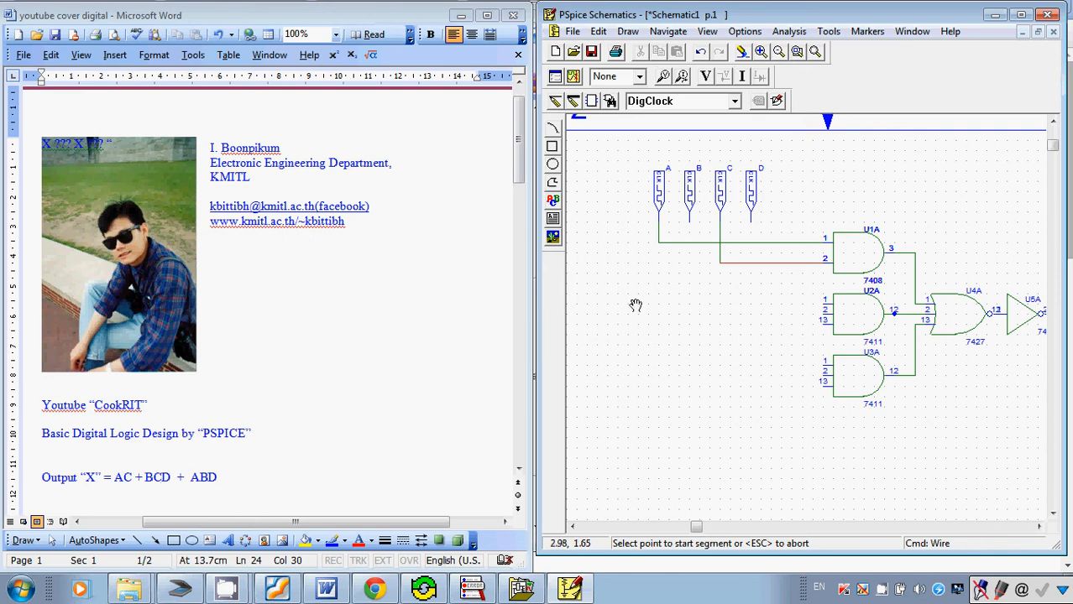
Wire clocks B, C and D to inputs 1, 2 and 13 of the three-input AND gate U2A, branching C from its existing wire.
{"action": "left_click", "coordinate": [689, 225]}
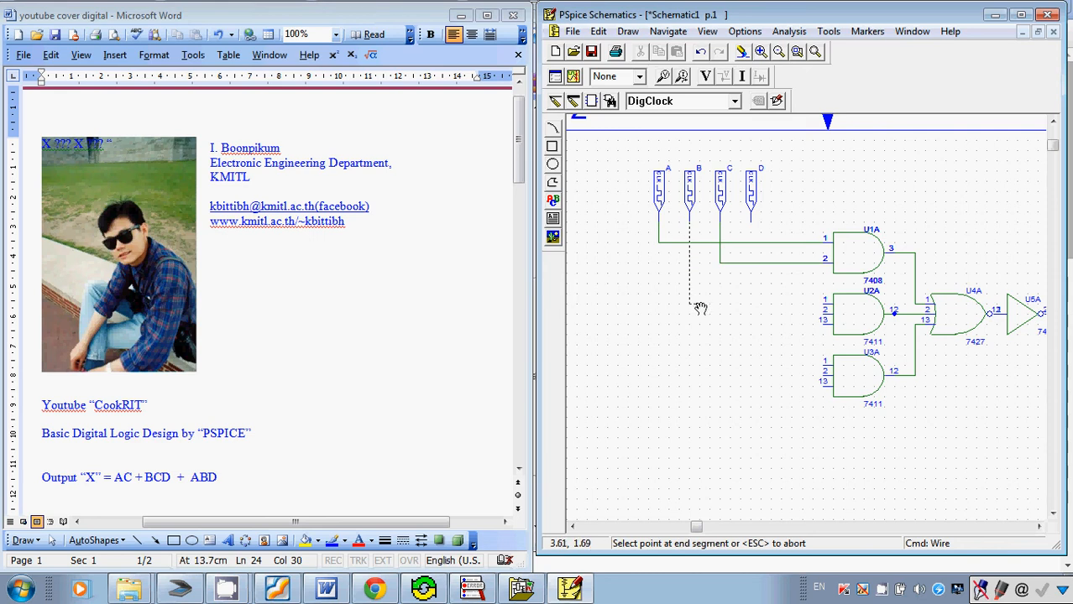
{"action": "left_click", "coordinate": [689, 302]}
{"action": "left_click", "coordinate": [824, 302]}
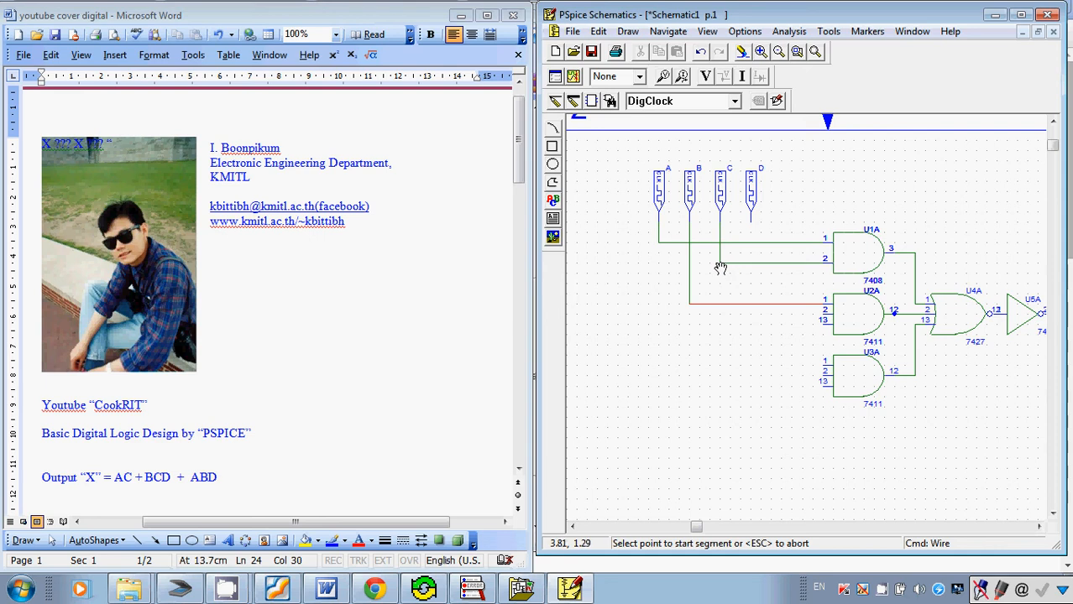
{"action": "left_click", "coordinate": [720, 267]}
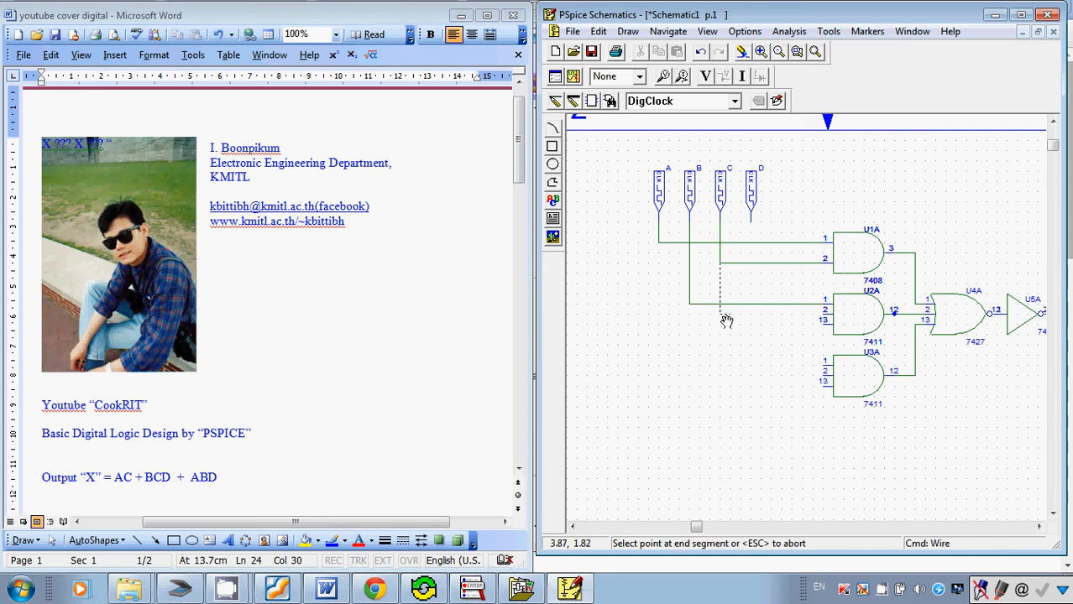
{"action": "left_click", "coordinate": [826, 313]}
{"action": "left_click", "coordinate": [749, 229]}
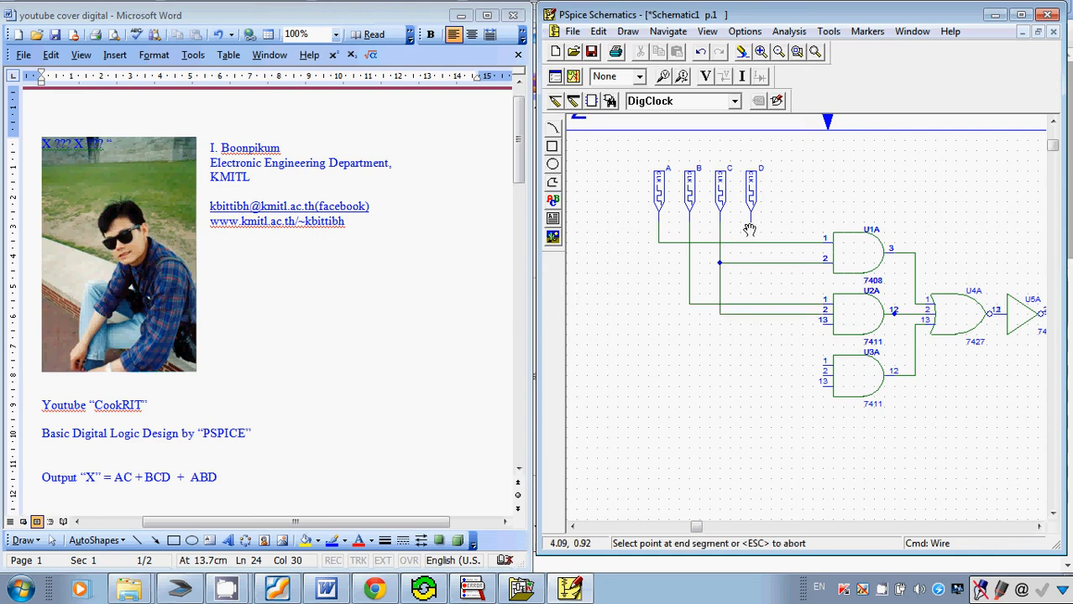
{"action": "left_click", "coordinate": [825, 326]}
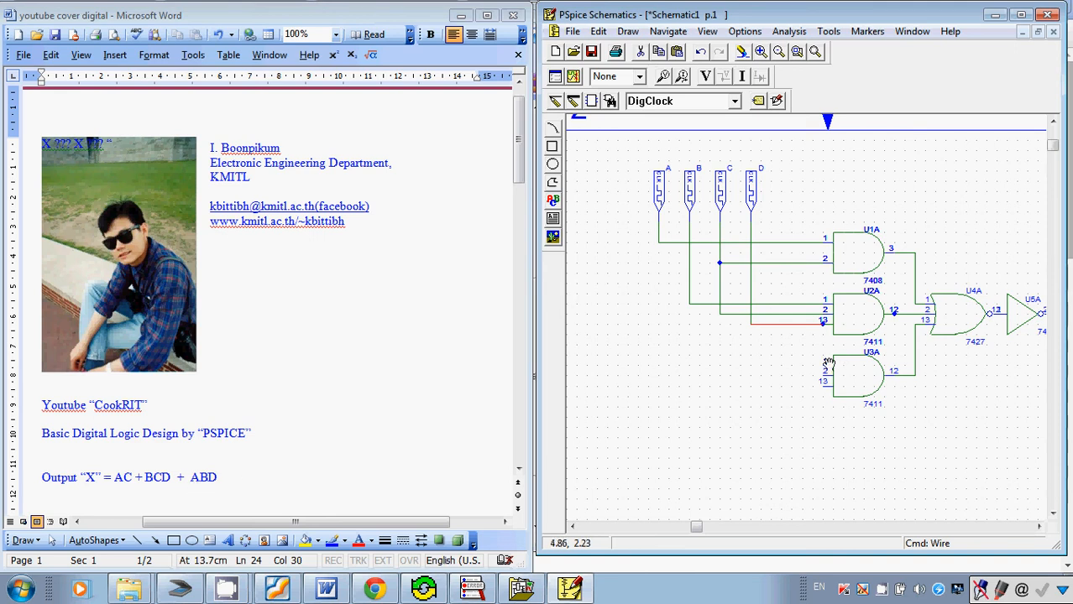
Branch wires from the A, B and D clock lines to inputs 1, 2 and 13 of AND gate U3A, and end wiring.
{"action": "key", "text": "ctrl+w"}
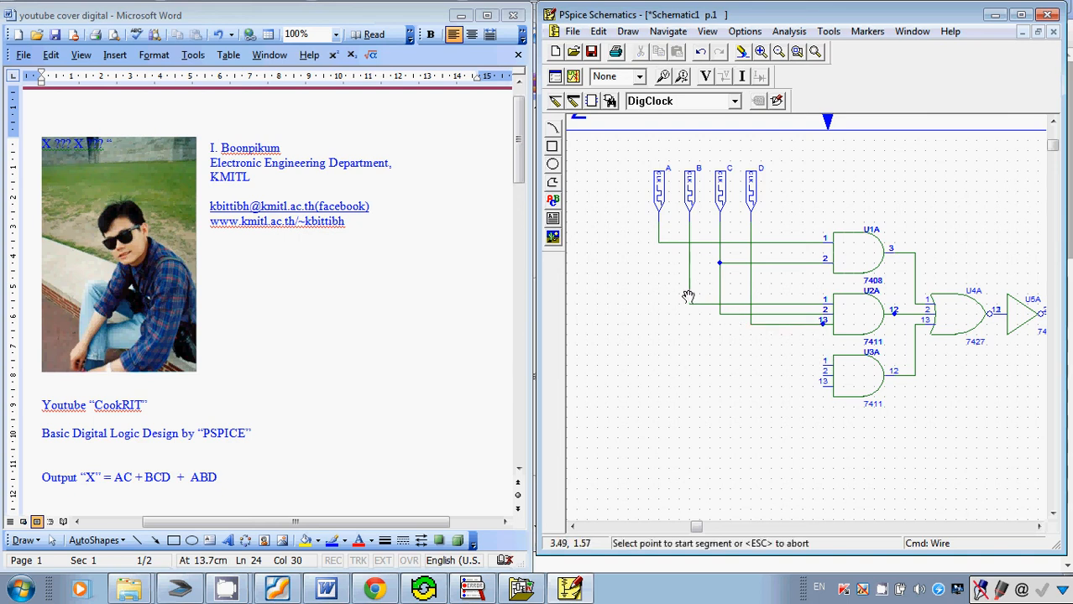
{"action": "left_click", "coordinate": [659, 243]}
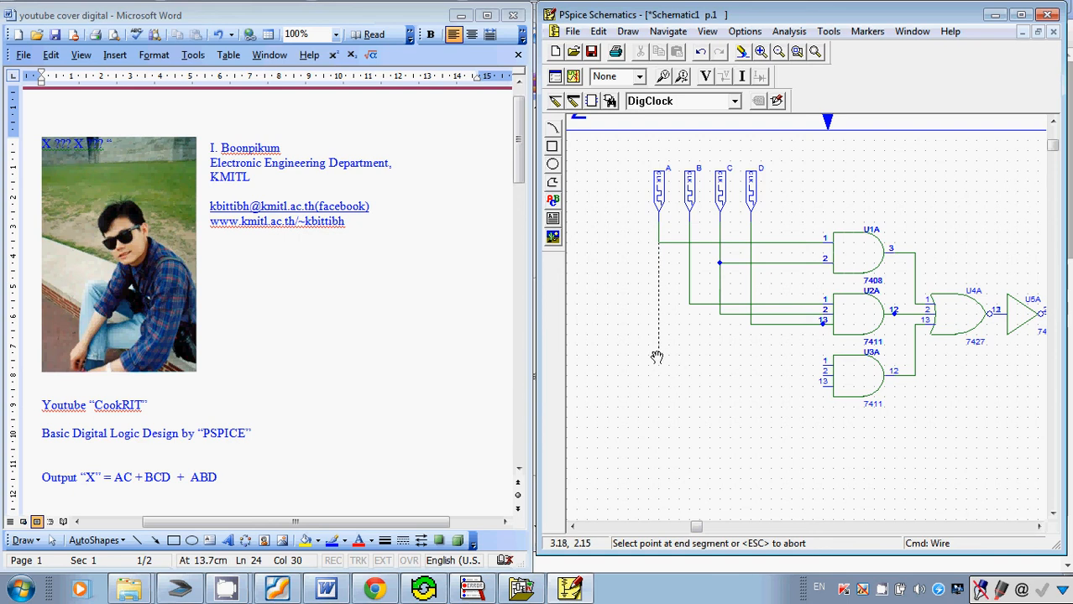
{"action": "left_click", "coordinate": [823, 365]}
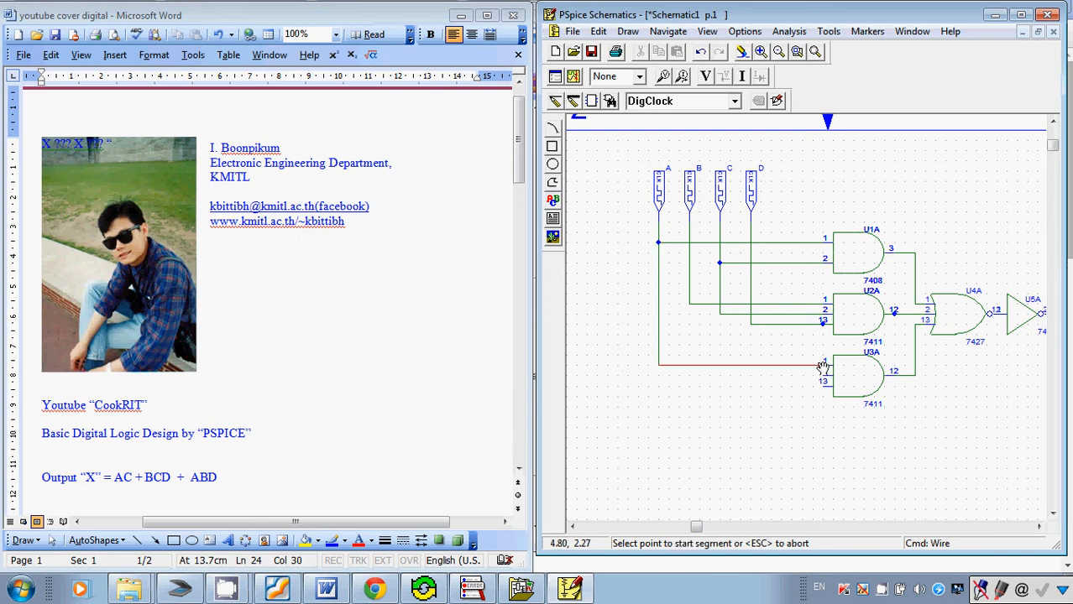
{"action": "left_click", "coordinate": [690, 307]}
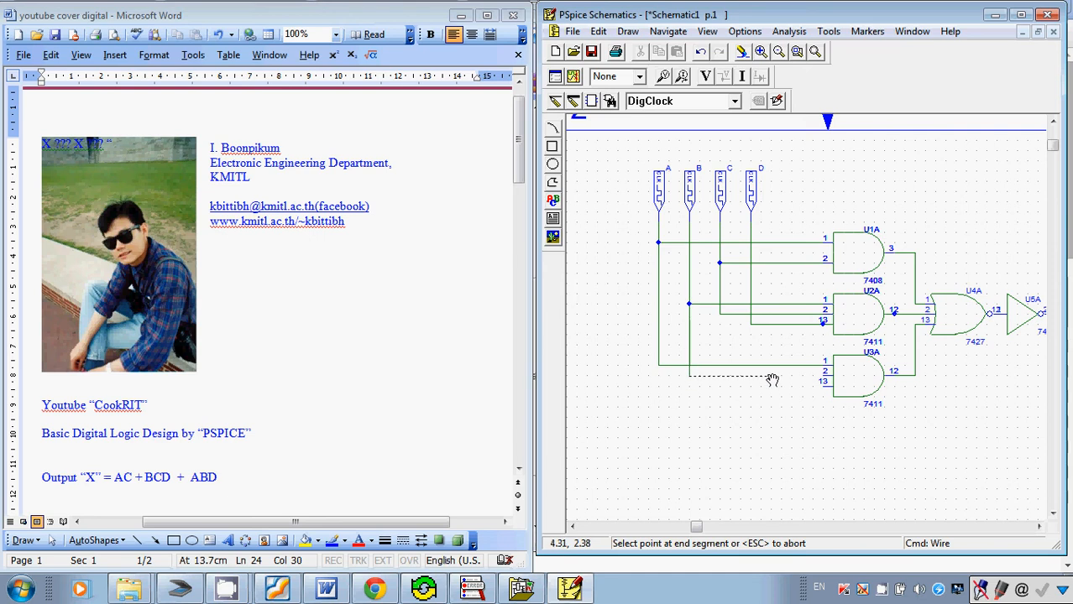
{"action": "left_click", "coordinate": [825, 373]}
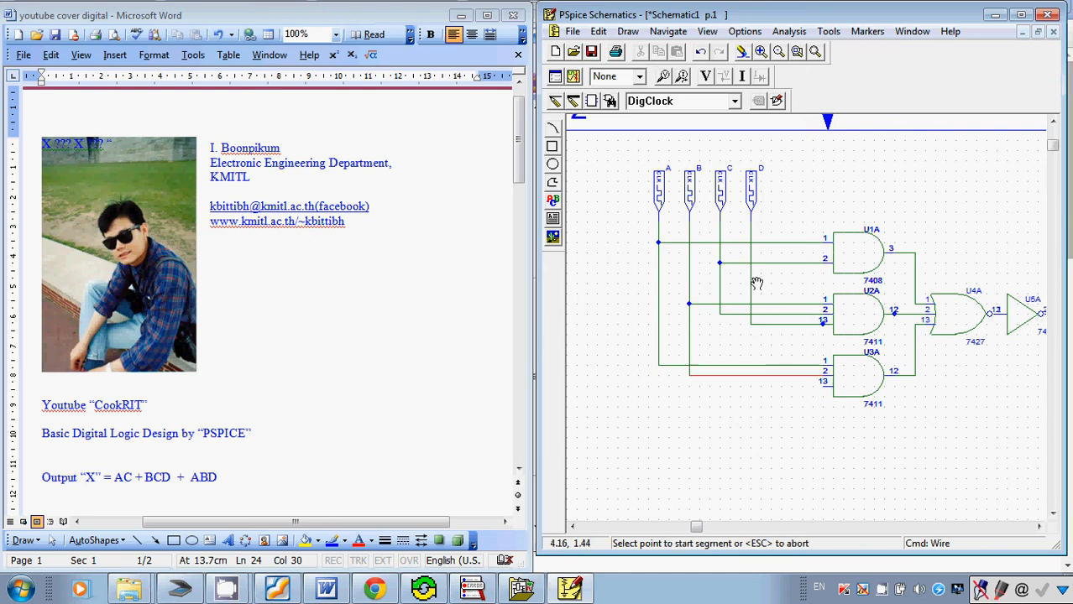
{"action": "left_click", "coordinate": [750, 328]}
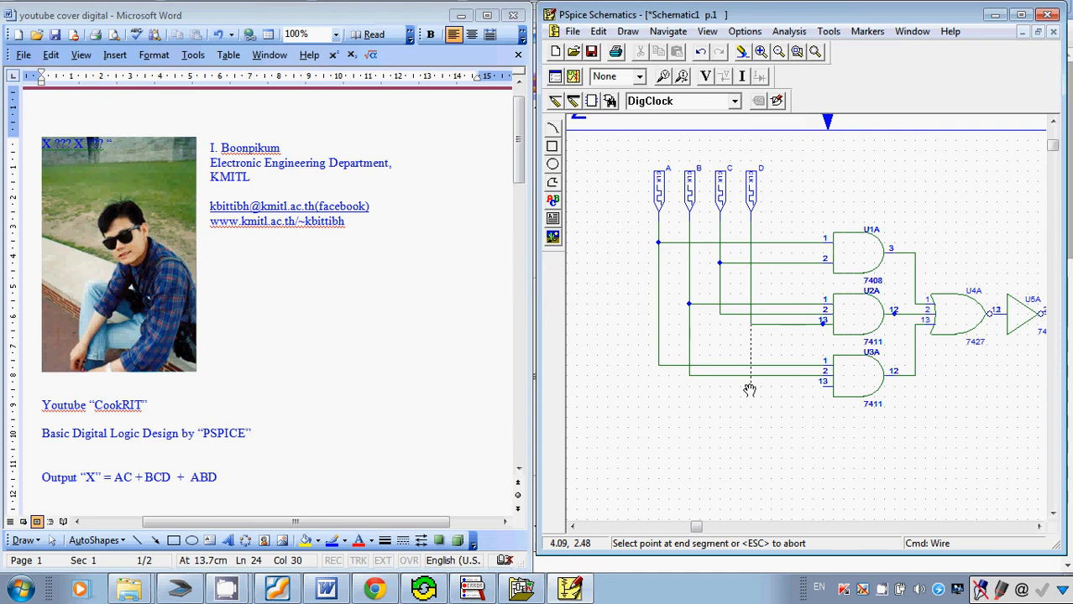
{"action": "left_click", "coordinate": [822, 386]}
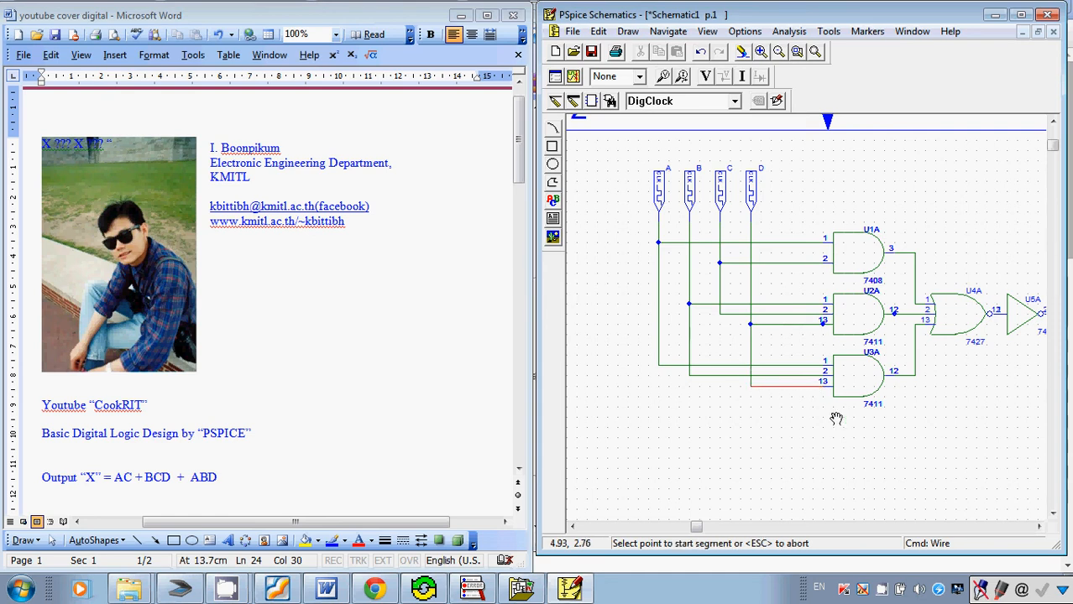
{"action": "right_click", "coordinate": [825, 420]}
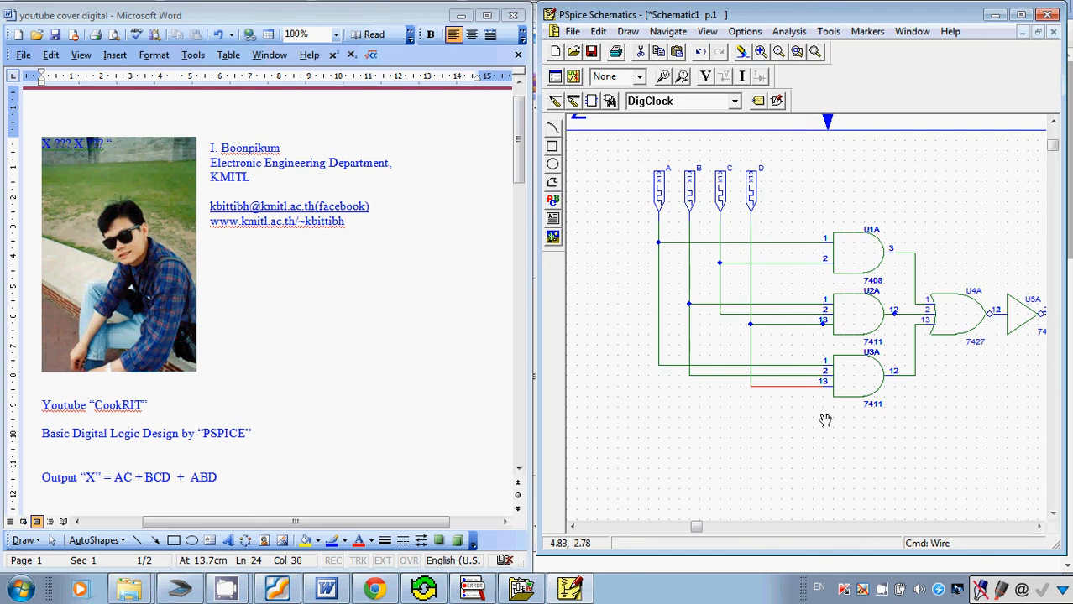
Copy the output inverter U5A, paste it, rotate it to point downward and place it beside clock A's line.
{"action": "left_click", "coordinate": [659, 191]}
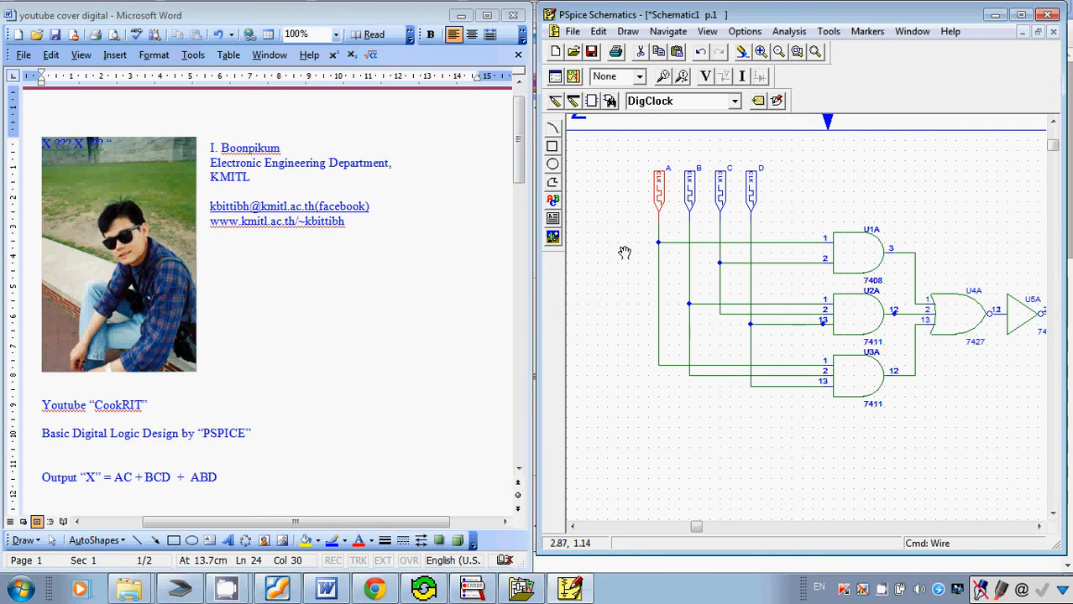
{"action": "left_click", "coordinate": [1019, 314]}
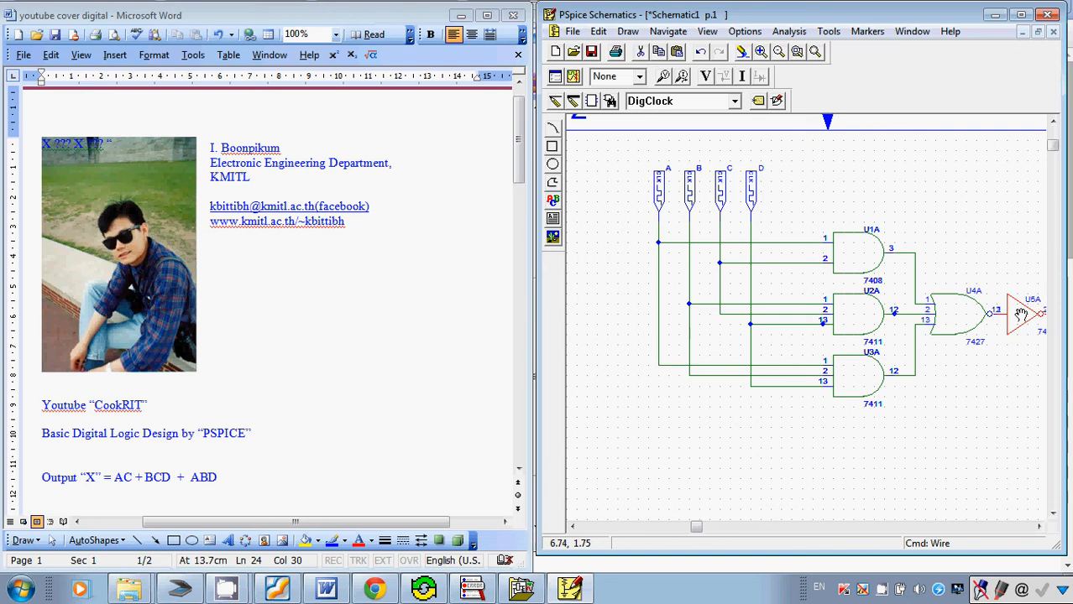
{"action": "key", "text": "ctrl+c"}
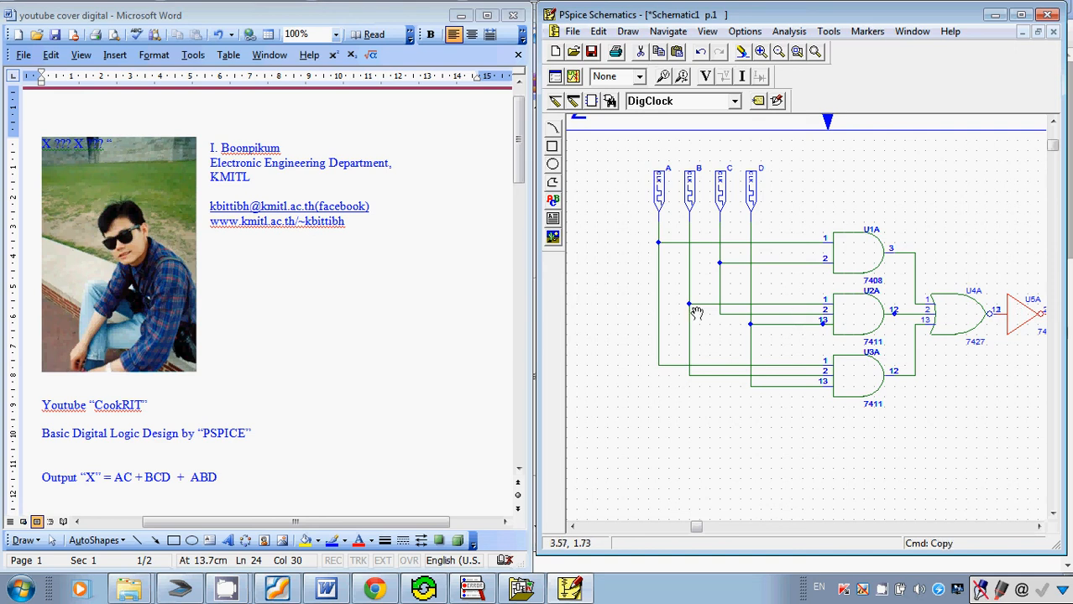
{"action": "key", "text": "ctrl+v"}
{"action": "left_click", "coordinate": [579, 284]}
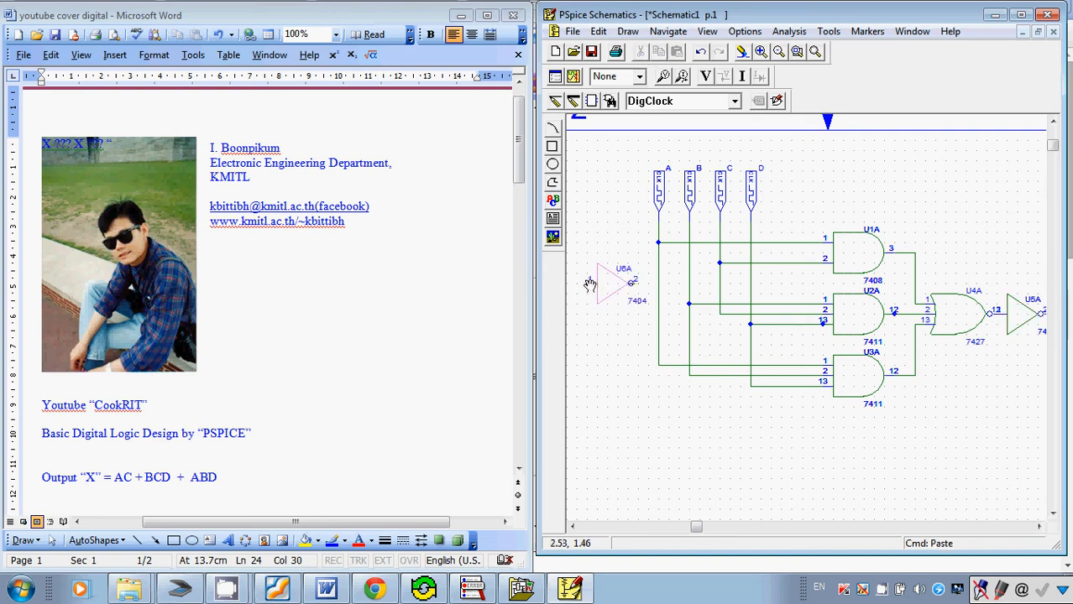
{"action": "key", "text": "ctrl+r"}
{"action": "key", "text": "ctrl+r"}
{"action": "key", "text": "ctrl+r"}
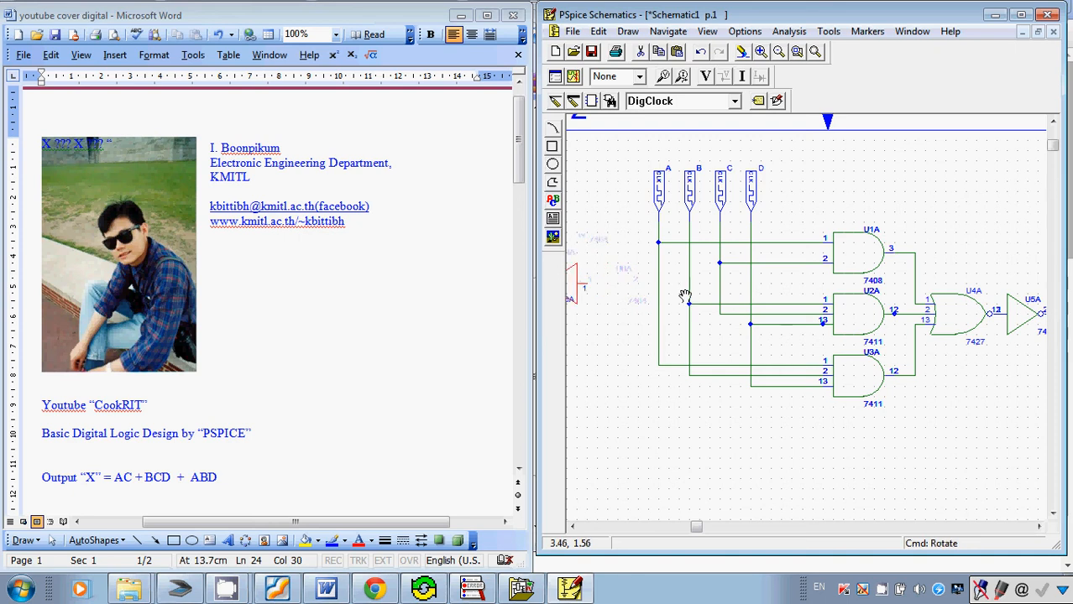
{"action": "left_click_drag", "start_coordinate": [591, 329], "coordinate": [627, 260]}
Wire clock A's line to the new inverter's input and draw a short wire stub down from its output.
{"action": "key", "text": "ctrl+w"}
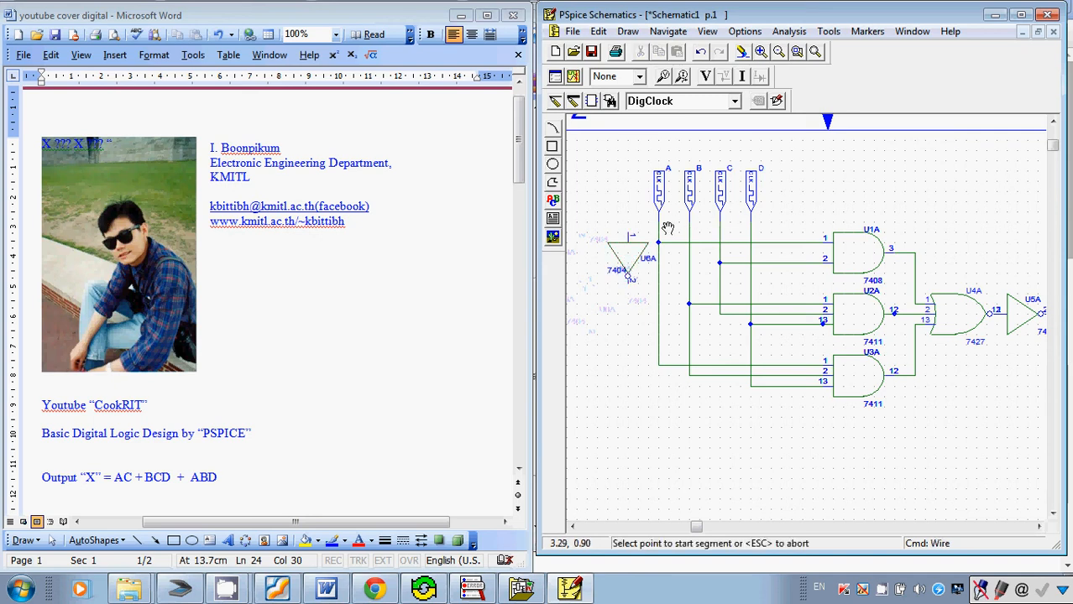
{"action": "left_click", "coordinate": [627, 237]}
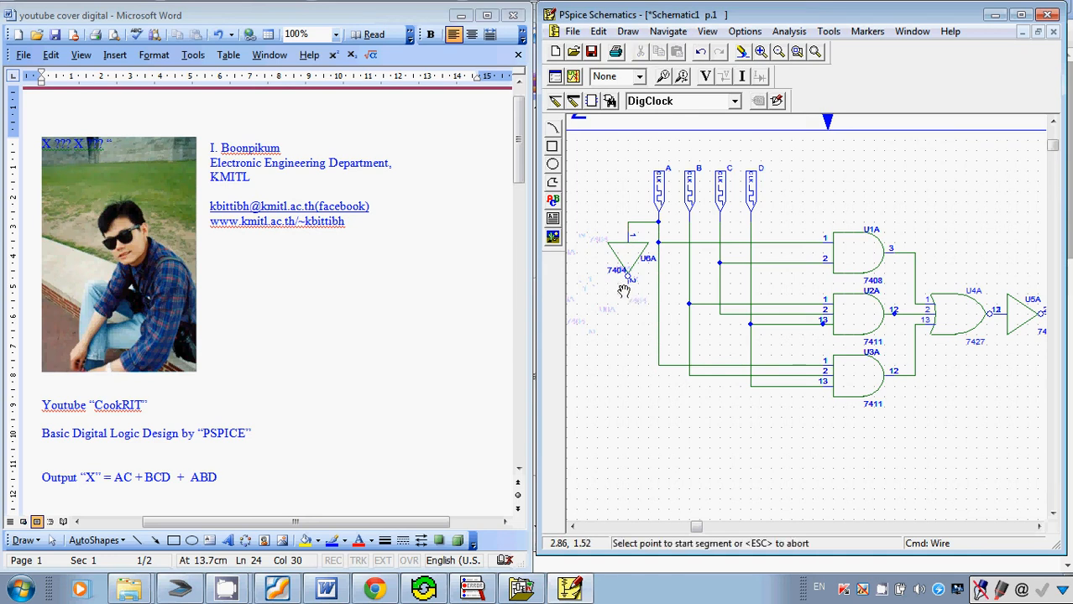
{"action": "left_click", "coordinate": [627, 281]}
{"action": "double_click", "coordinate": [629, 314]}
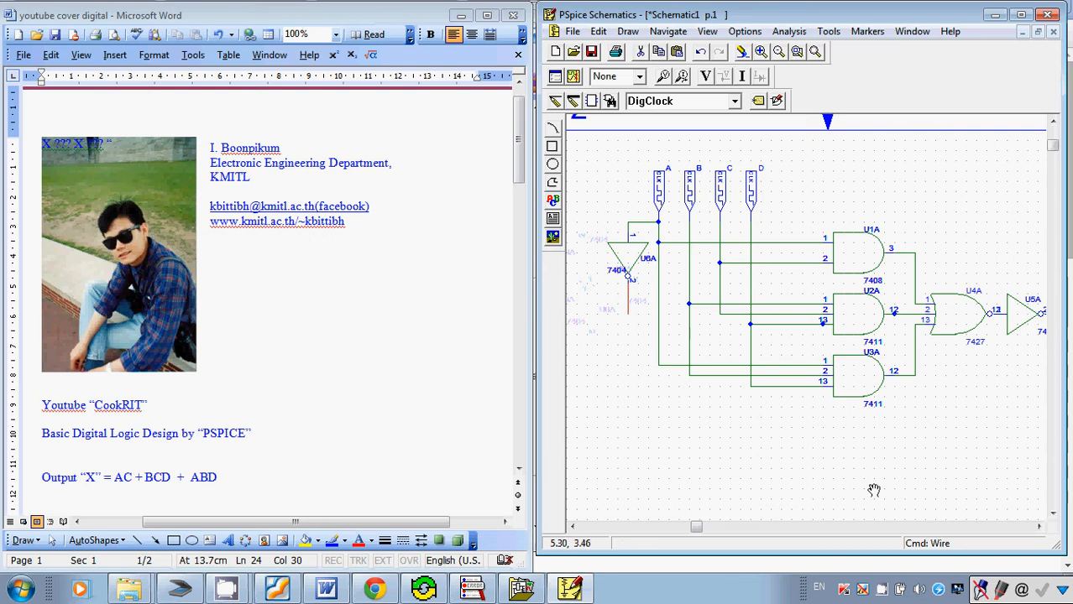
Annotate the B and C clock lines with freehand ritePen screen markup, and close the markup.
{"action": "left_click", "coordinate": [1059, 590]}
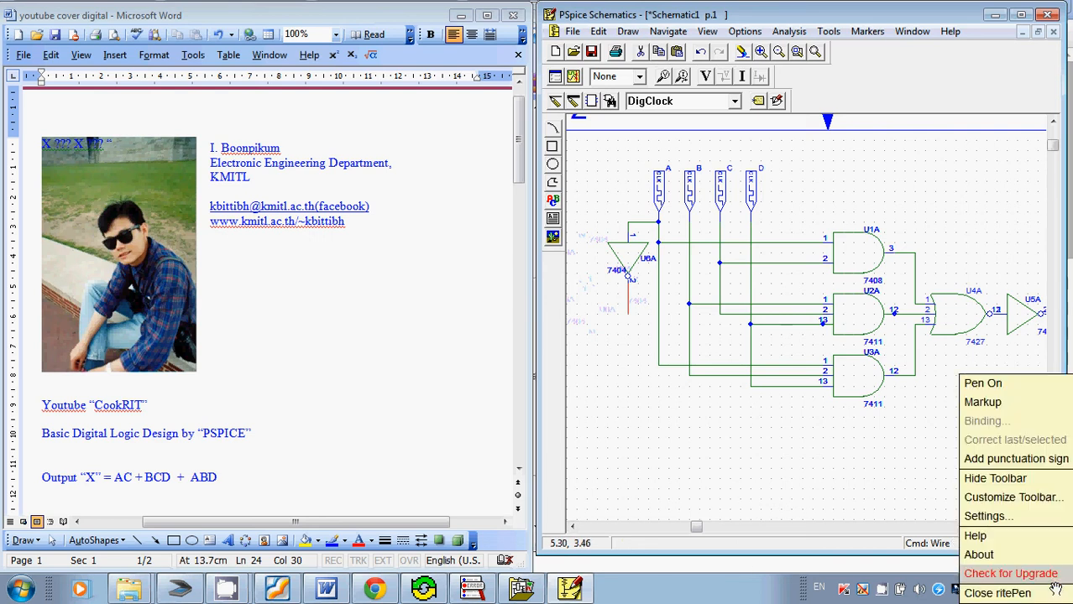
{"action": "left_click", "coordinate": [967, 406]}
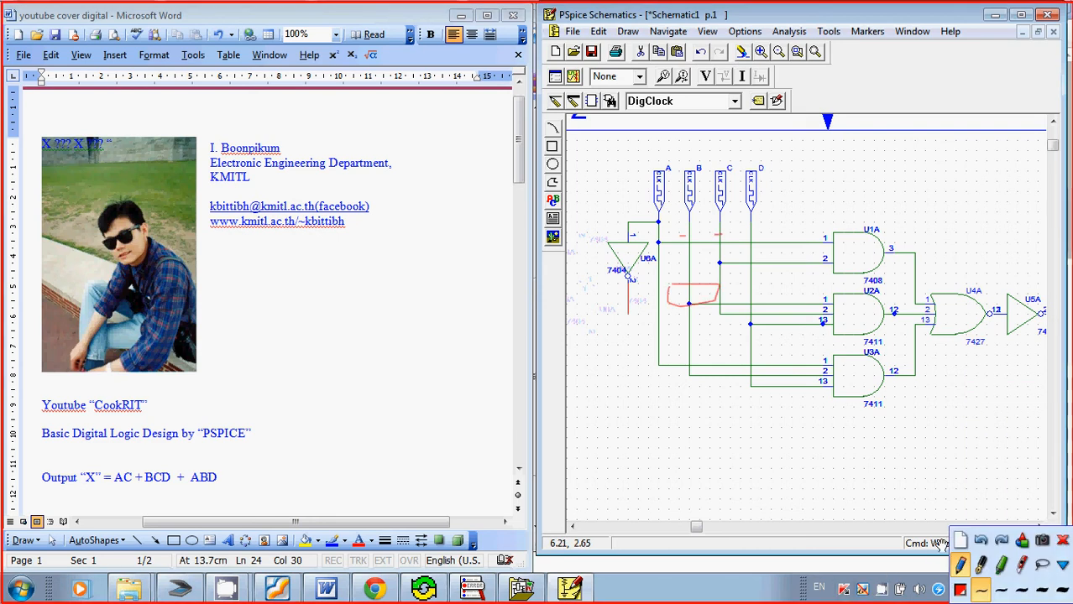
{"action": "left_click", "coordinate": [1065, 539]}
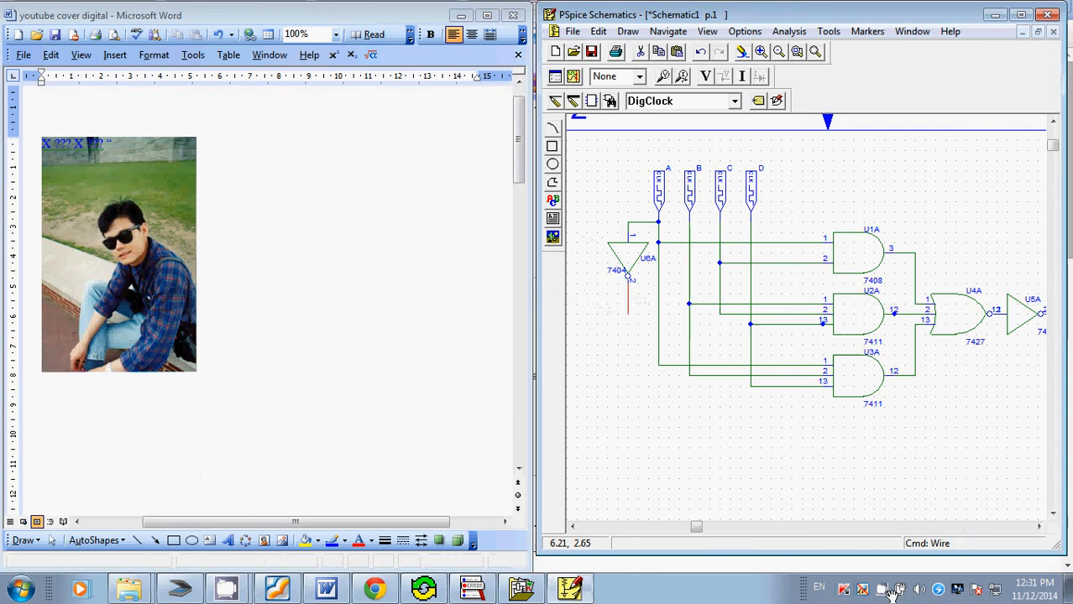
{"action": "right_click", "coordinate": [879, 593]}
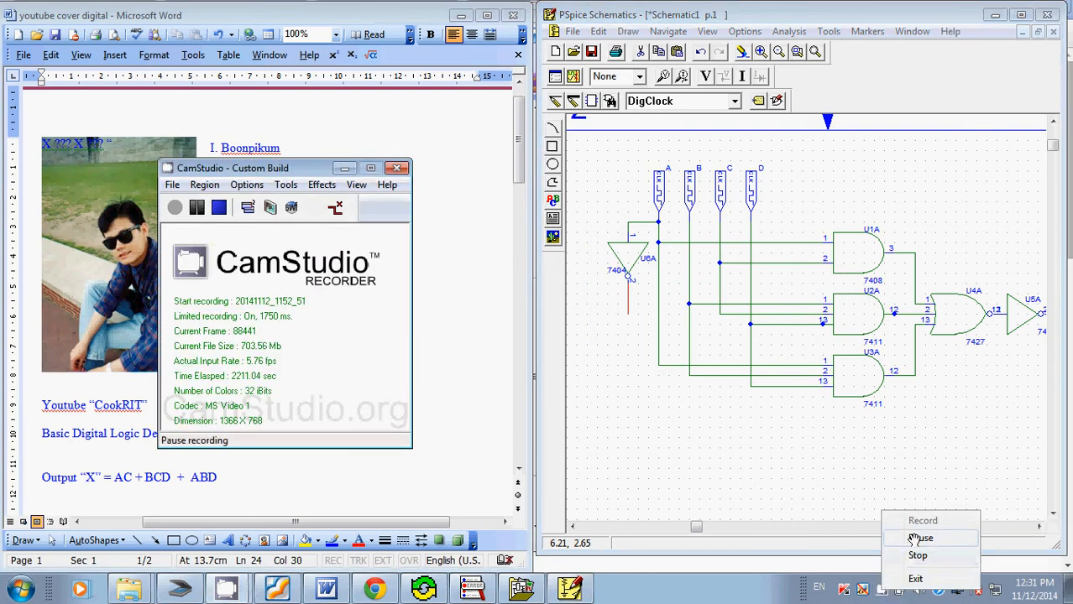
{"action": "left_click", "coordinate": [936, 522]}
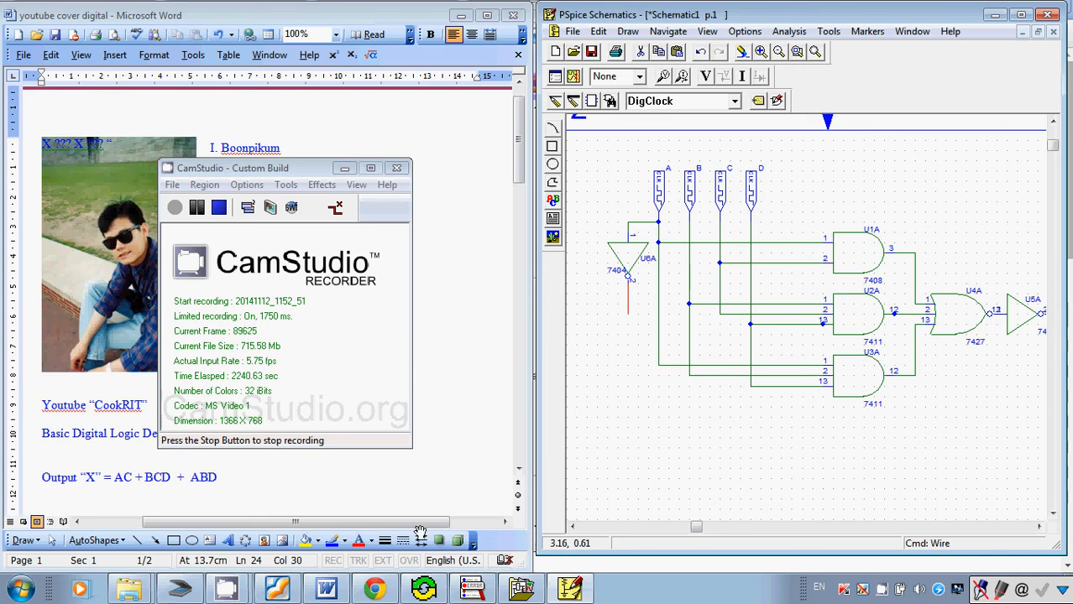
Switch to Foxit Reader and examine the truth table's A to D inputs and X, Y, Z outputs in p1 English.pdf.
{"action": "left_click", "coordinate": [274, 594]}
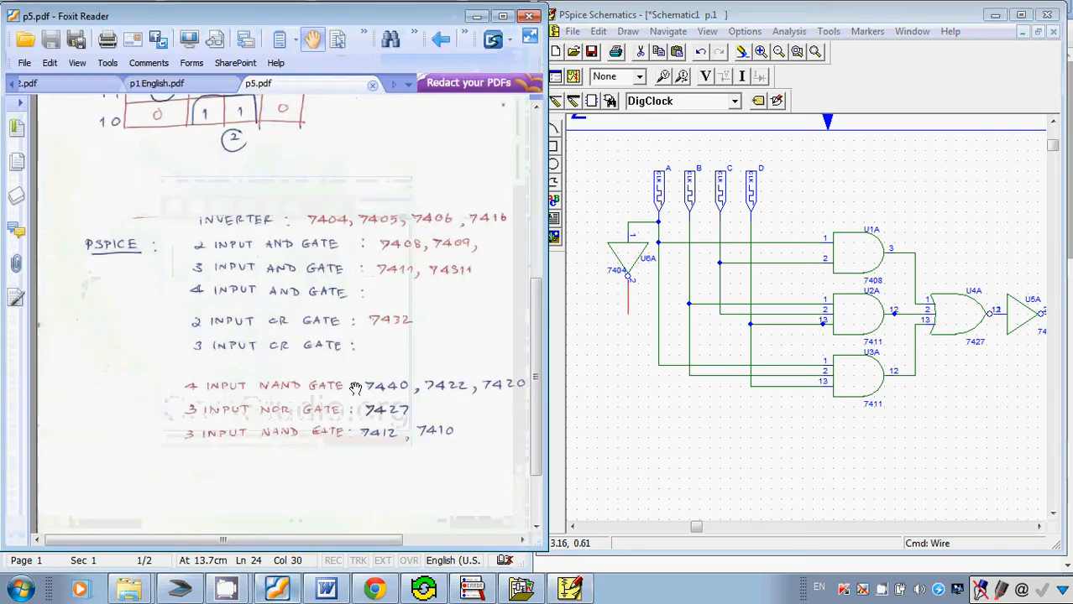
{"action": "left_click", "coordinate": [179, 84]}
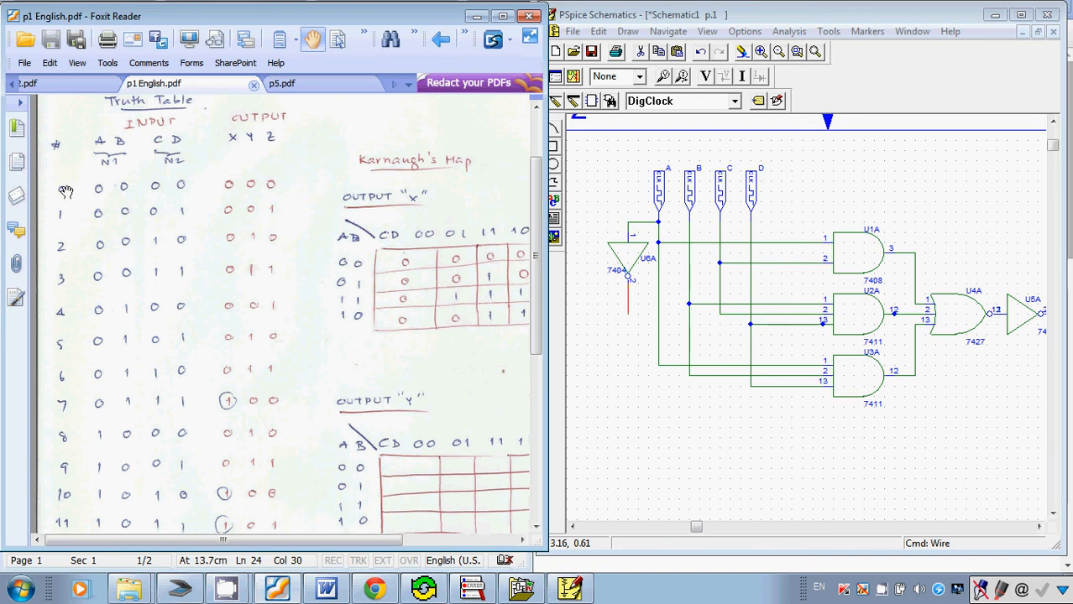
{"action": "scroll", "coordinate": [65, 191], "scroll_direction": "down", "scroll_amount": 3}
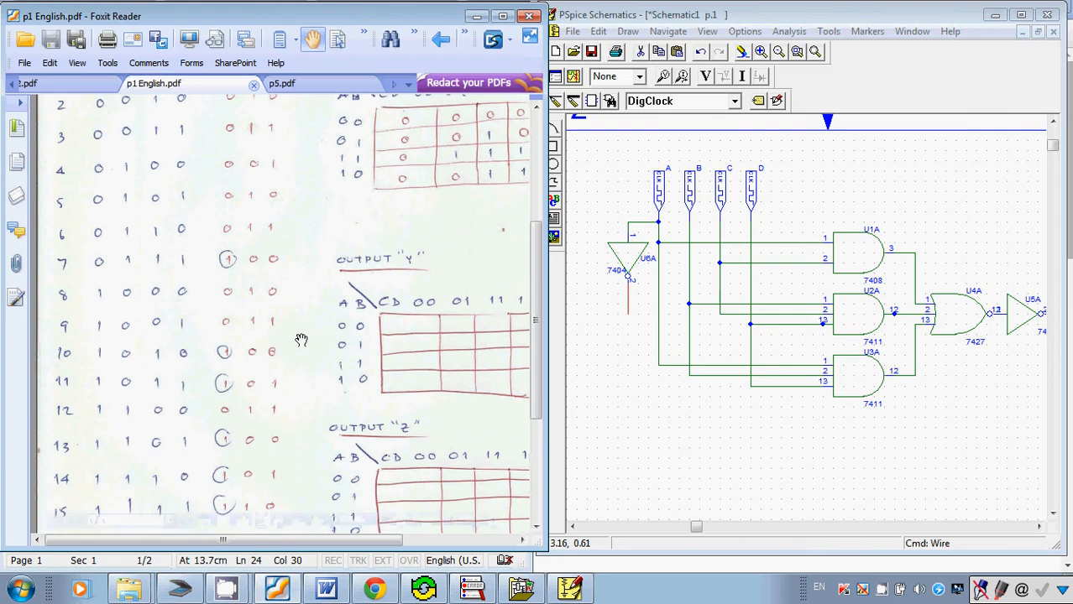
{"action": "scroll", "coordinate": [302, 339], "scroll_direction": "down", "scroll_amount": 1}
{"action": "scroll", "coordinate": [235, 393], "scroll_direction": "up", "scroll_amount": 5}
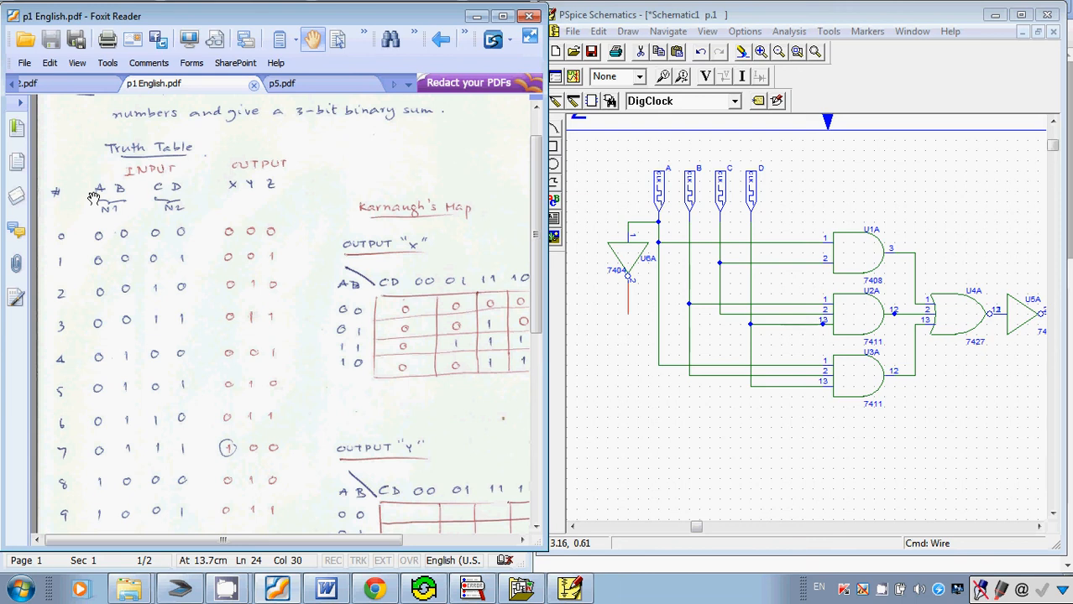
{"action": "scroll", "coordinate": [66, 252], "scroll_direction": "down", "scroll_amount": 1}
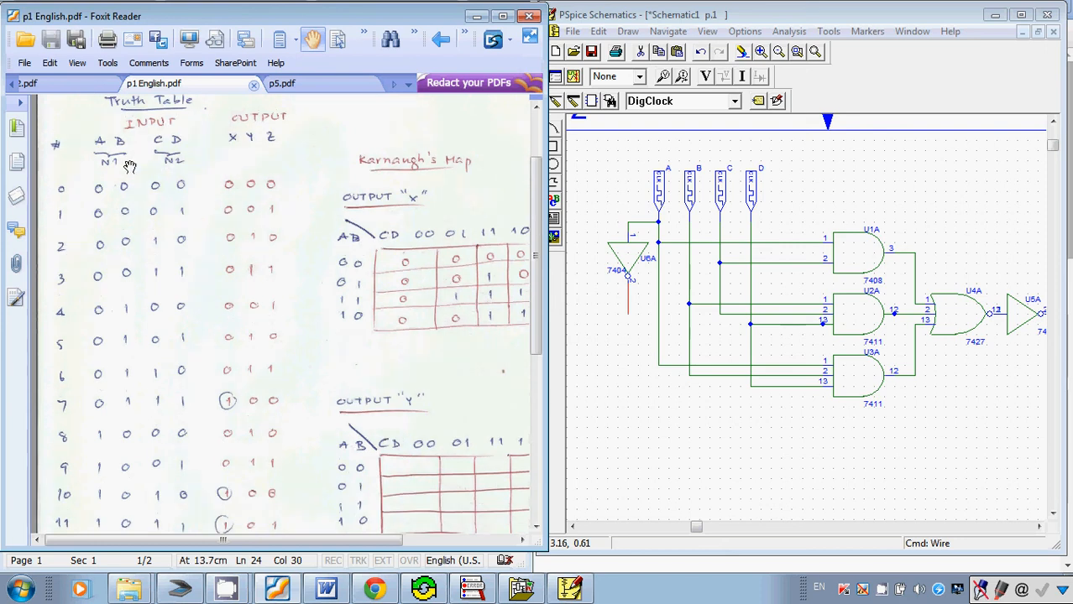
Switch from the truth table to the maximized PSpice Schematics window and open clock A's attributes.
{"action": "scroll", "coordinate": [118, 310], "scroll_direction": "down", "scroll_amount": 1}
{"action": "scroll", "coordinate": [122, 386], "scroll_direction": "up", "scroll_amount": 2}
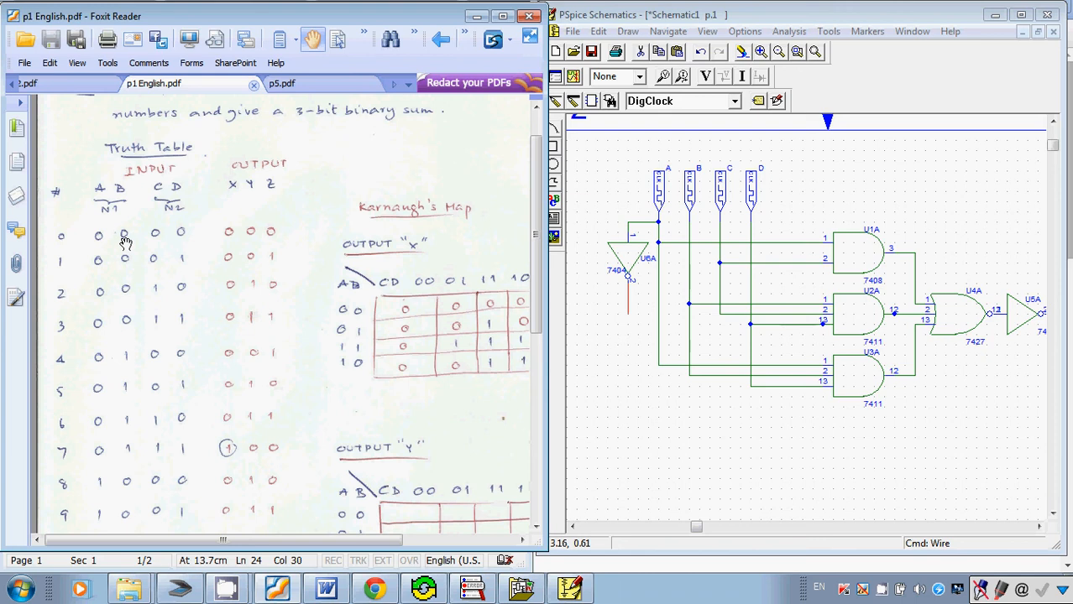
{"action": "scroll", "coordinate": [99, 256], "scroll_direction": "down", "scroll_amount": 1}
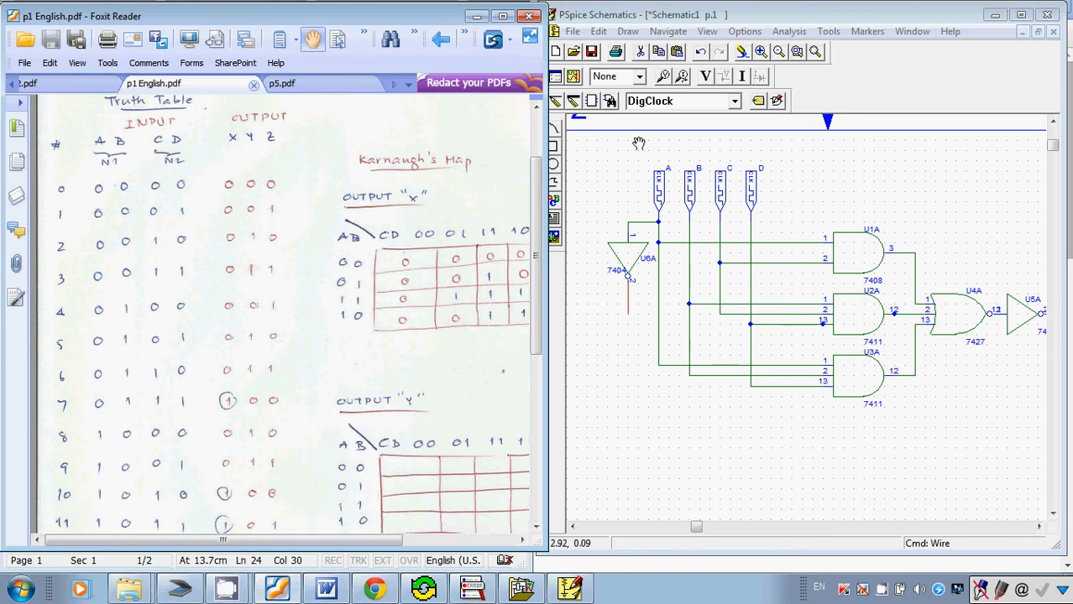
{"action": "left_click", "coordinate": [1021, 15]}
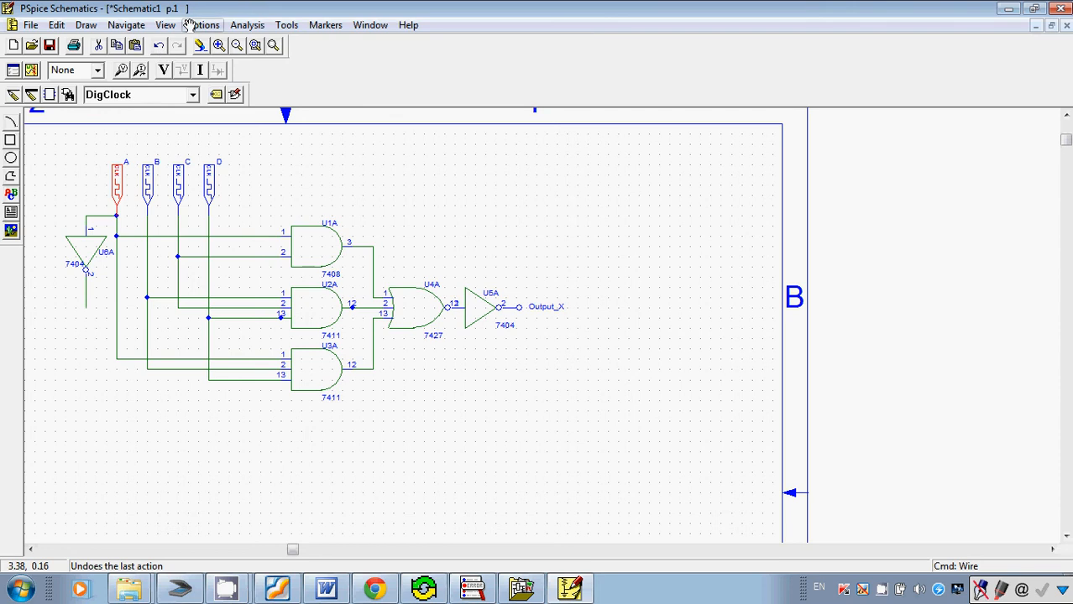
{"action": "left_click", "coordinate": [57, 25]}
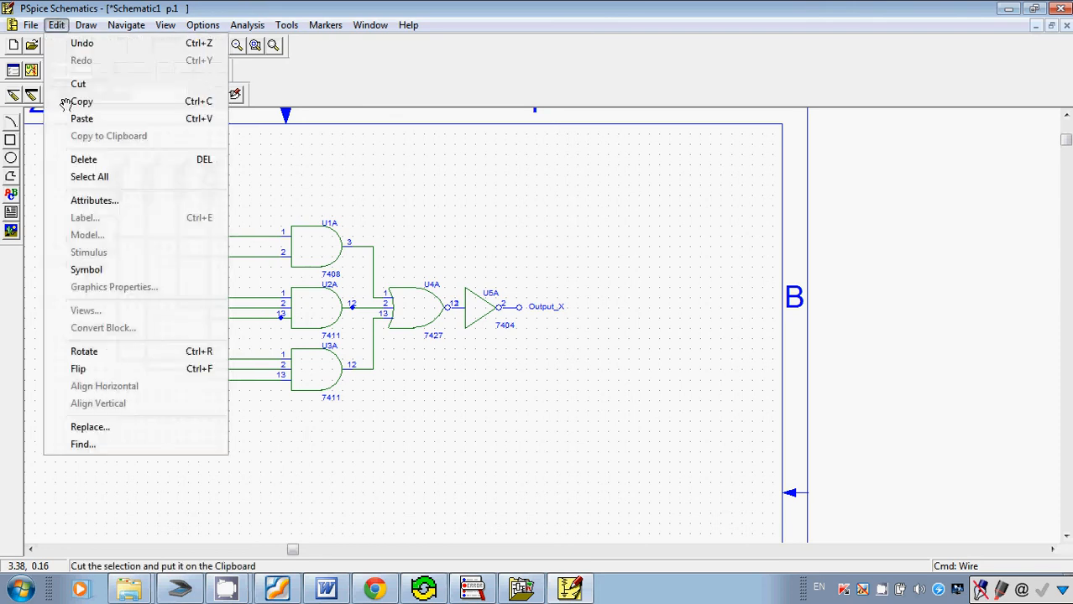
{"action": "left_click", "coordinate": [84, 201]}
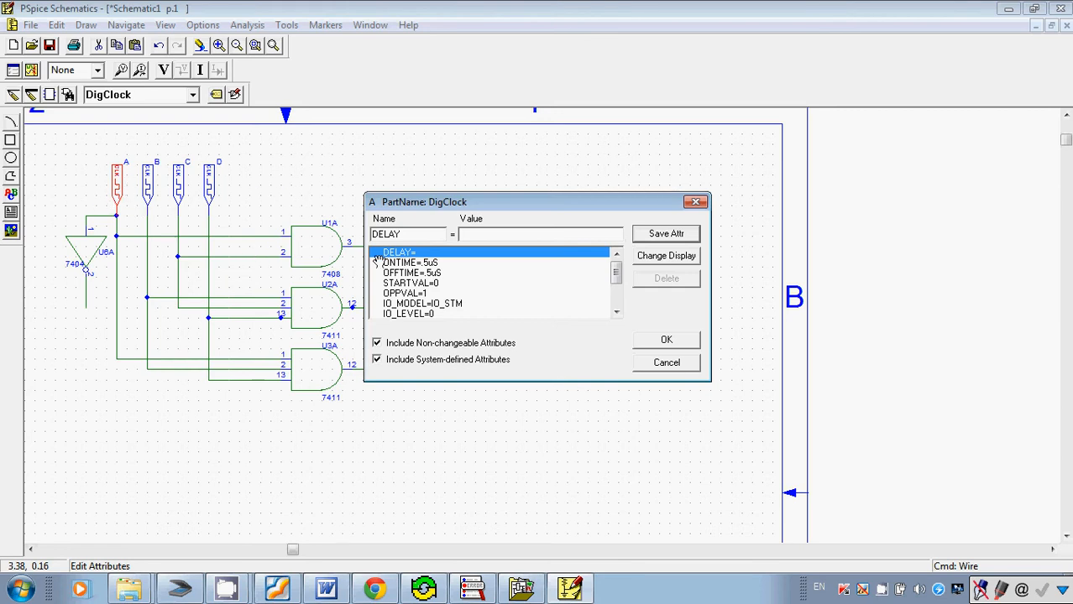
Switch to Foxit Reader and examine how often inputs A to D change across truth table rows 0 to 15.
{"action": "left_click", "coordinate": [279, 589]}
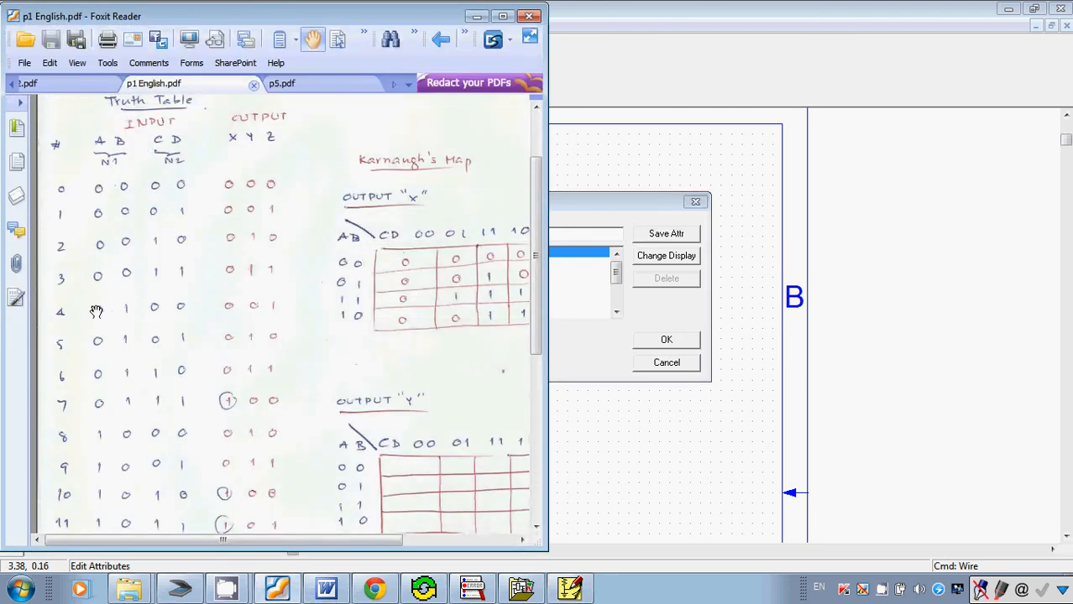
{"action": "scroll", "coordinate": [99, 311], "scroll_direction": "down", "scroll_amount": 4}
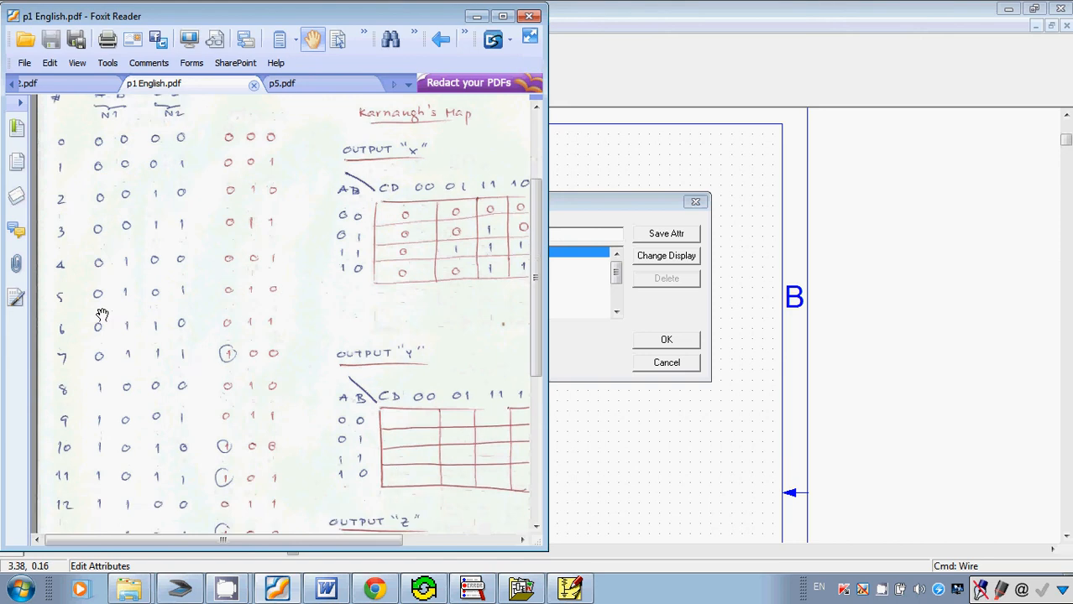
{"action": "scroll", "coordinate": [105, 340], "scroll_direction": "up", "scroll_amount": 3}
{"action": "scroll", "coordinate": [63, 149], "scroll_direction": "up", "scroll_amount": 1}
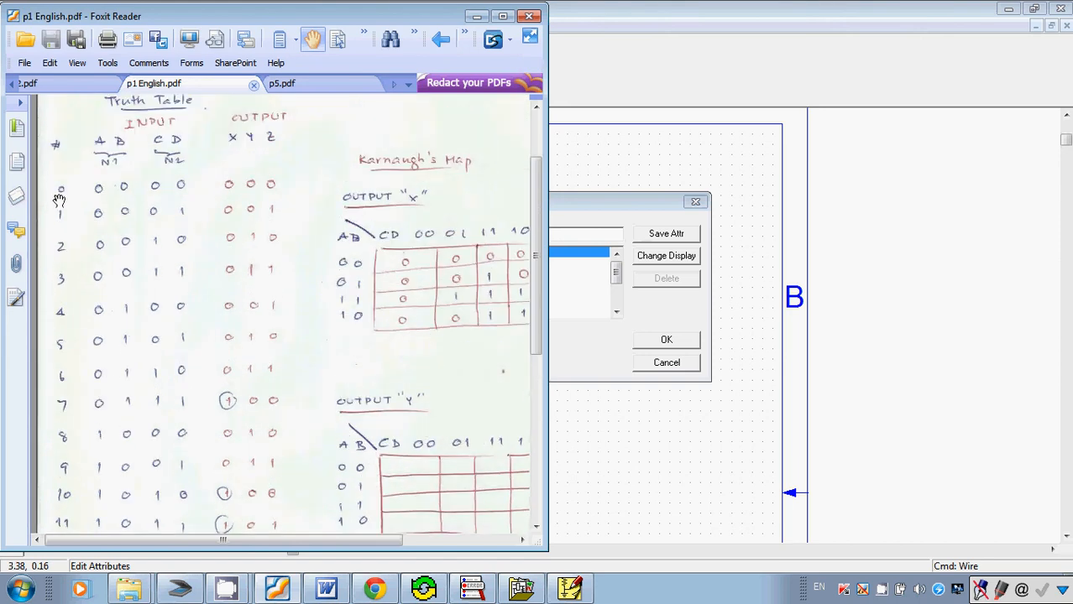
{"action": "scroll", "coordinate": [62, 195], "scroll_direction": "down", "scroll_amount": 5}
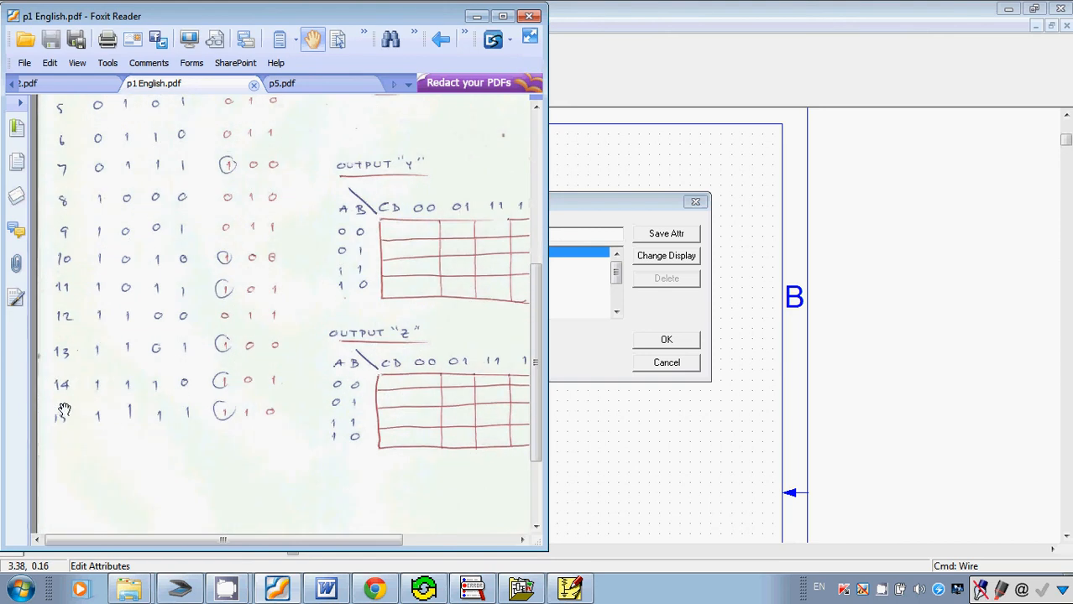
{"action": "scroll", "coordinate": [64, 410], "scroll_direction": "up", "scroll_amount": 1}
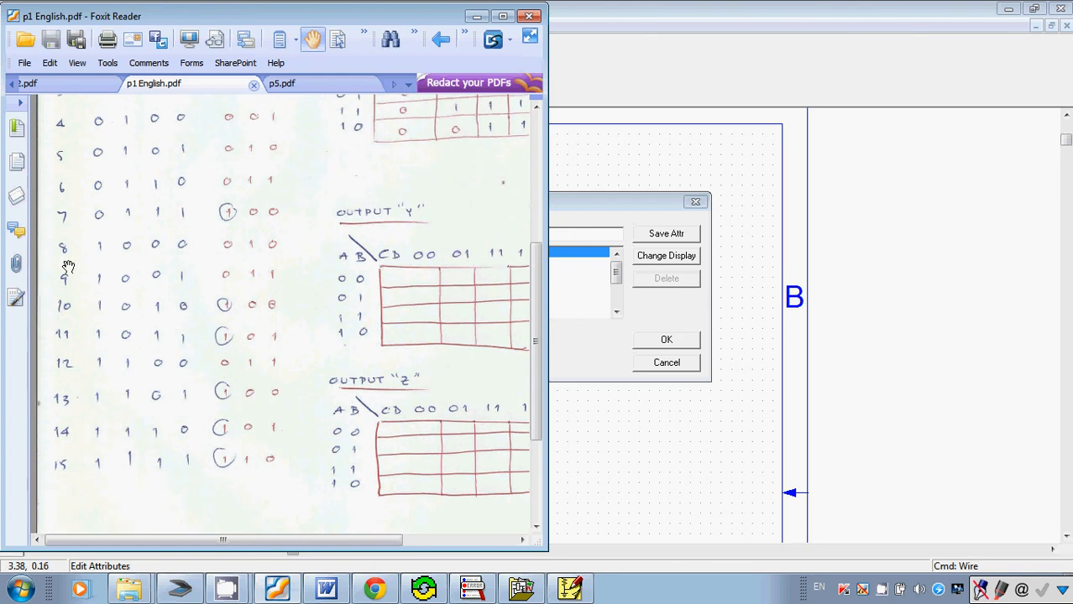
{"action": "scroll", "coordinate": [69, 258], "scroll_direction": "up", "scroll_amount": 1}
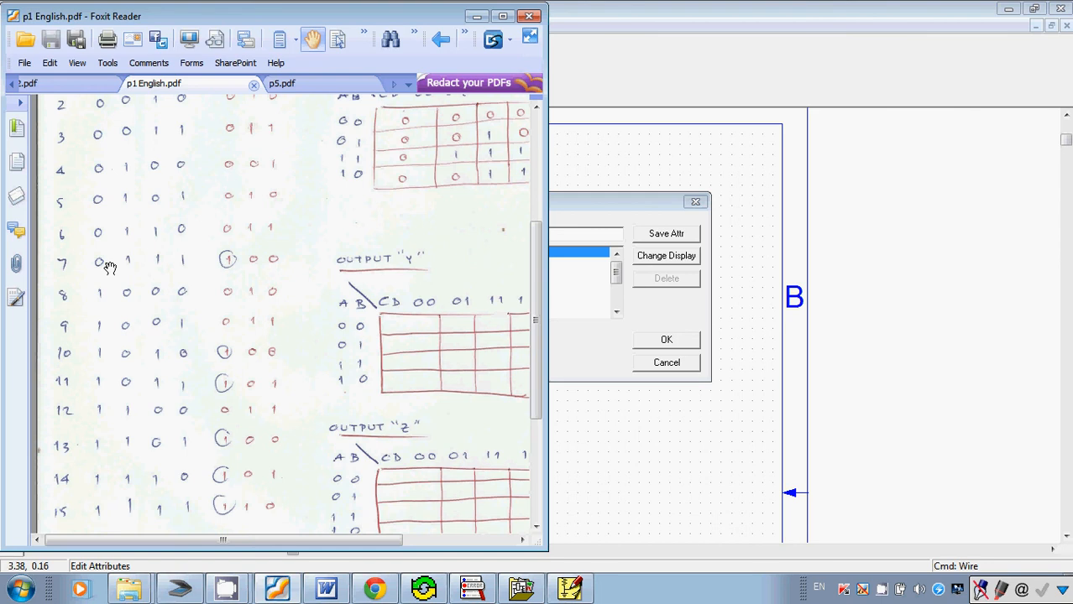
{"action": "scroll", "coordinate": [109, 266], "scroll_direction": "up", "scroll_amount": 3}
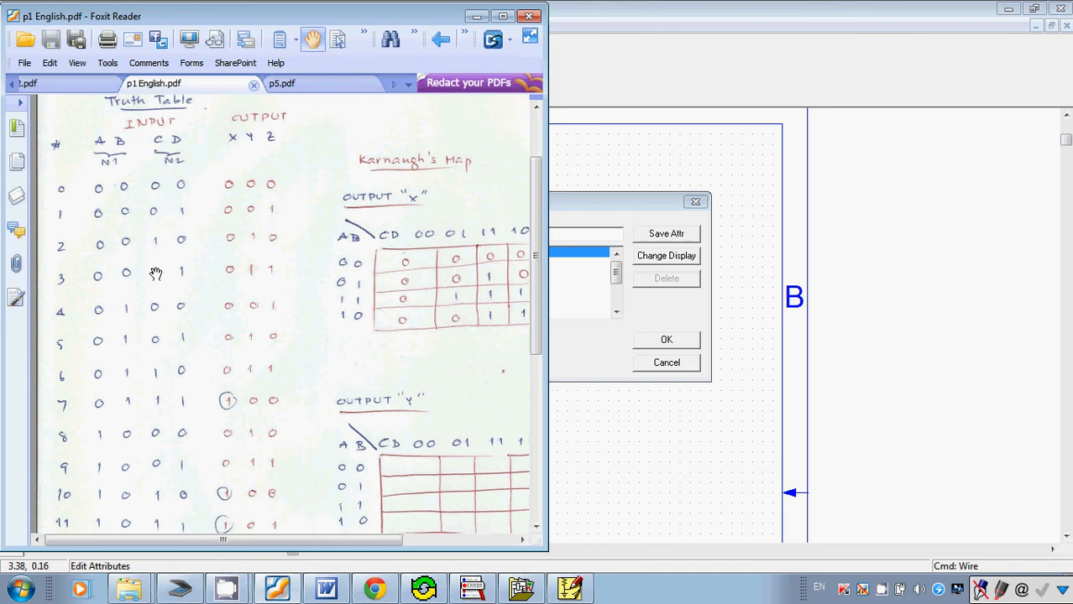
Switch back to PSpice Schematics and set clock A's ONTIME and OFFTIME to 8uS.
{"action": "left_click", "coordinate": [561, 209]}
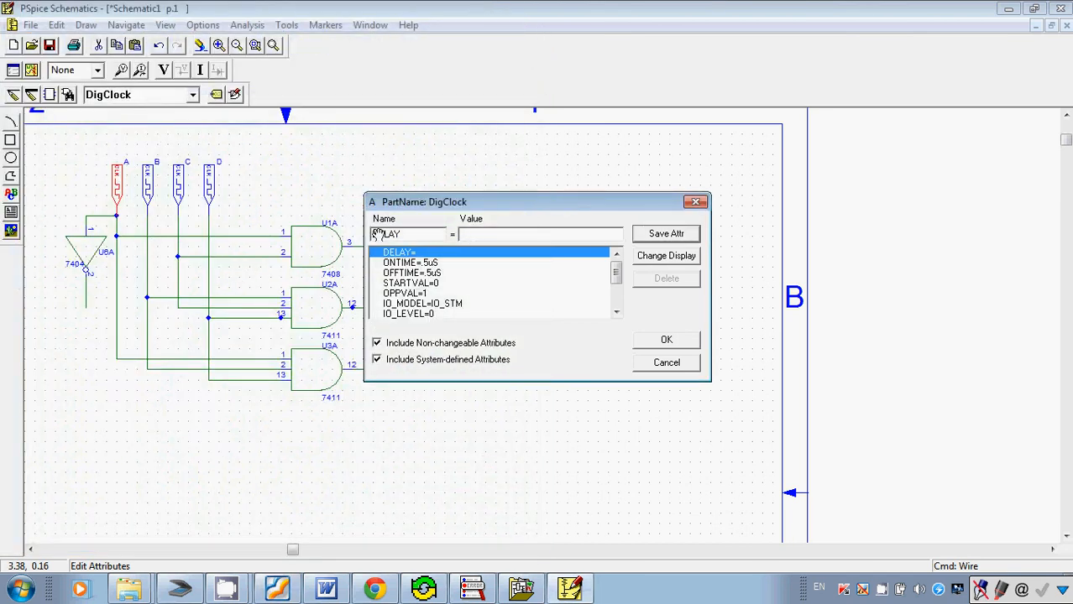
{"action": "left_click", "coordinate": [425, 263]}
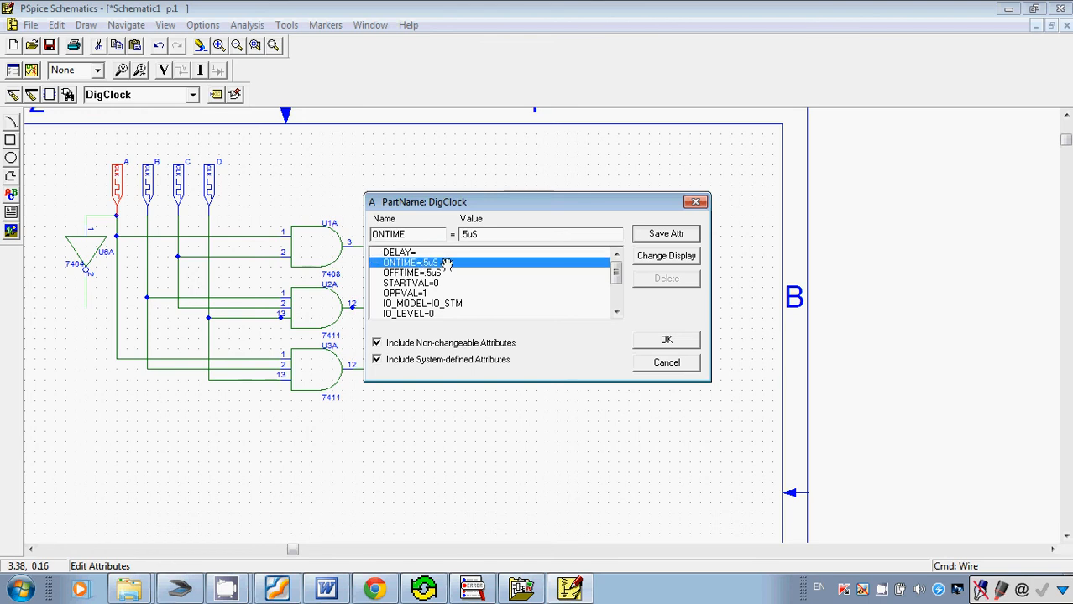
{"action": "left_click_drag", "start_coordinate": [468, 236], "coordinate": [454, 237]}
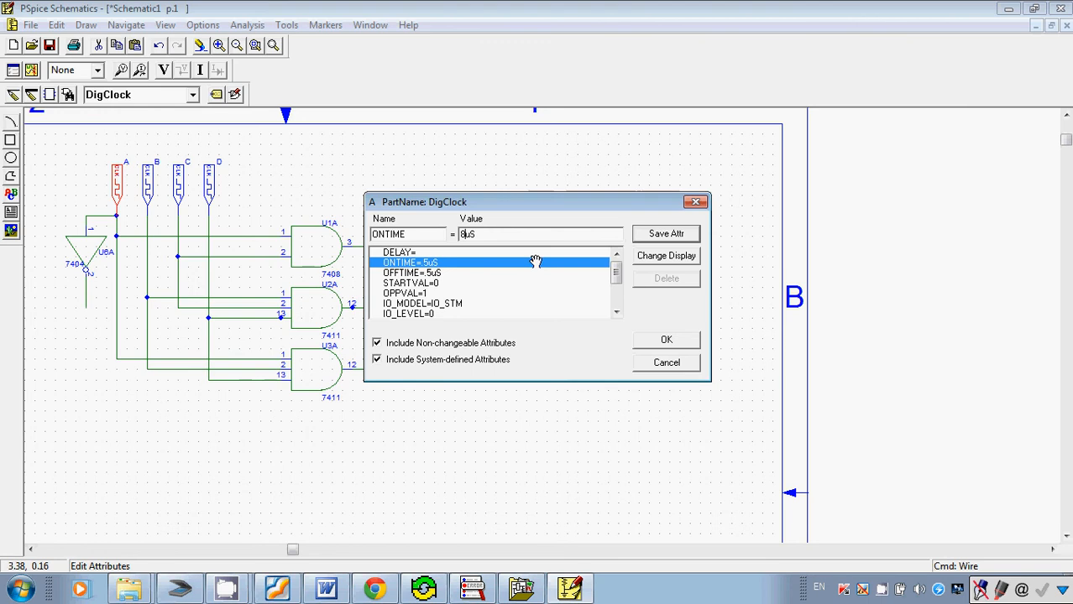
{"action": "left_click", "coordinate": [643, 233]}
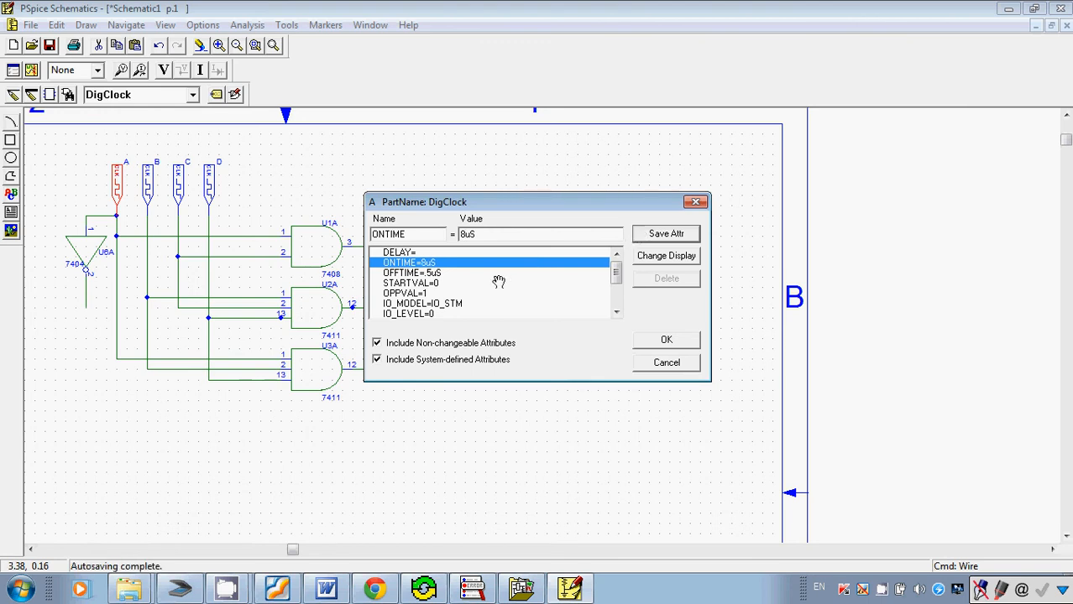
{"action": "left_click", "coordinate": [409, 273]}
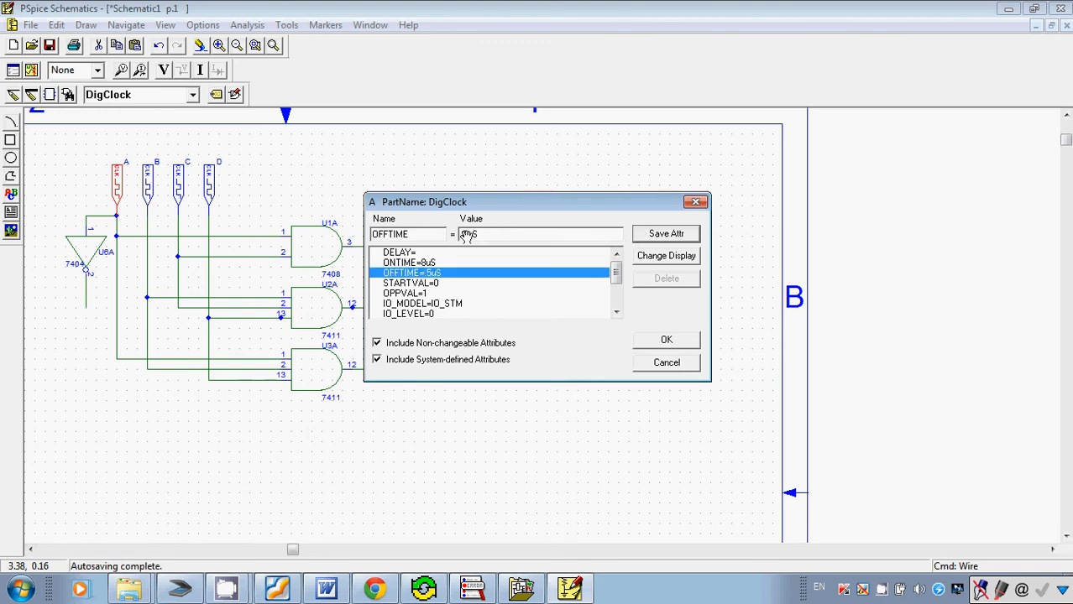
{"action": "left_click_drag", "start_coordinate": [468, 236], "coordinate": [452, 236]}
{"action": "type", "text": "8"}
{"action": "left_click", "coordinate": [659, 236]}
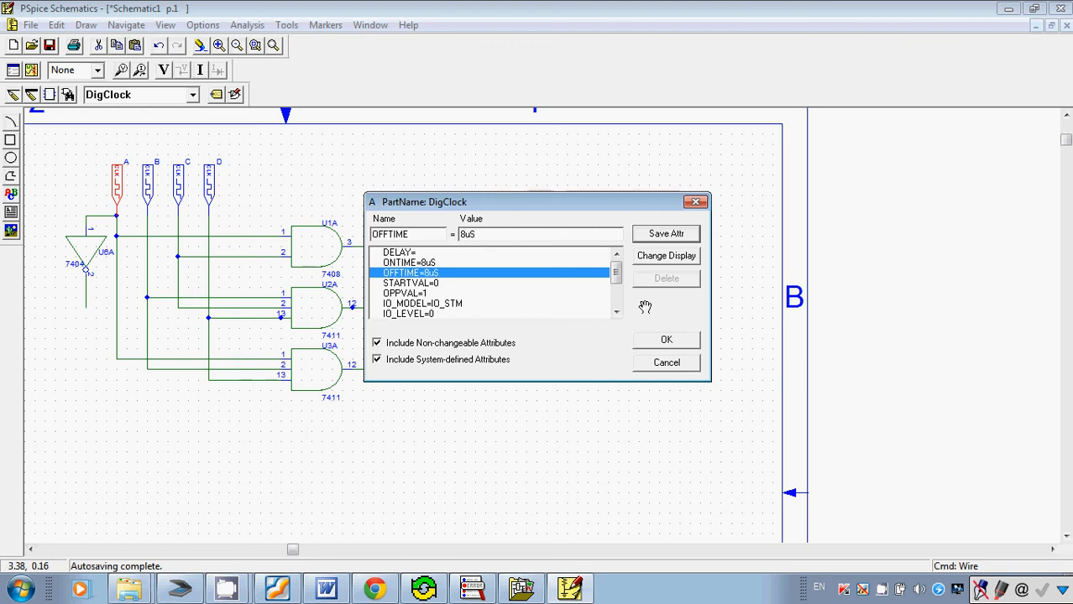
{"action": "left_click", "coordinate": [643, 346]}
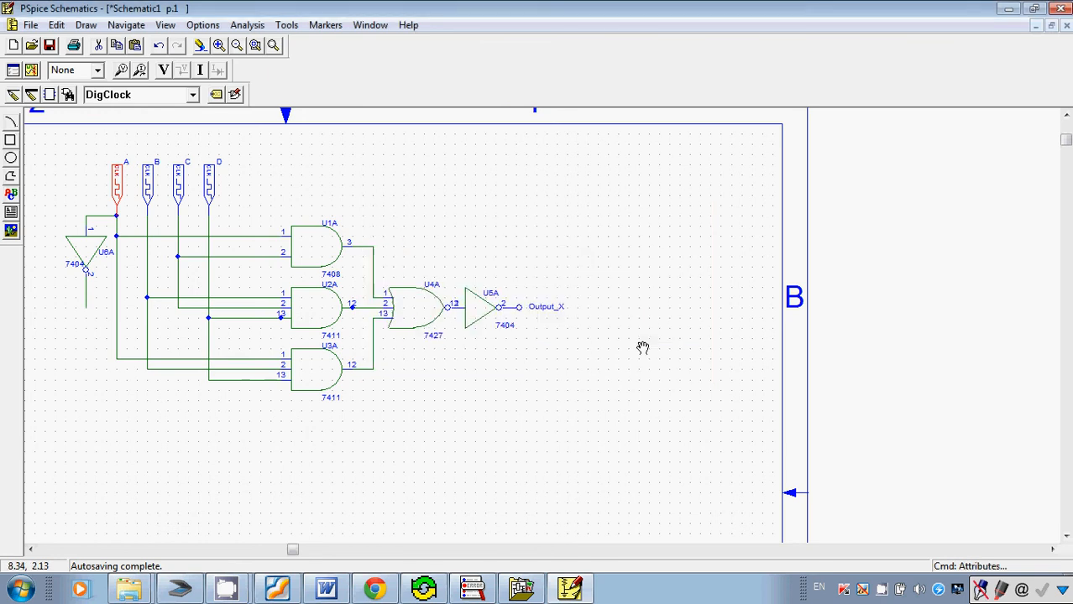
Set clock B's ONTIME and OFFTIME attributes to 4uS.
{"action": "left_click", "coordinate": [147, 187]}
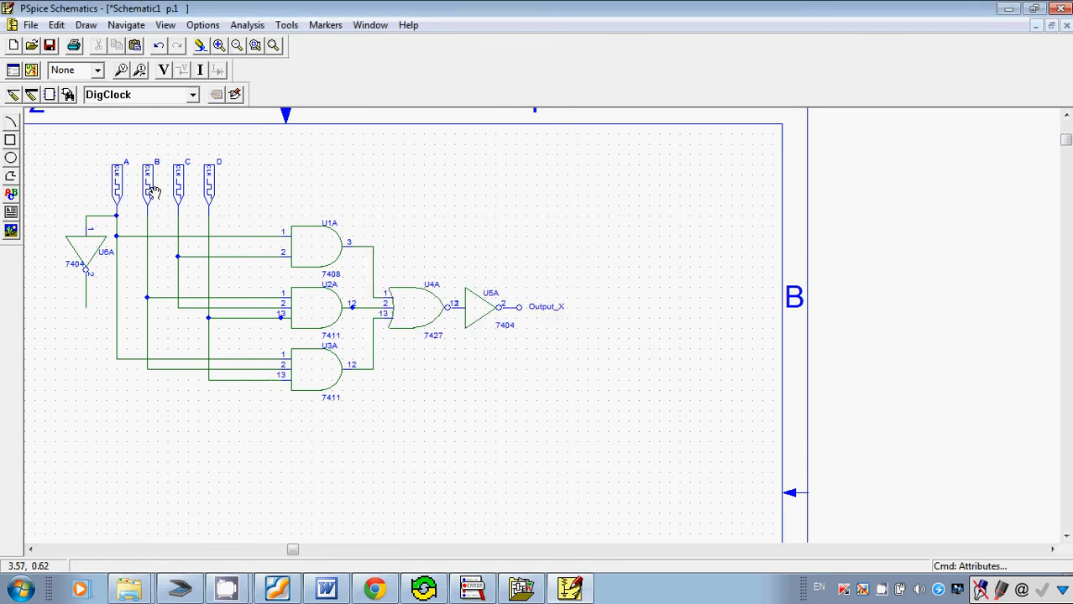
{"action": "left_click", "coordinate": [57, 24]}
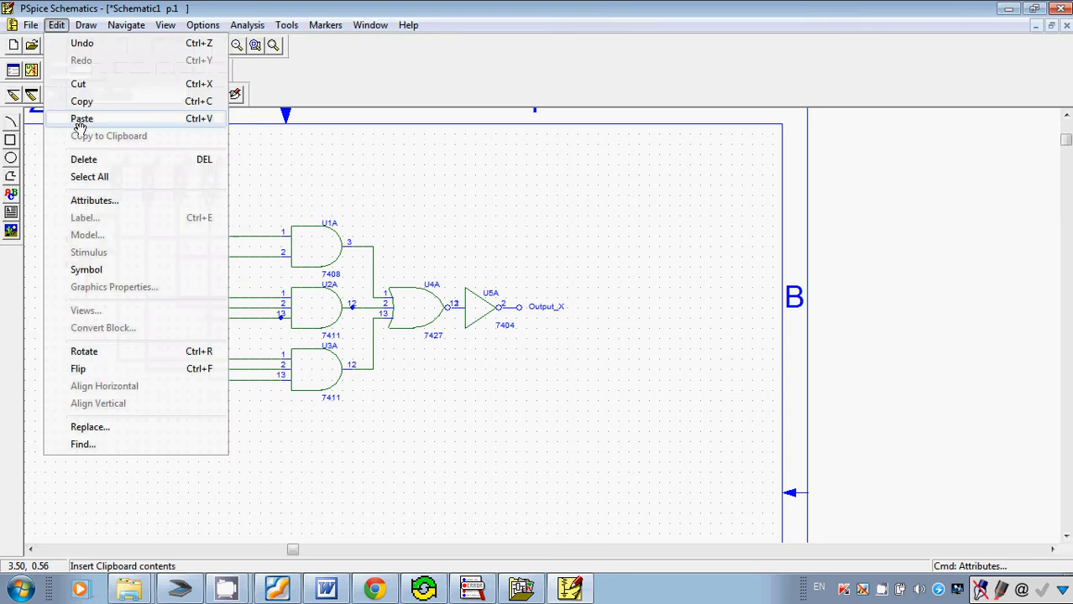
{"action": "left_click", "coordinate": [85, 201]}
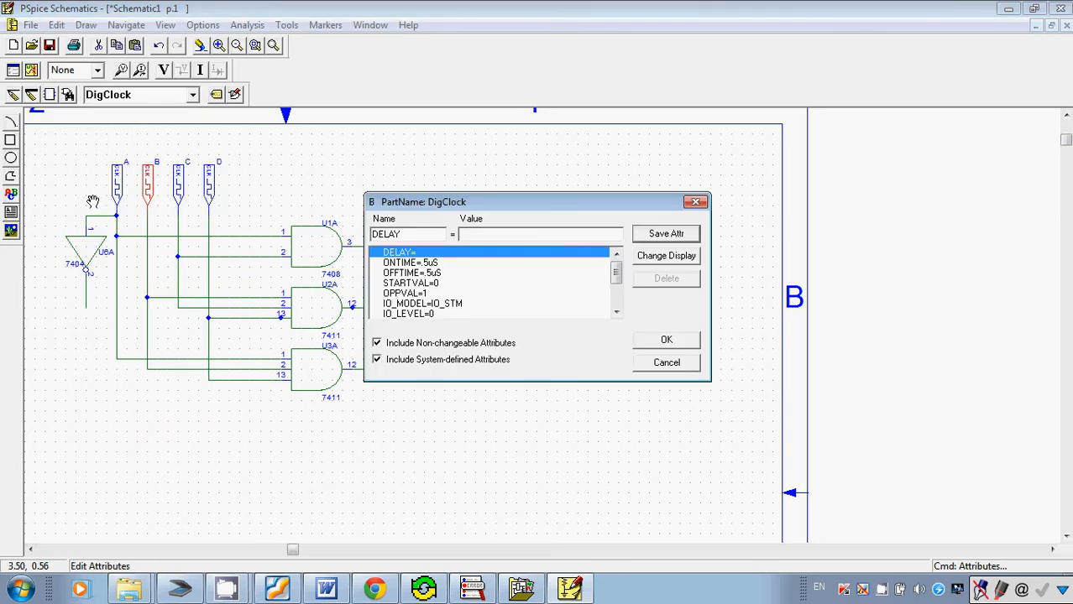
{"action": "left_click", "coordinate": [437, 263]}
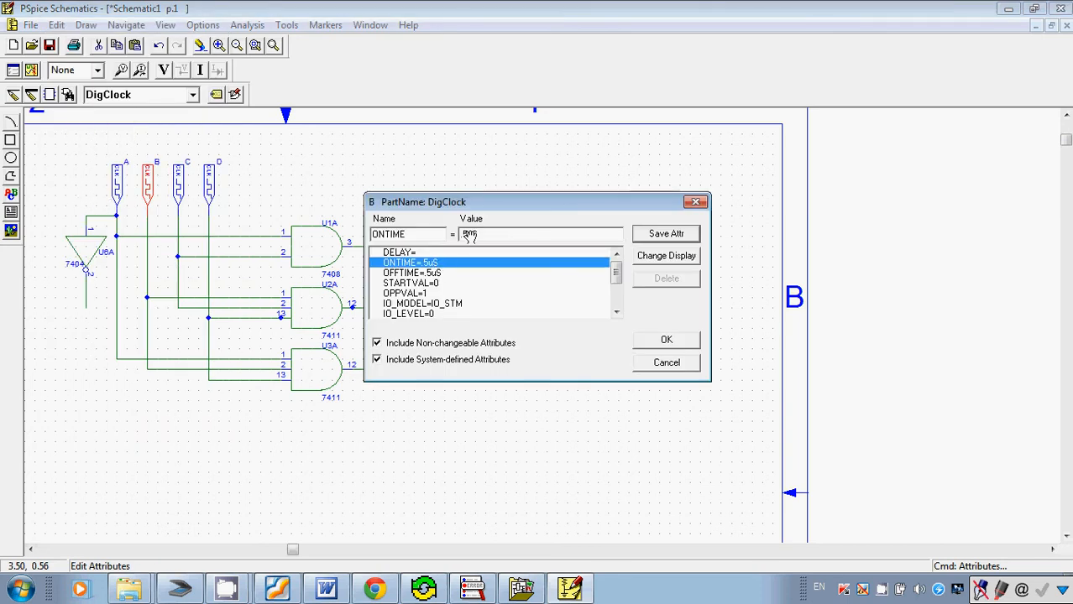
{"action": "left_click_drag", "start_coordinate": [468, 236], "coordinate": [439, 238]}
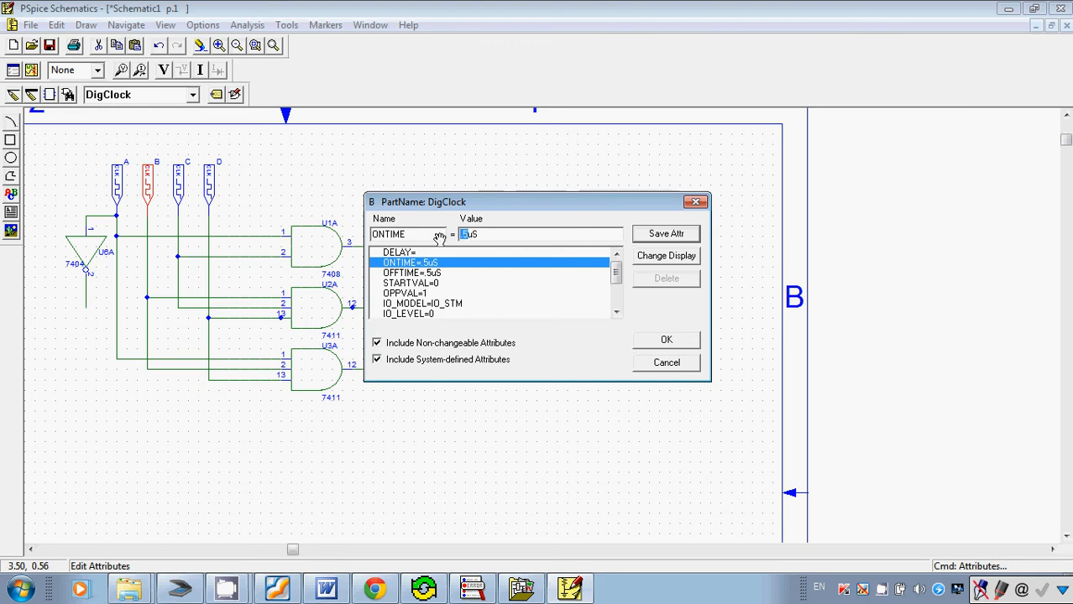
{"action": "type", "text": "4"}
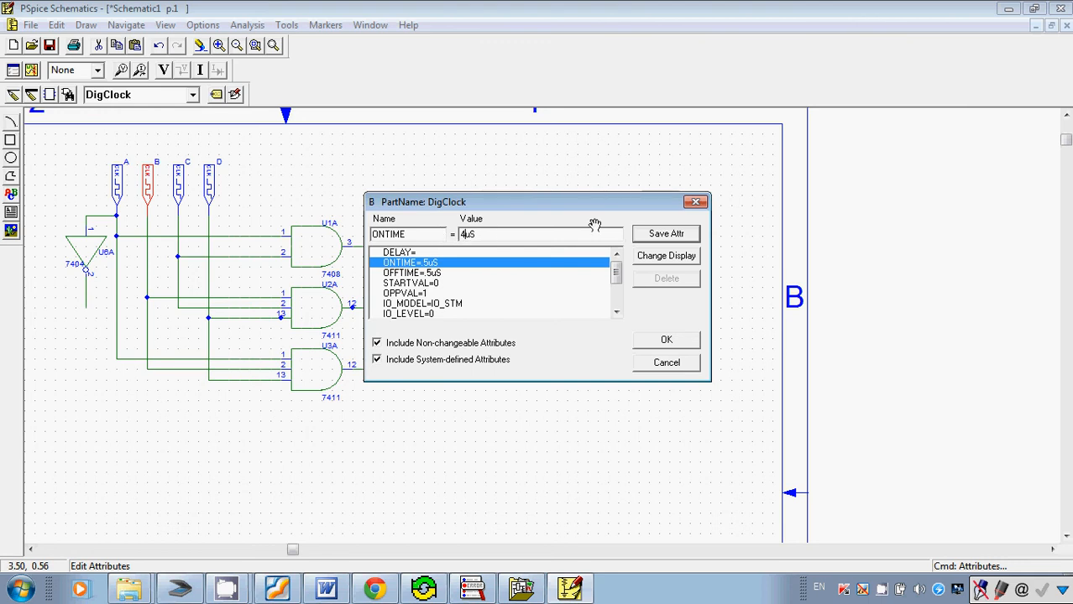
{"action": "left_click", "coordinate": [653, 234]}
{"action": "left_click", "coordinate": [437, 275]}
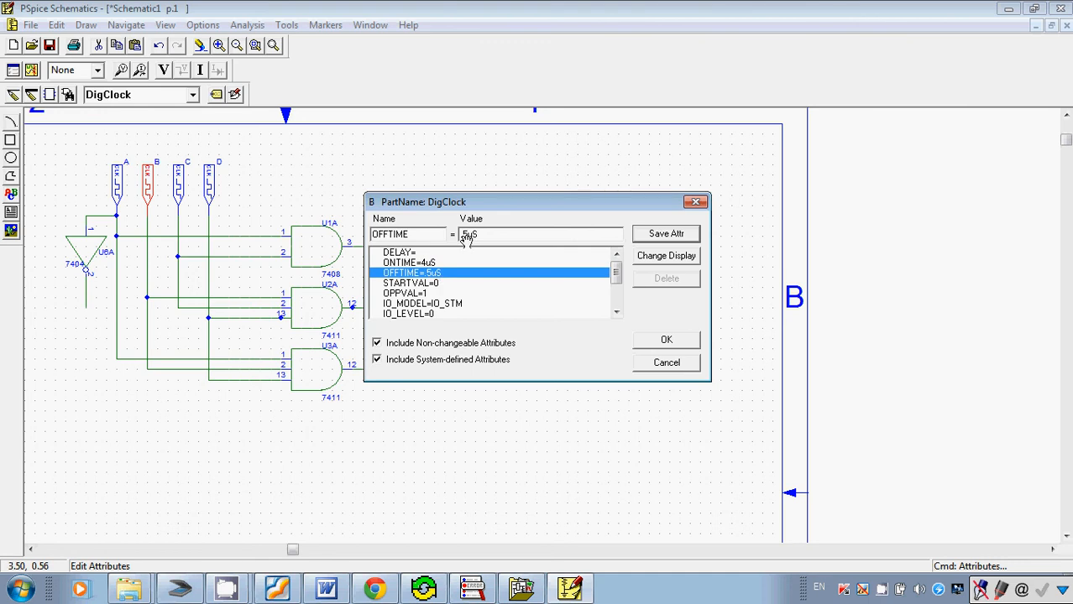
{"action": "left_click_drag", "start_coordinate": [468, 238], "coordinate": [440, 242]}
{"action": "type", "text": "4"}
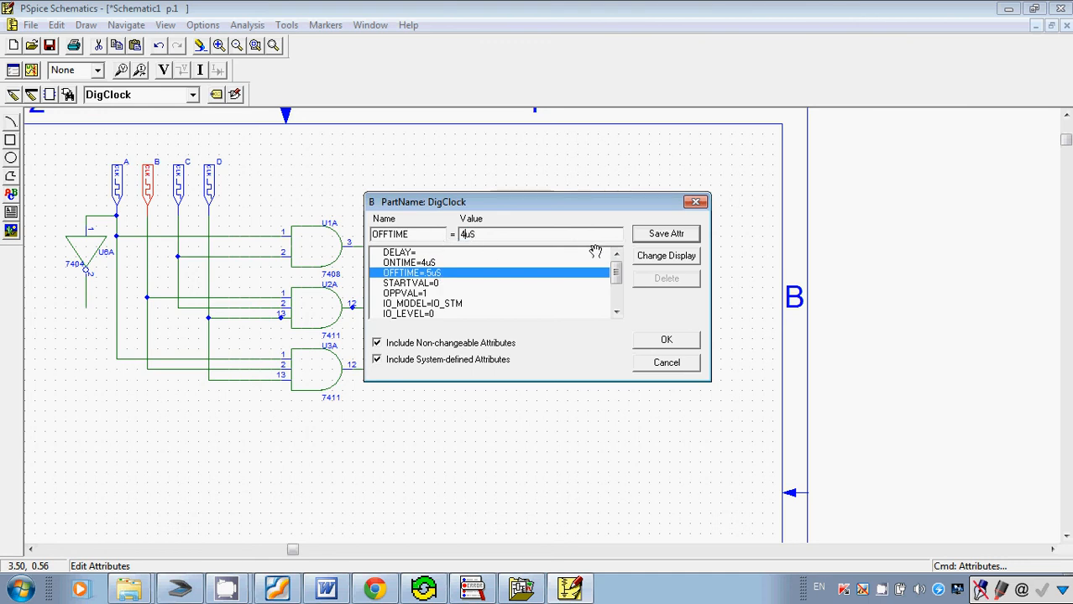
{"action": "left_click", "coordinate": [643, 233]}
{"action": "left_click", "coordinate": [663, 340]}
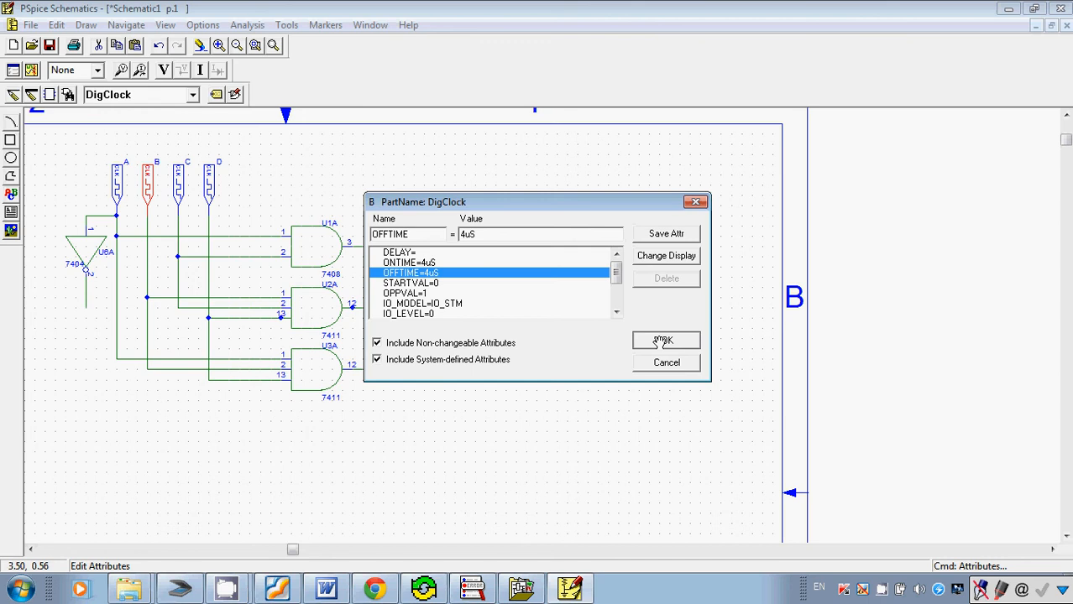
Set clock C's ONTIME and OFFTIME attributes to 2uS.
{"action": "left_click", "coordinate": [177, 183]}
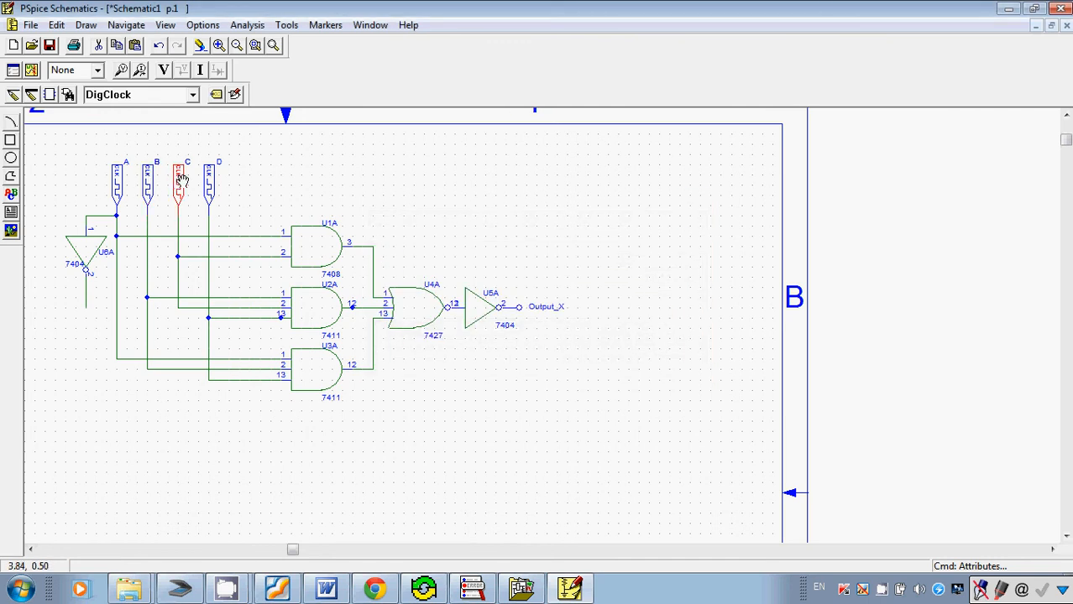
{"action": "left_click", "coordinate": [56, 24]}
{"action": "left_click", "coordinate": [98, 199]}
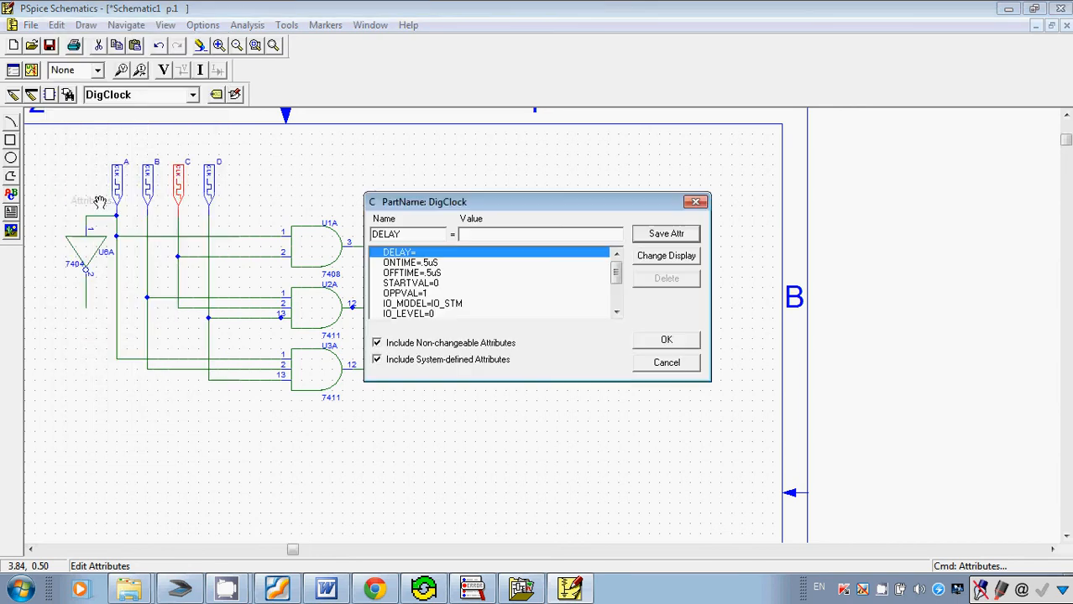
{"action": "left_click", "coordinate": [395, 262]}
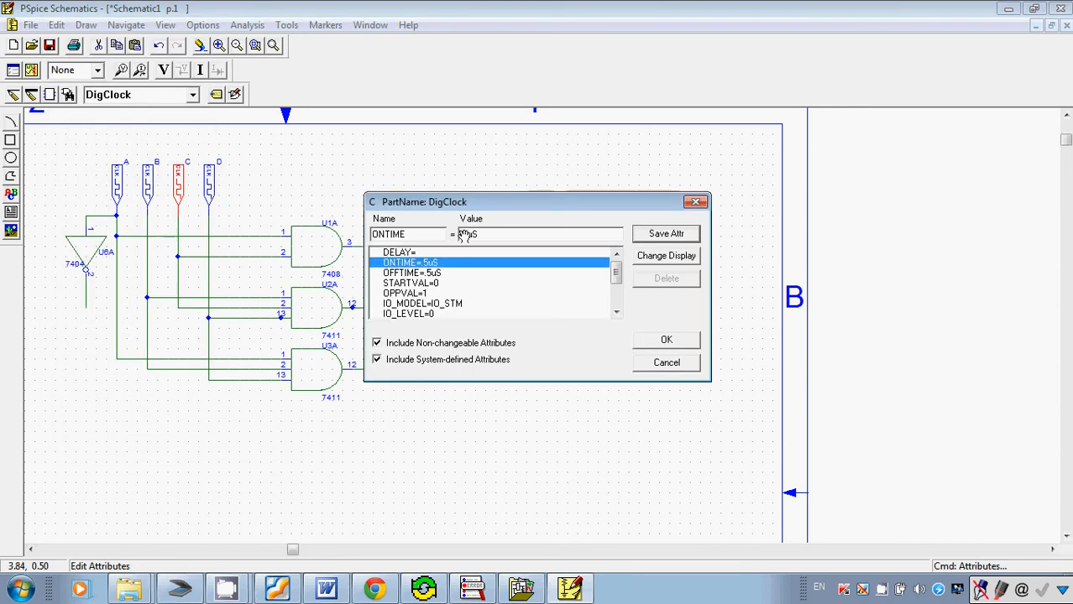
{"action": "double_click", "coordinate": [465, 235]}
{"action": "type", "text": "2uS"}
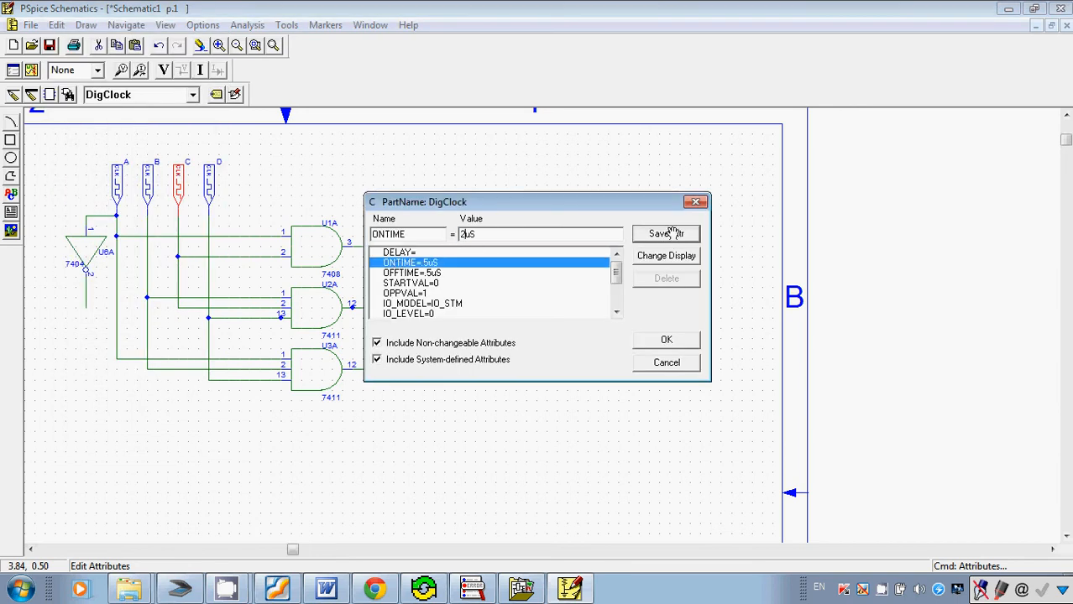
{"action": "left_click", "coordinate": [665, 235]}
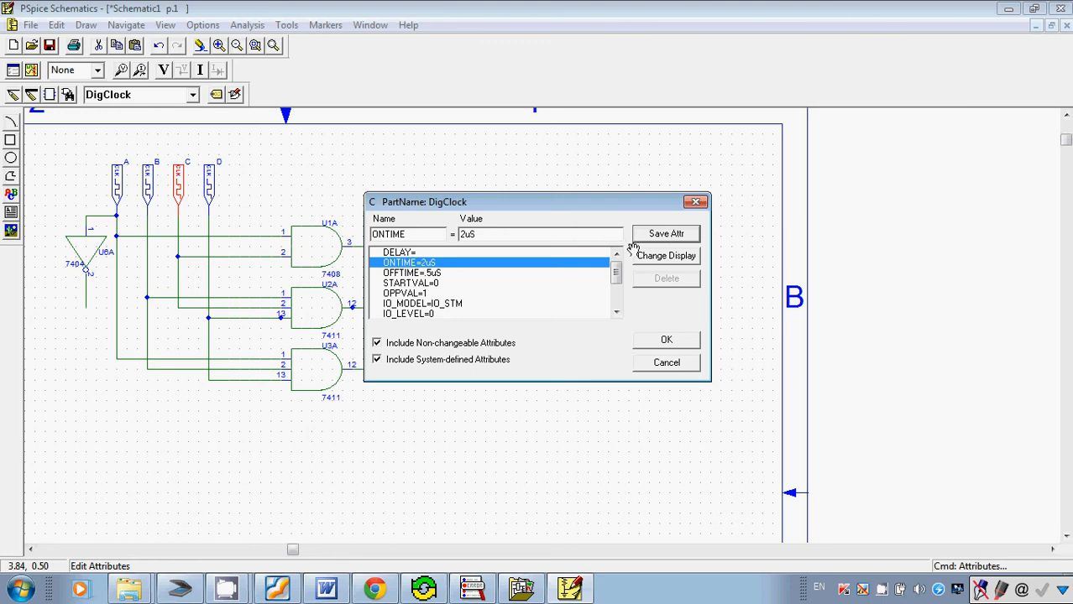
{"action": "left_click", "coordinate": [449, 277]}
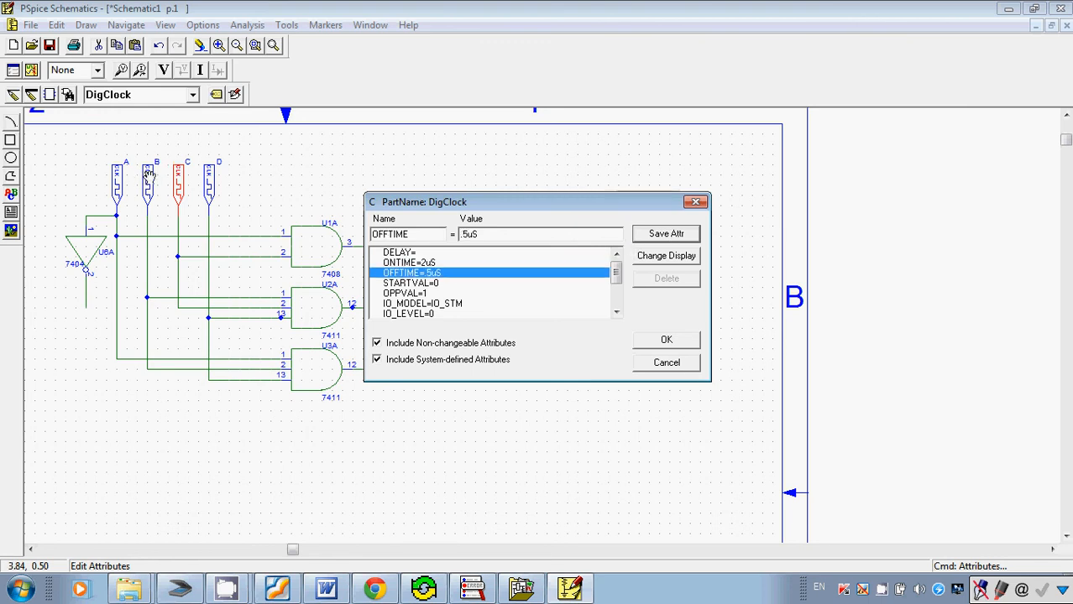
{"action": "left_click_drag", "start_coordinate": [458, 235], "coordinate": [467, 235]}
{"action": "type", "text": "2"}
{"action": "left_click", "coordinate": [641, 235]}
{"action": "left_click", "coordinate": [666, 339]}
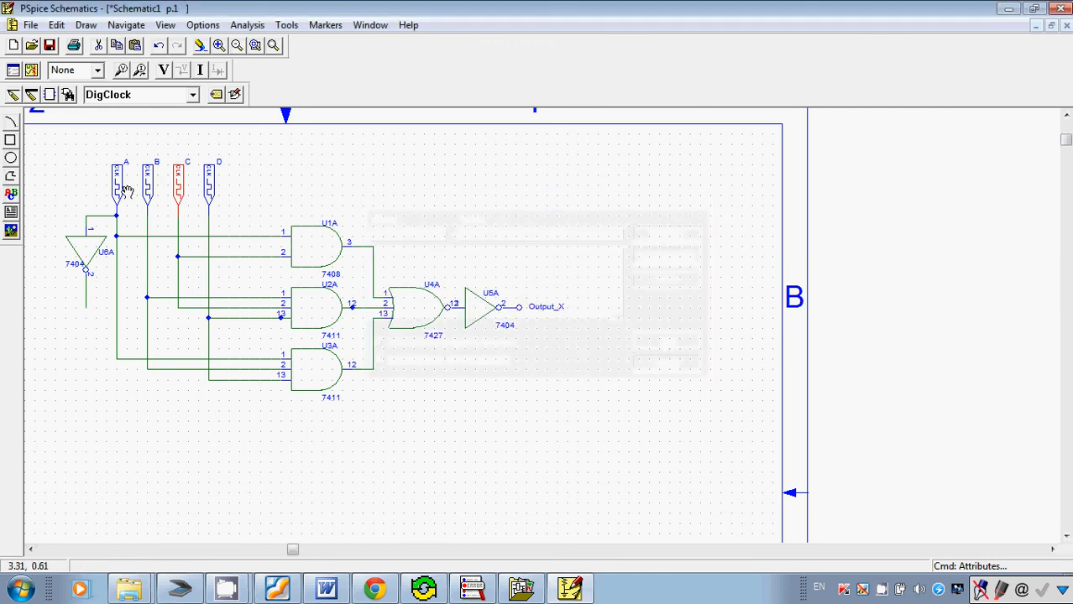
Set clock D's ONTIME and OFFTIME attributes to 1uS.
{"action": "left_click", "coordinate": [210, 177]}
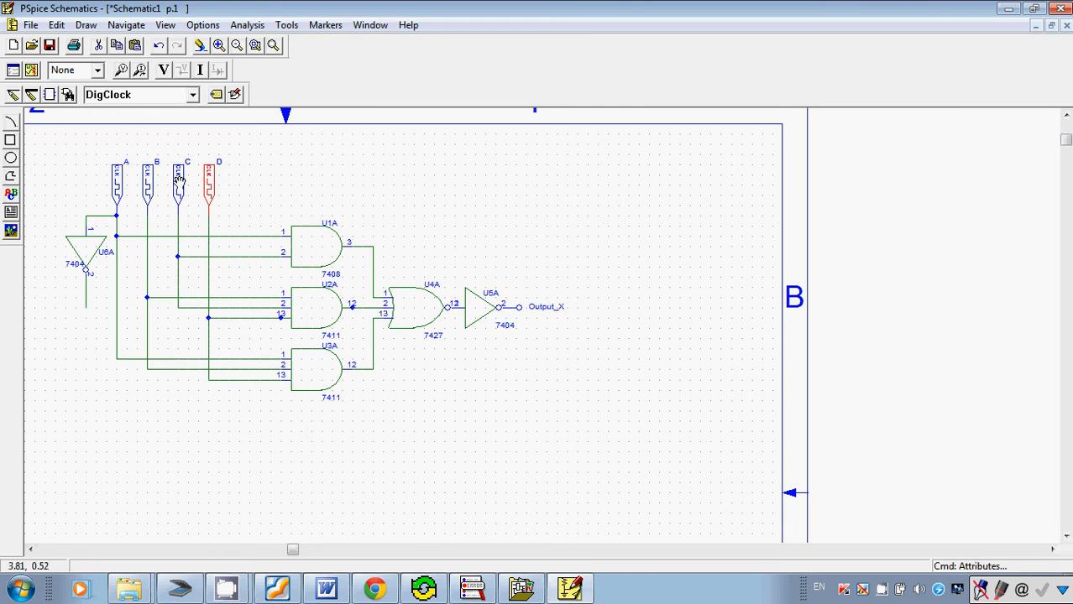
{"action": "left_click", "coordinate": [56, 25]}
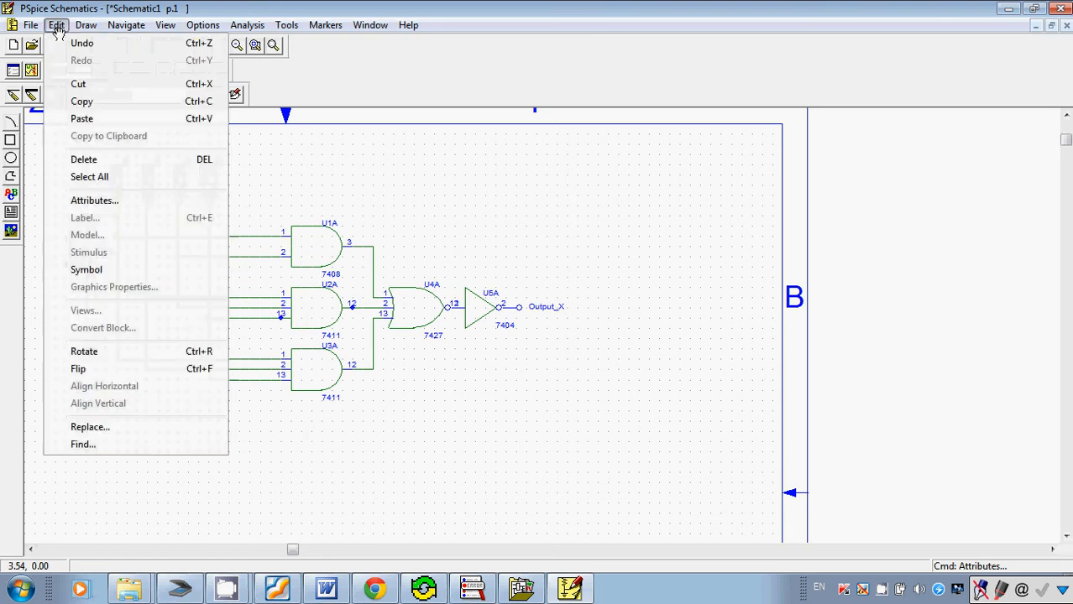
{"action": "left_click", "coordinate": [92, 201]}
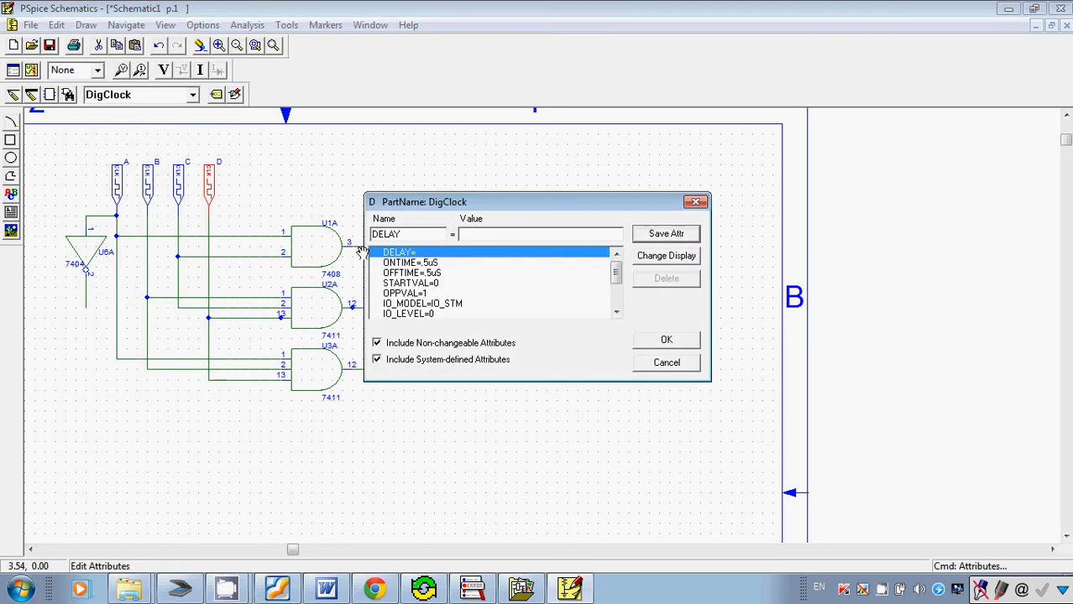
{"action": "left_click", "coordinate": [404, 263]}
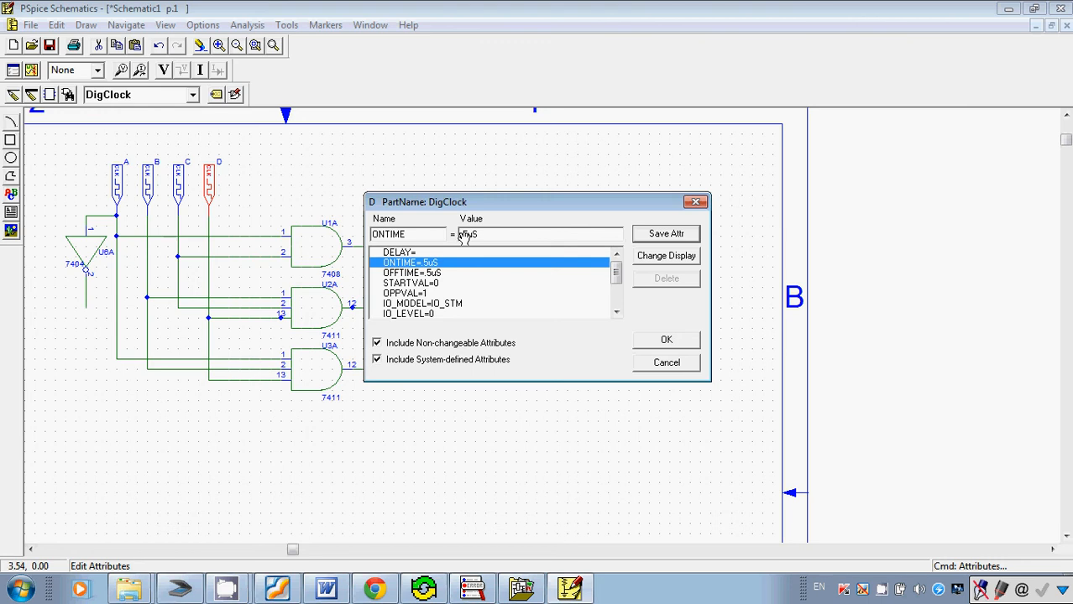
{"action": "left_click_drag", "start_coordinate": [468, 236], "coordinate": [439, 241]}
{"action": "type", "text": "2"}
{"action": "key", "text": "BackSpace"}
{"action": "type", "text": "1"}
{"action": "left_click", "coordinate": [678, 234]}
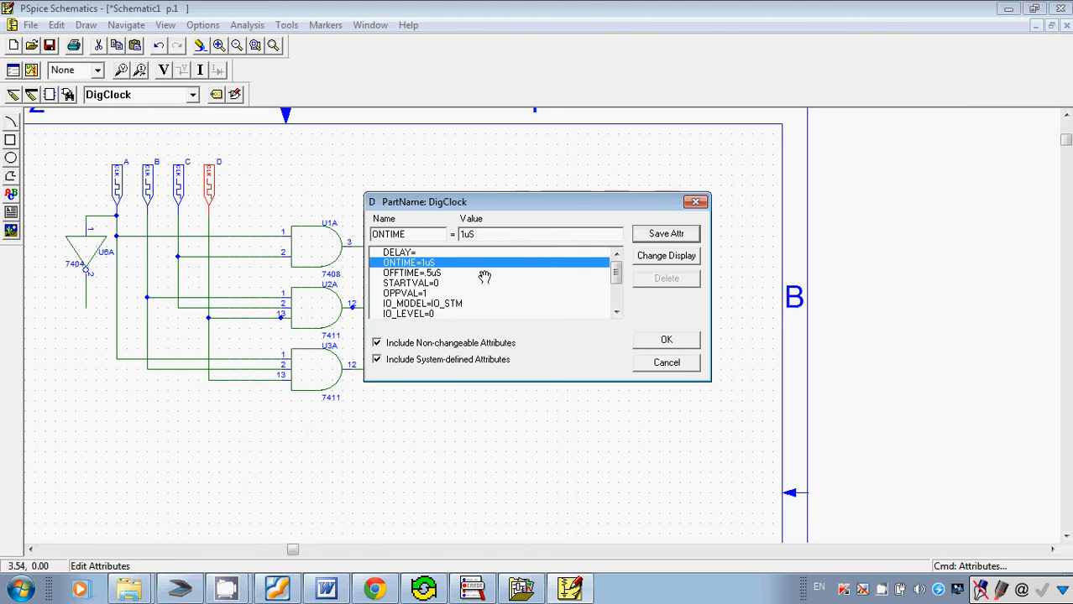
{"action": "left_click", "coordinate": [438, 276]}
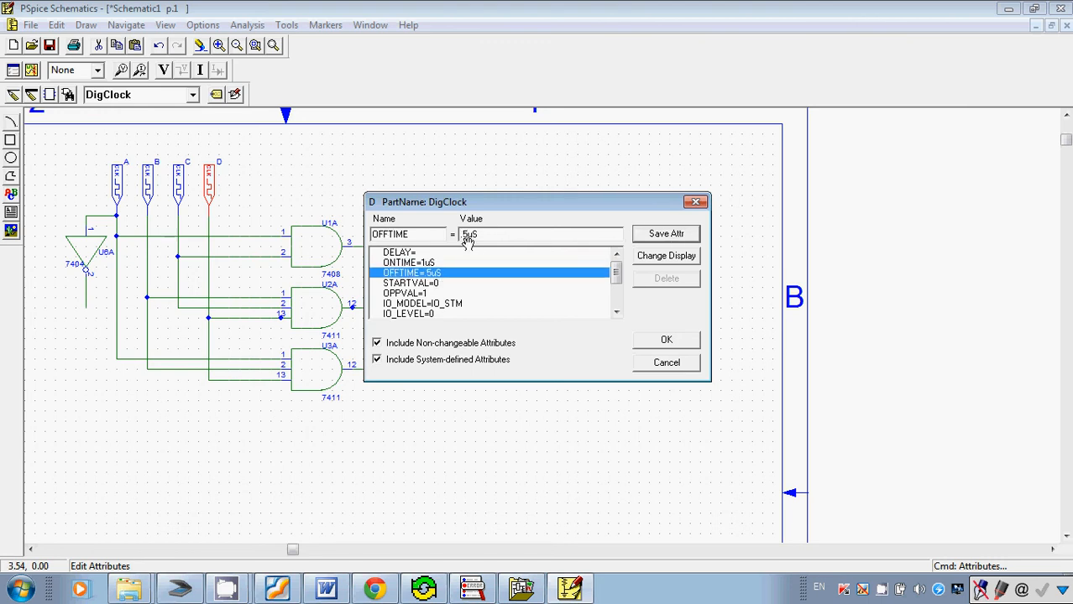
{"action": "left_click_drag", "start_coordinate": [468, 236], "coordinate": [454, 241]}
{"action": "type", "text": "1"}
{"action": "left_click", "coordinate": [678, 234]}
{"action": "left_click", "coordinate": [663, 340]}
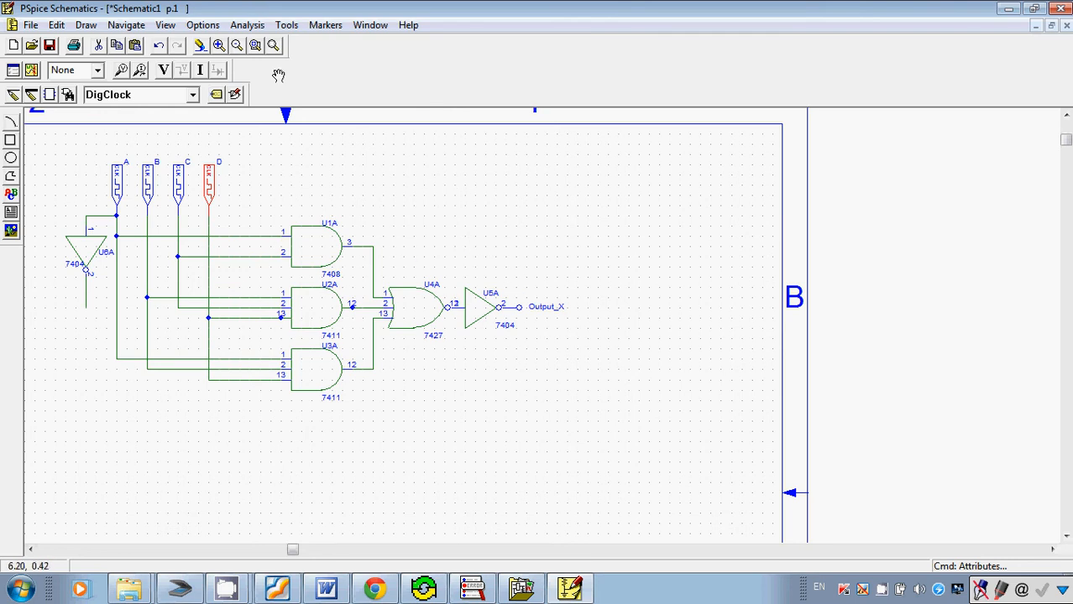
Enable the transient analysis and set its final time to 32us, checking the truth table rows in Foxit Reader for the required duration.
{"action": "left_click", "coordinate": [252, 26]}
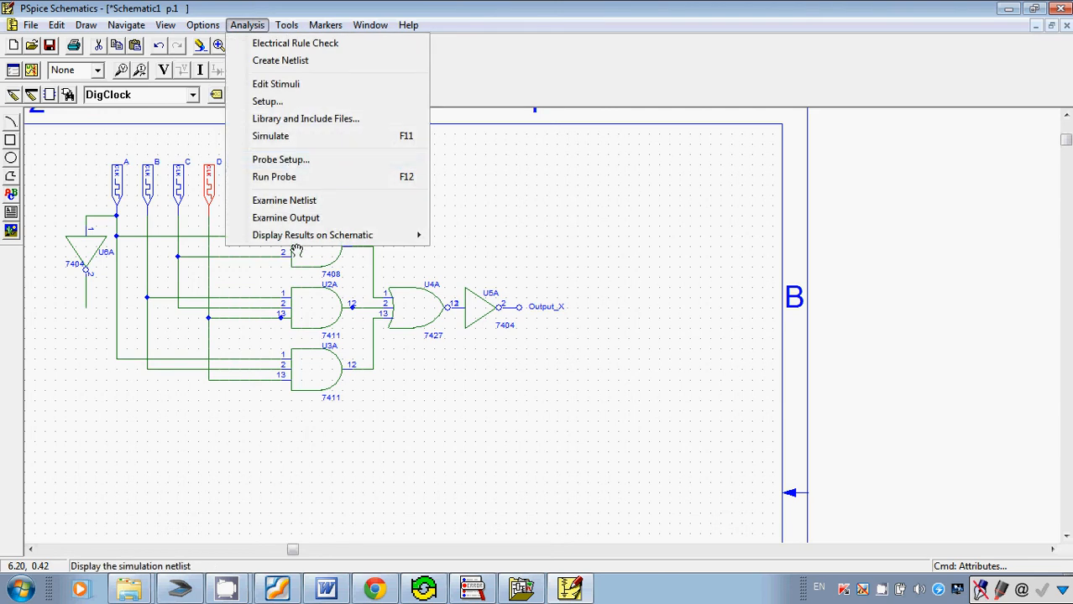
{"action": "left_click", "coordinate": [266, 102]}
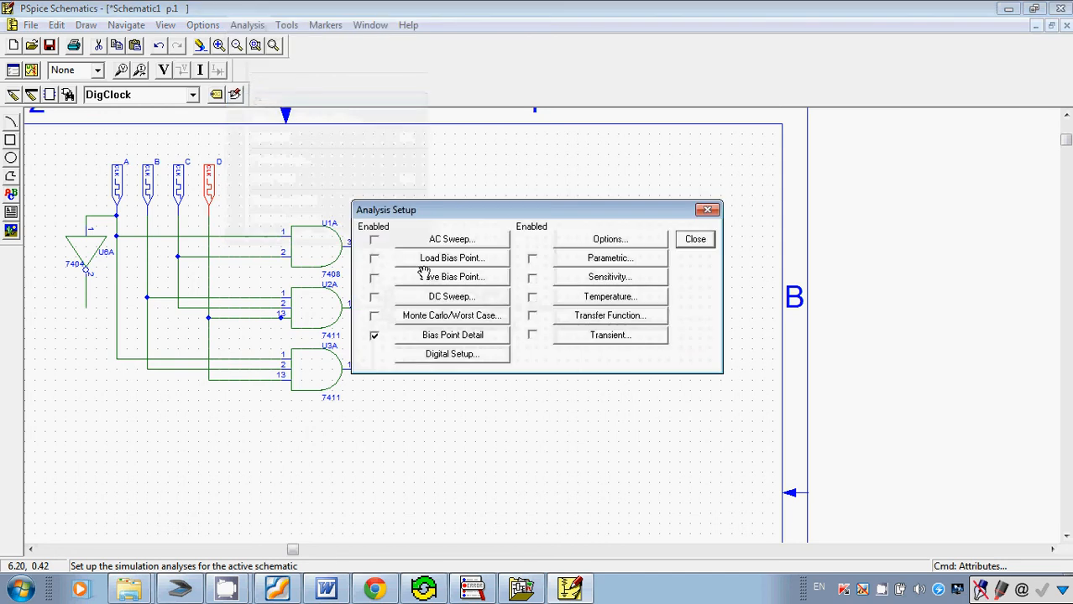
{"action": "left_click", "coordinate": [530, 335]}
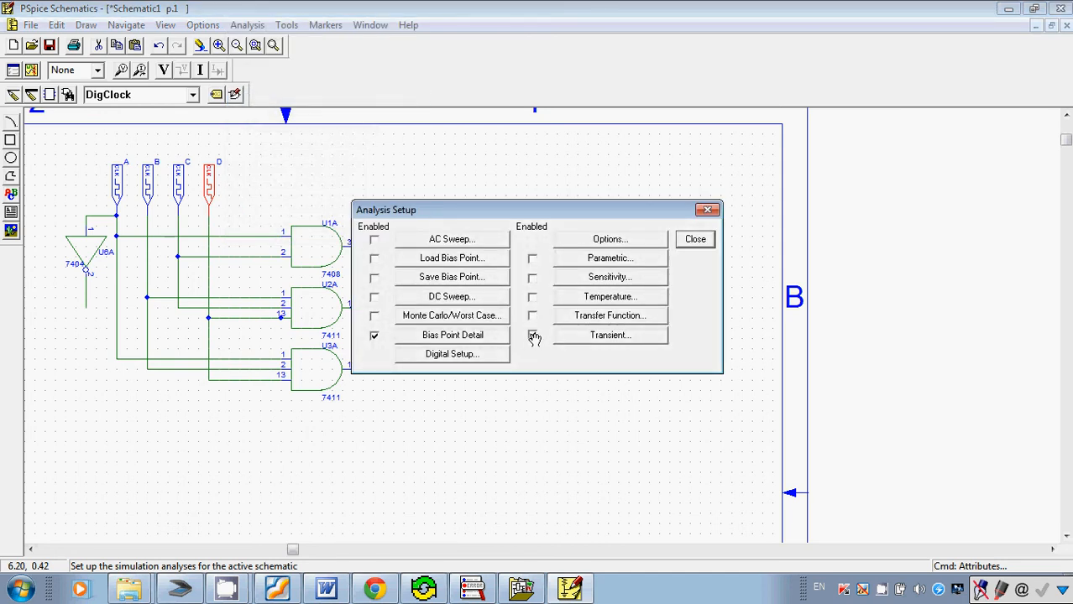
{"action": "left_click", "coordinate": [611, 336]}
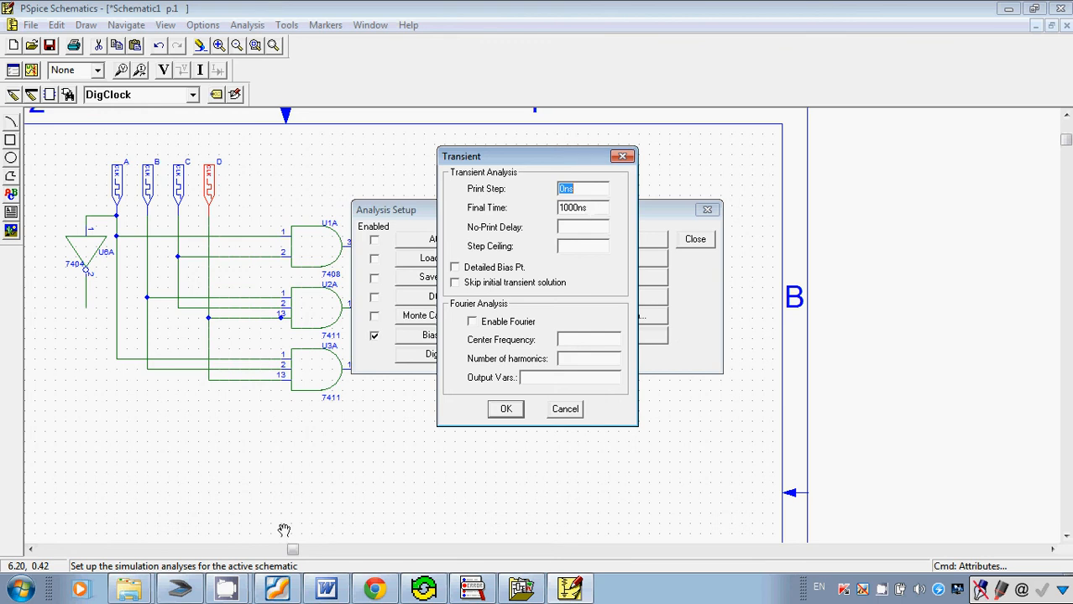
{"action": "left_click", "coordinate": [278, 587]}
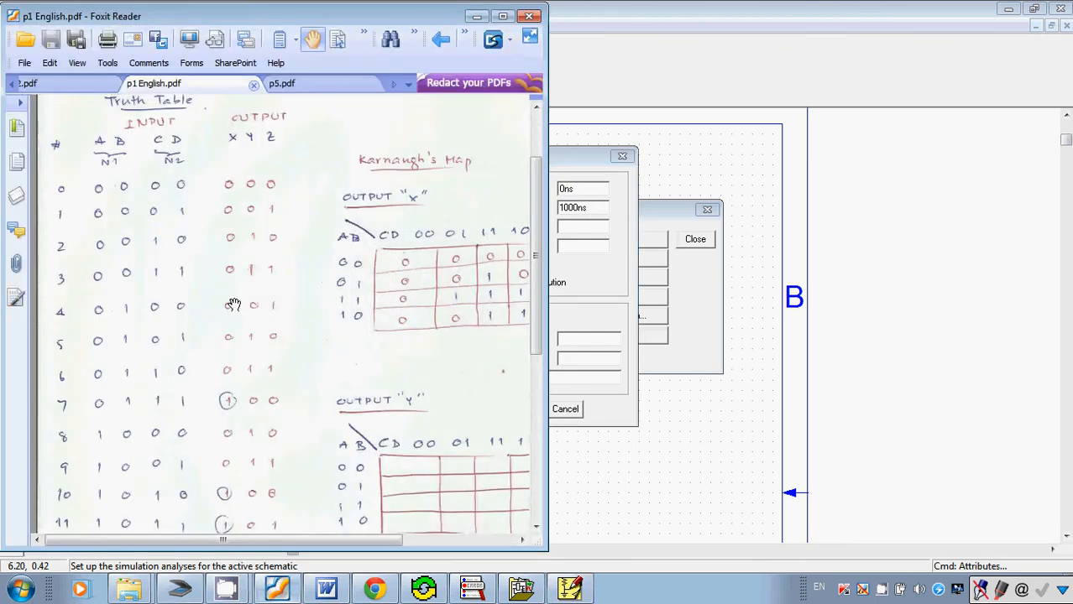
{"action": "scroll", "coordinate": [249, 282], "scroll_direction": "down", "scroll_amount": 4}
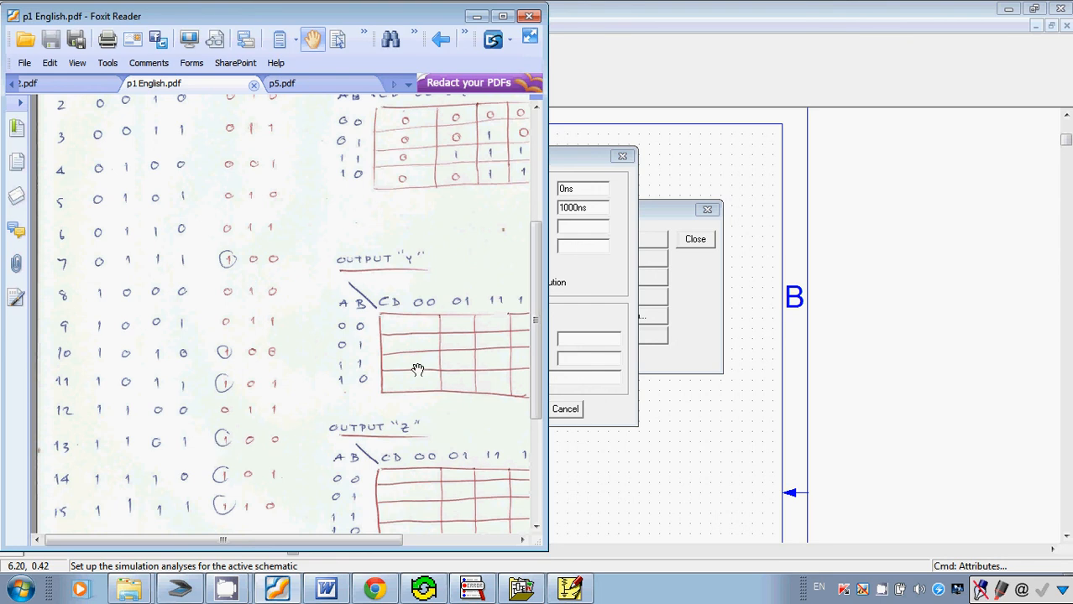
{"action": "left_click", "coordinate": [565, 161]}
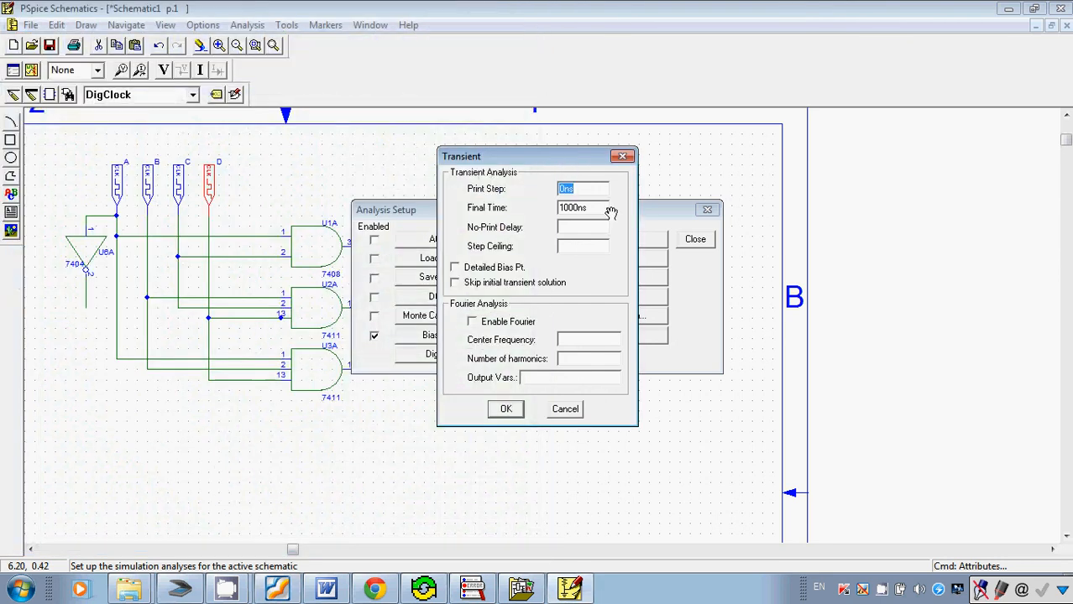
{"action": "left_click_drag", "start_coordinate": [588, 210], "coordinate": [484, 211]}
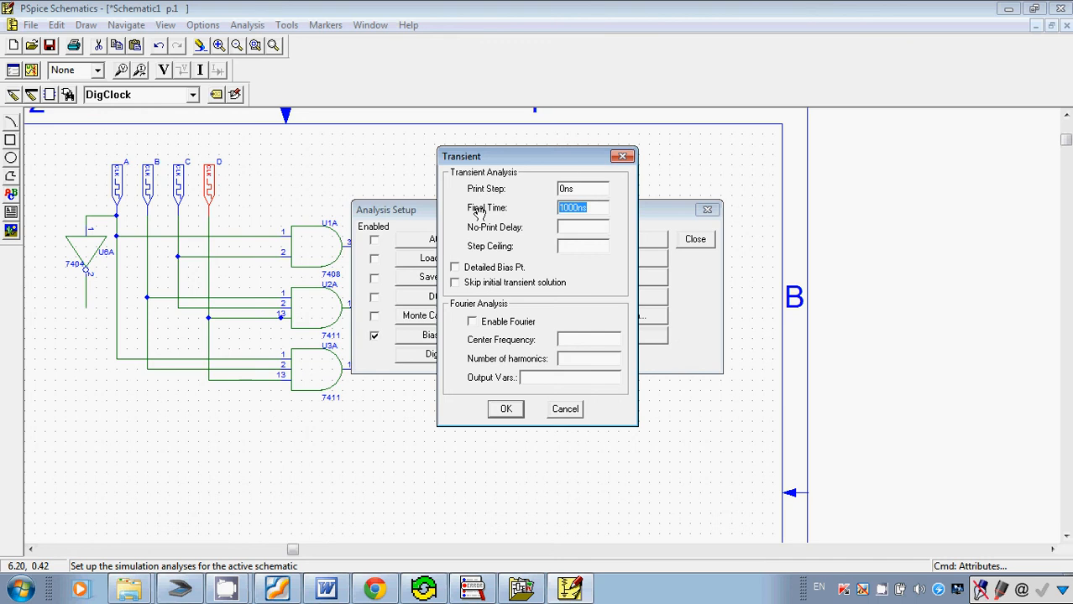
{"action": "type", "text": "32u"}
{"action": "left_click", "coordinate": [505, 413]}
{"action": "left_click", "coordinate": [697, 240]}
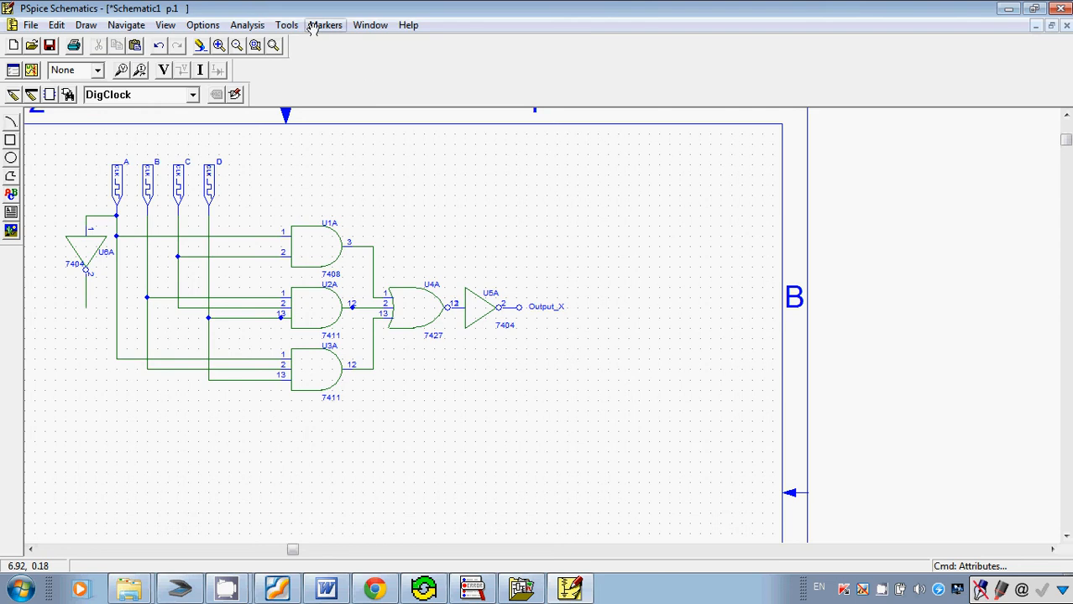
Simulate the circuit, saving the schematic as "adder english" in the Digital folder.
{"action": "left_click", "coordinate": [248, 25]}
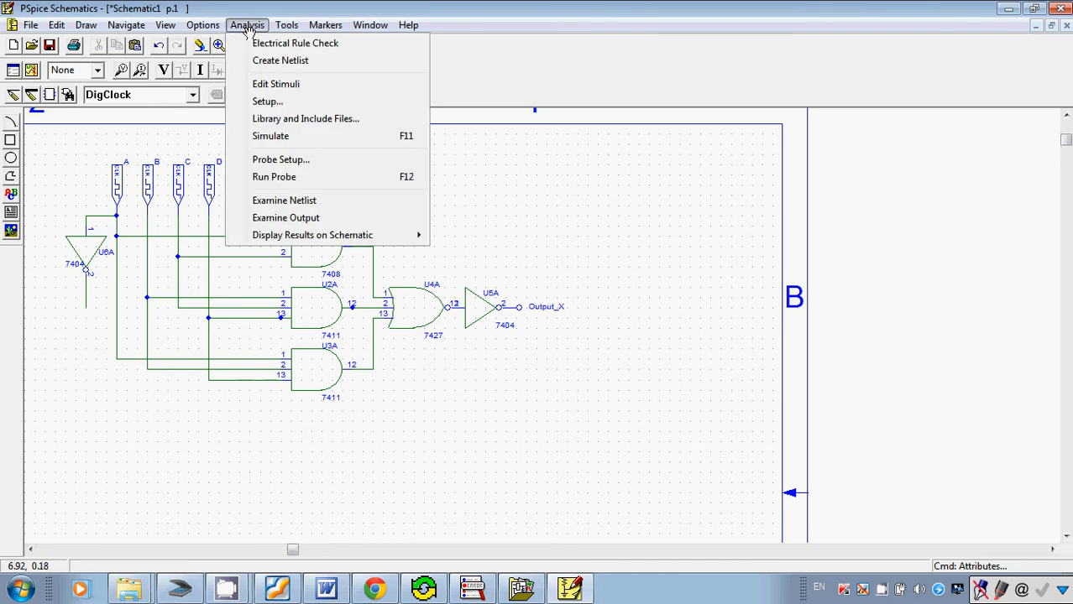
{"action": "left_click", "coordinate": [286, 139]}
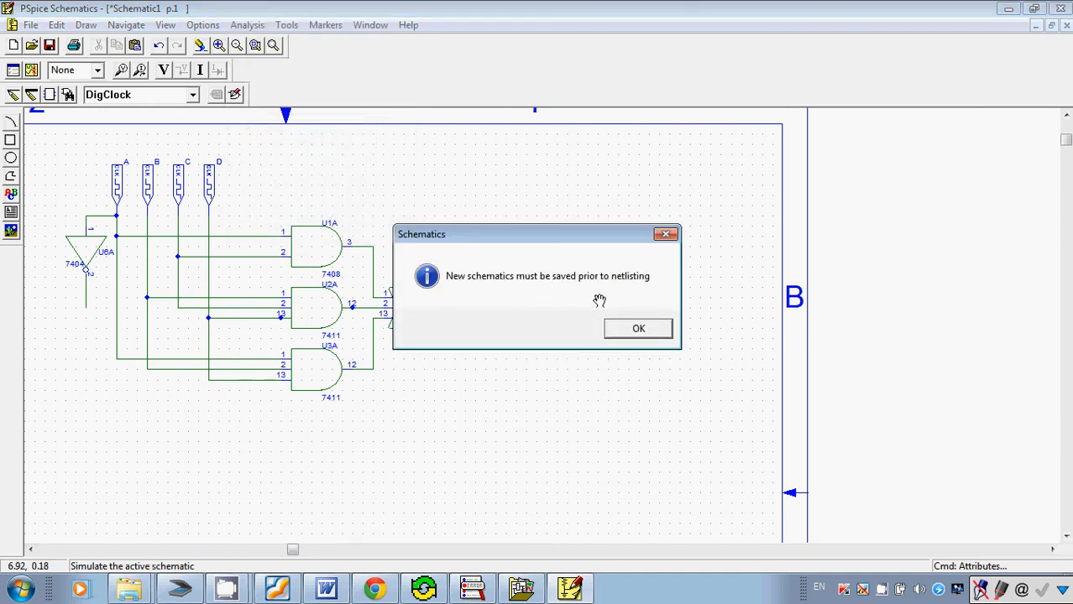
{"action": "left_click", "coordinate": [643, 329]}
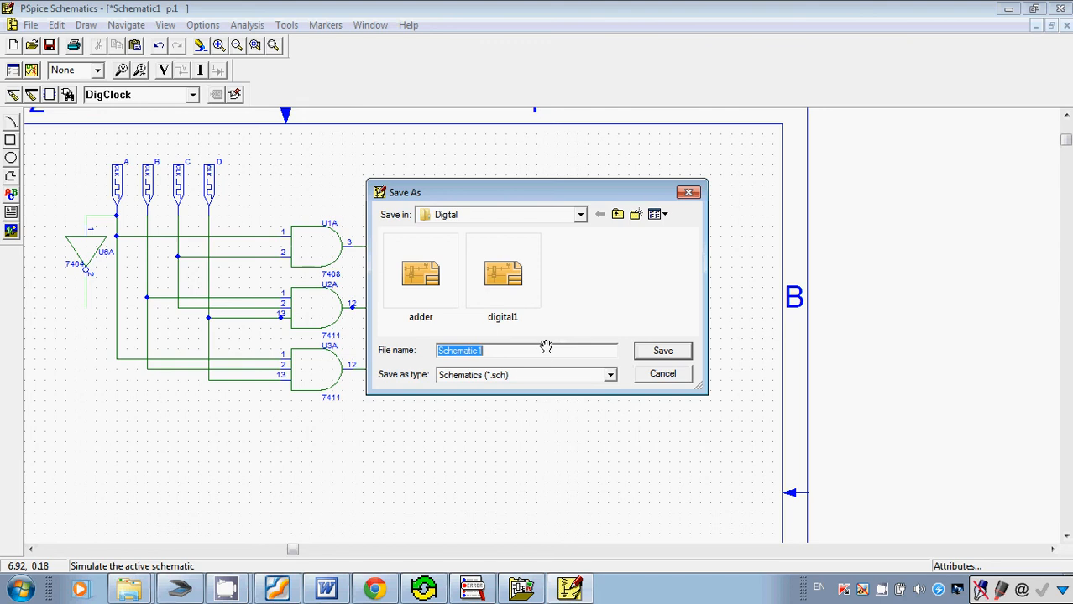
{"action": "type", "text": "add"}
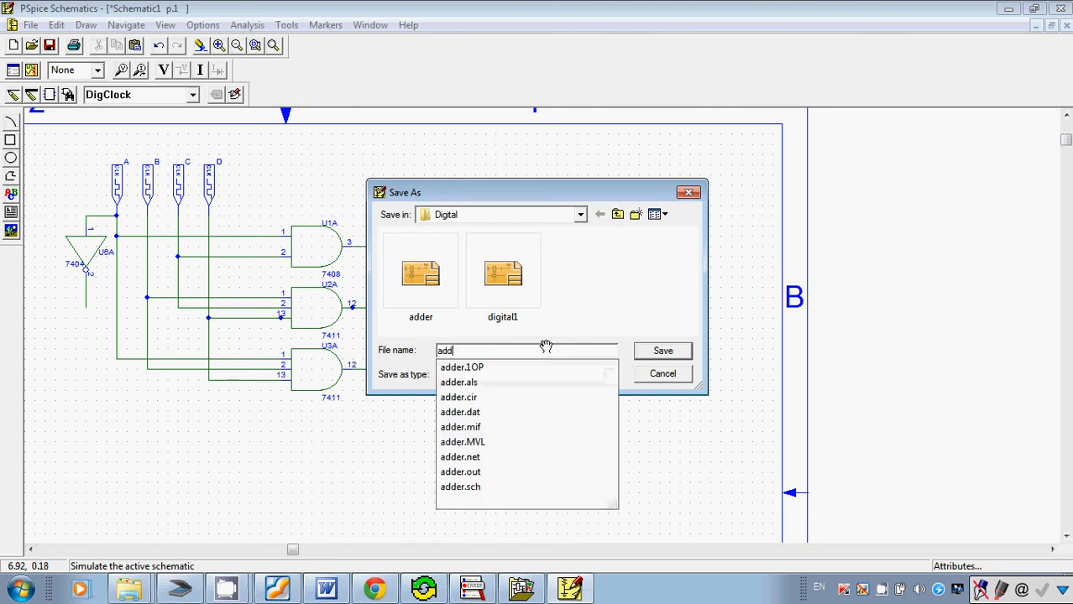
{"action": "type", "text": "er english"}
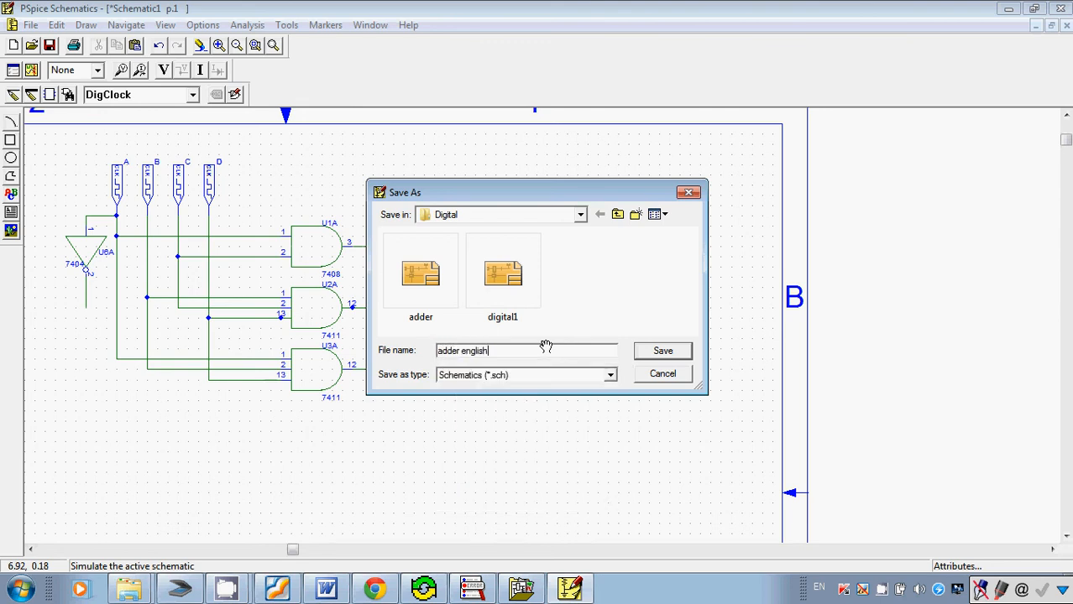
{"action": "key", "text": "Return"}
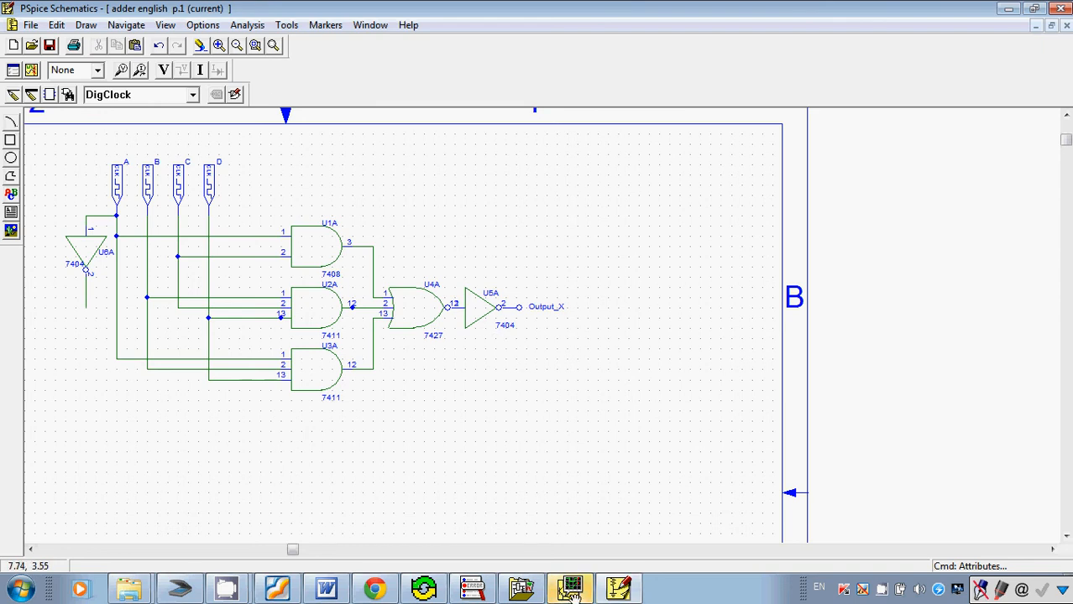
Switch to the OrCAD PSpice A/D simulation window and add the trace A:1 to the plot.
{"action": "mouse_move", "coordinate": [589, 578]}
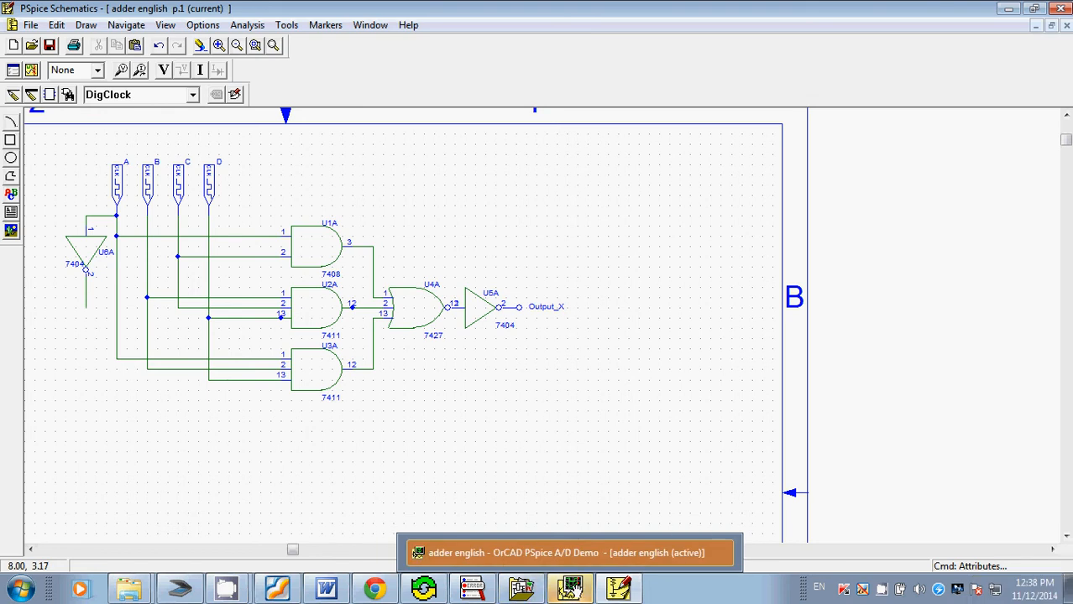
{"action": "left_click", "coordinate": [570, 588]}
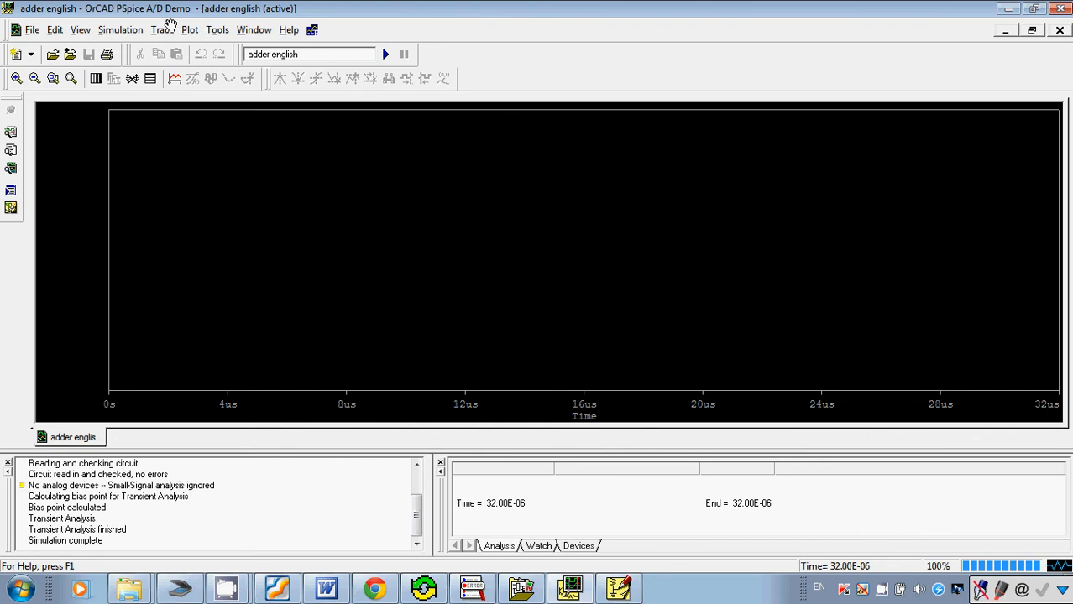
{"action": "left_click", "coordinate": [161, 30]}
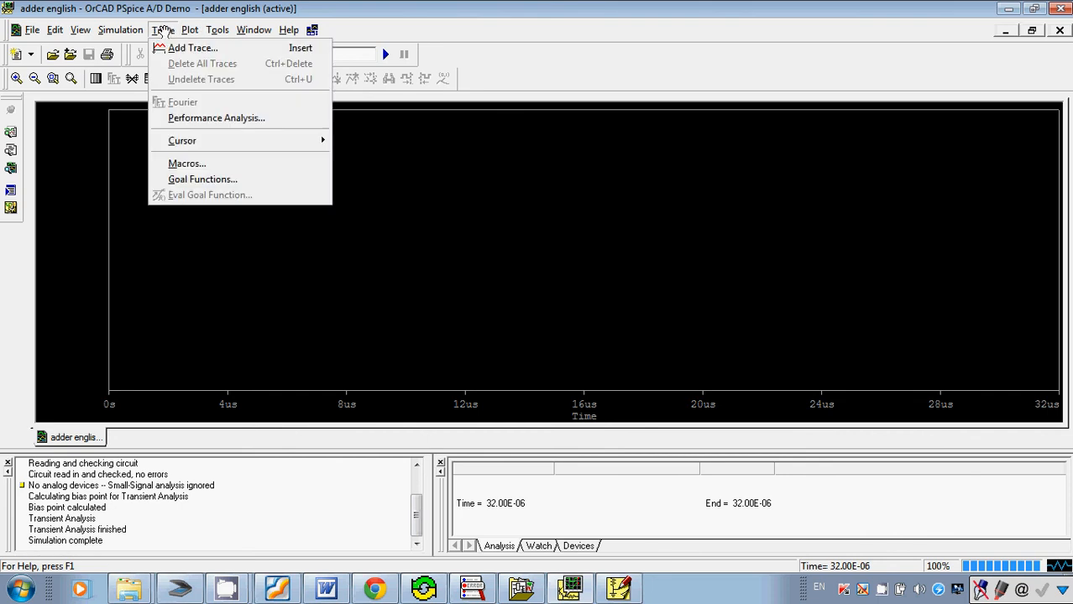
{"action": "left_click", "coordinate": [180, 48]}
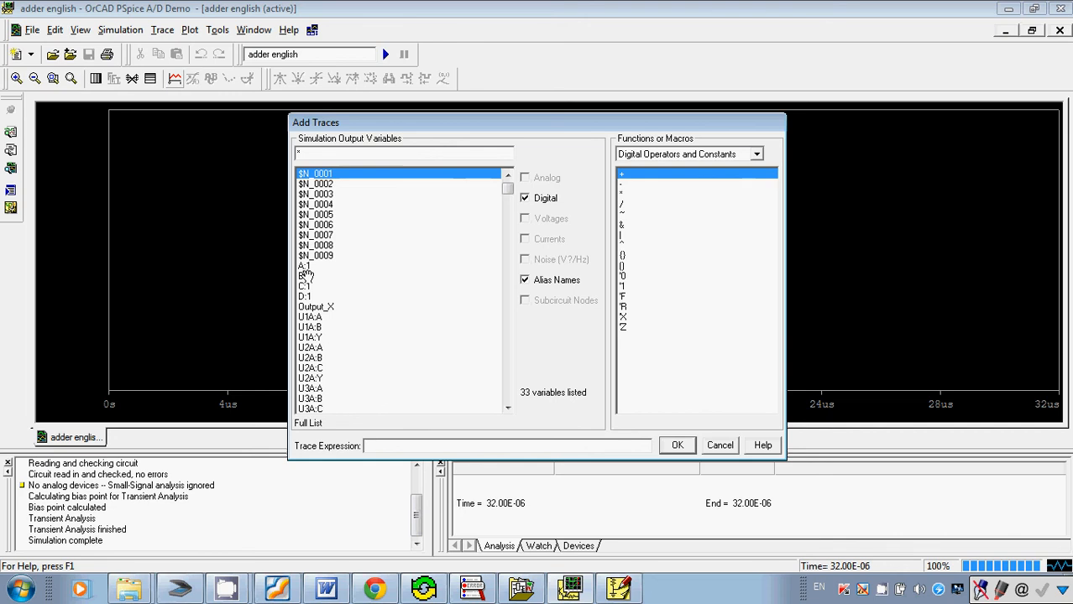
{"action": "left_click", "coordinate": [304, 266]}
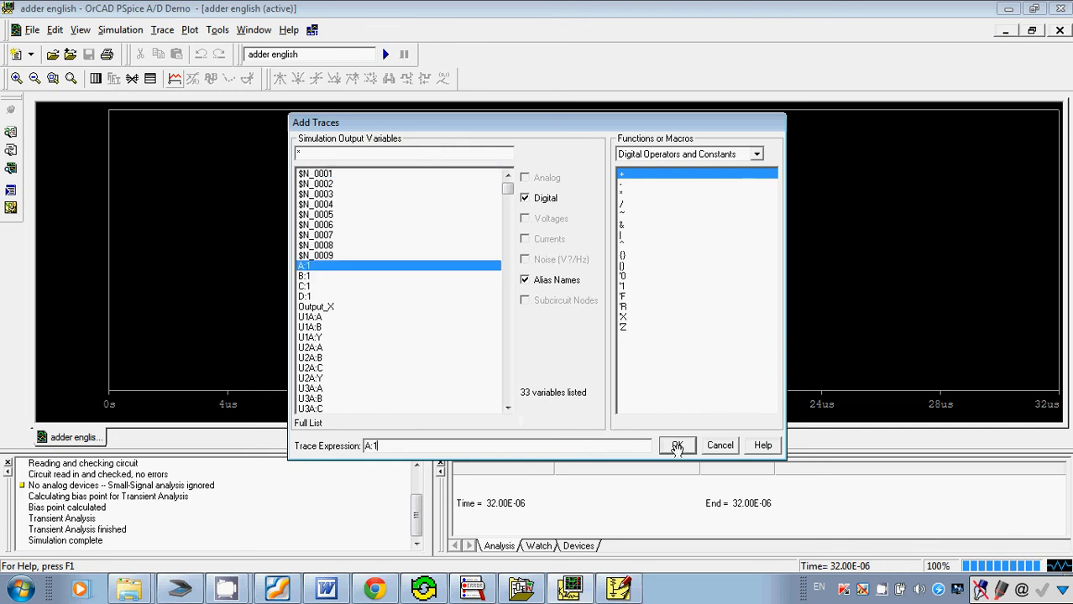
{"action": "left_click", "coordinate": [677, 446]}
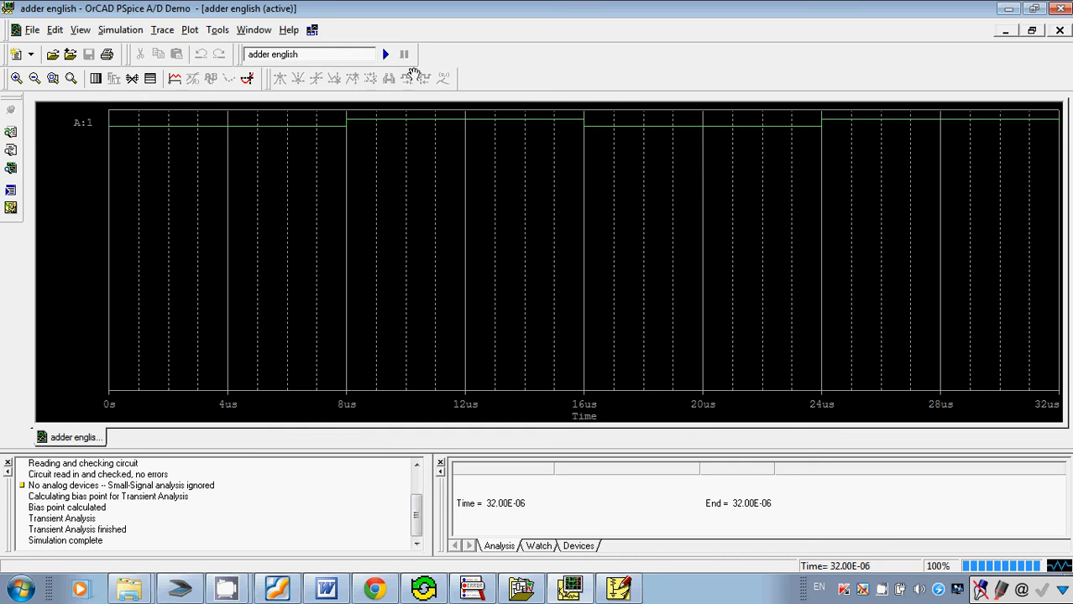
Restore the waveform window to a smaller size and place it beside the truth table in Foxit Reader.
{"action": "left_click", "coordinate": [1033, 9]}
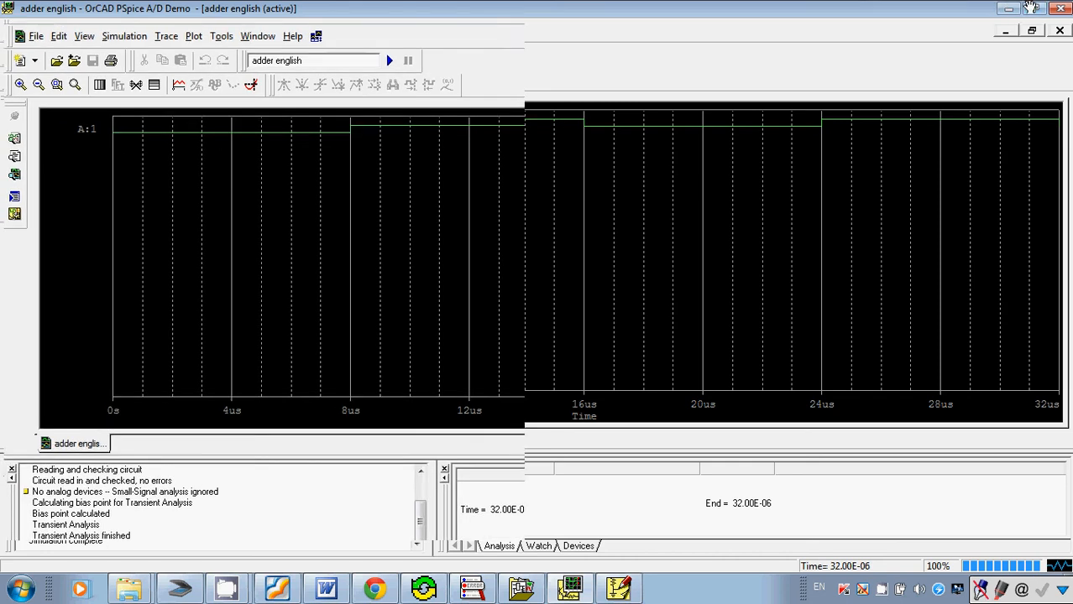
{"action": "left_click_drag", "start_coordinate": [363, 10], "coordinate": [890, 23]}
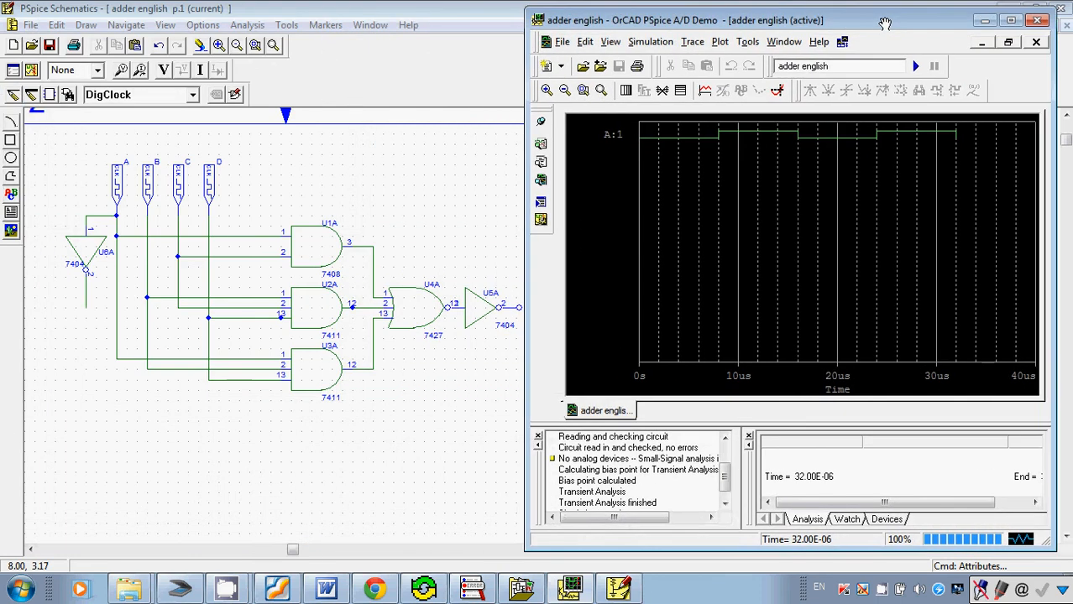
{"action": "left_click", "coordinate": [268, 587]}
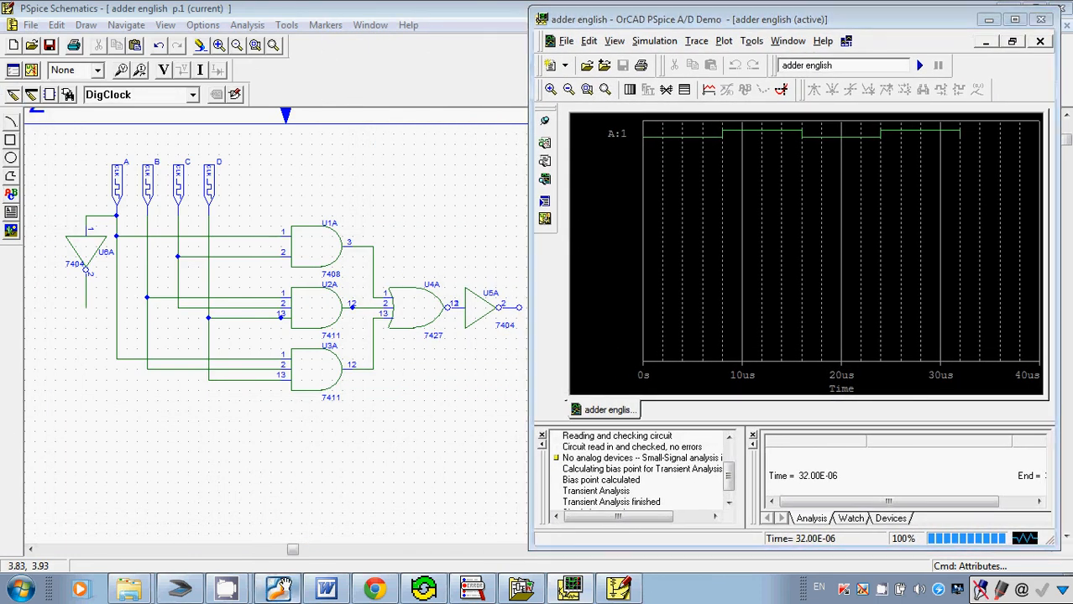
{"action": "scroll", "coordinate": [465, 241], "scroll_direction": "down", "scroll_amount": 3}
{"action": "scroll", "coordinate": [452, 245], "scroll_direction": "up", "scroll_amount": 2}
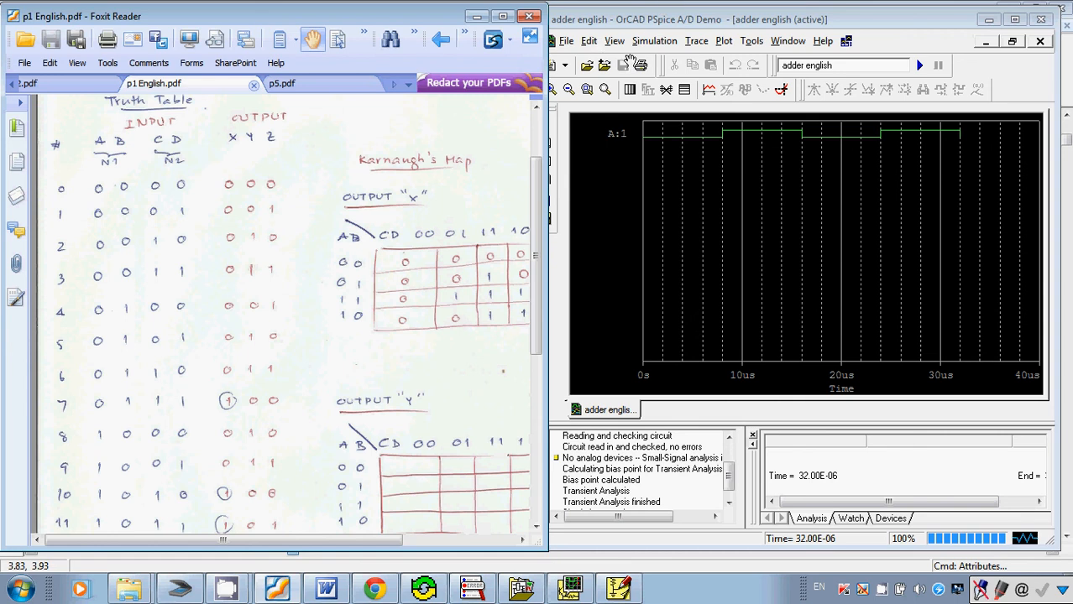
Add the trace B:1 to the plot.
{"action": "left_click", "coordinate": [705, 90]}
{"action": "left_click", "coordinate": [708, 90]}
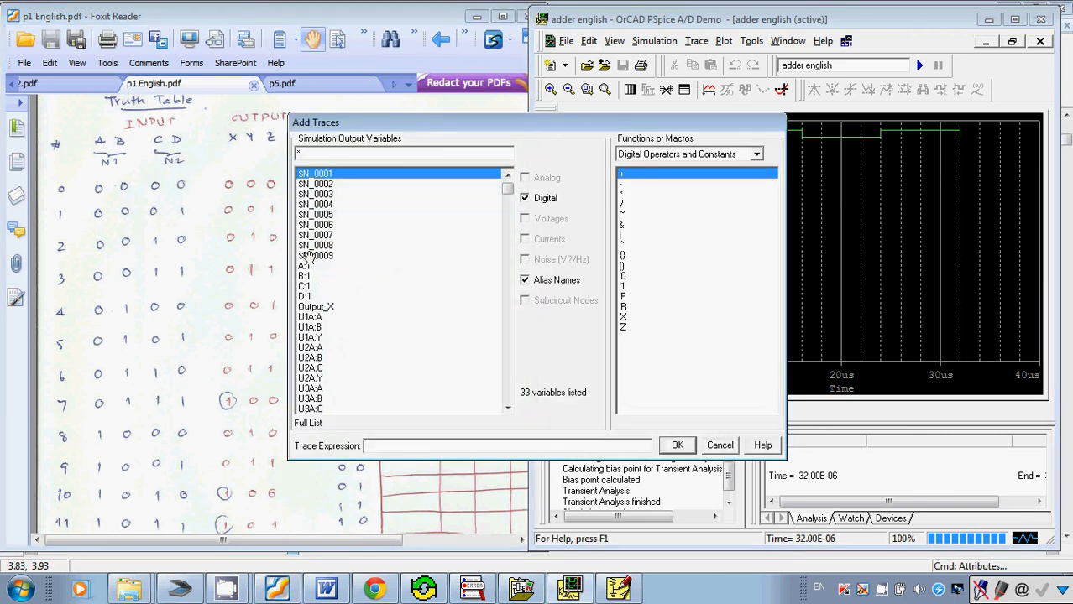
{"action": "left_click", "coordinate": [305, 276]}
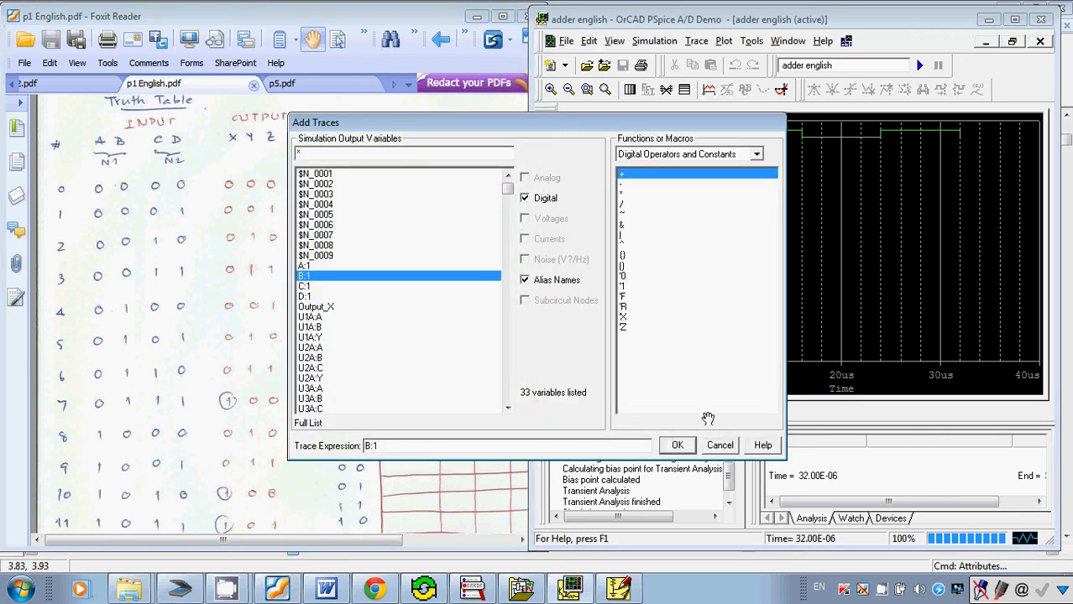
{"action": "left_click", "coordinate": [677, 446]}
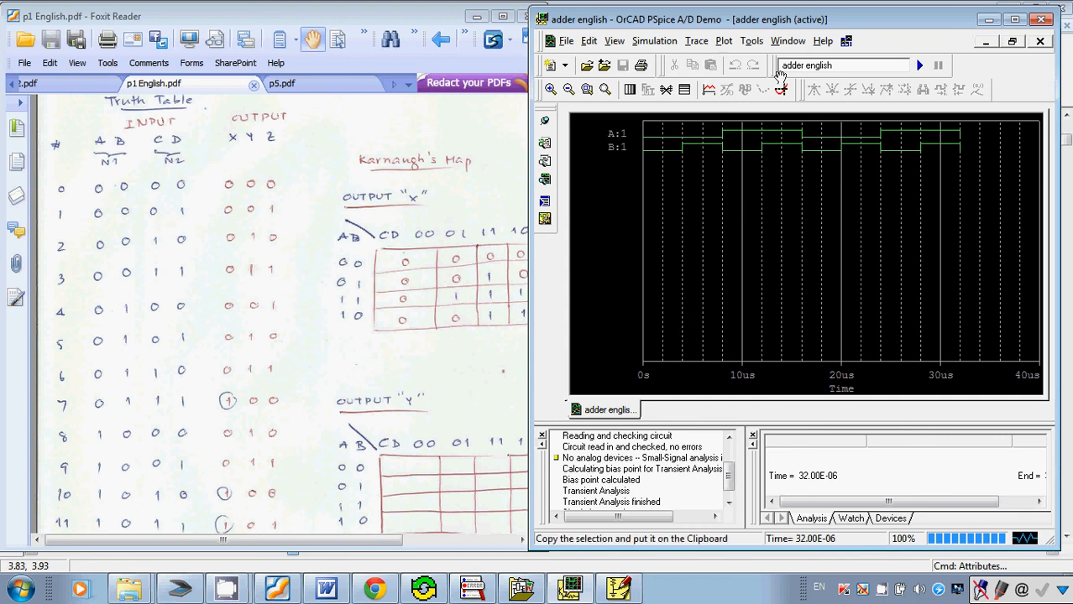
Add the traces C:1 and D:1 to the plot below the A:1 and B:1 waveforms.
{"action": "left_click", "coordinate": [781, 89]}
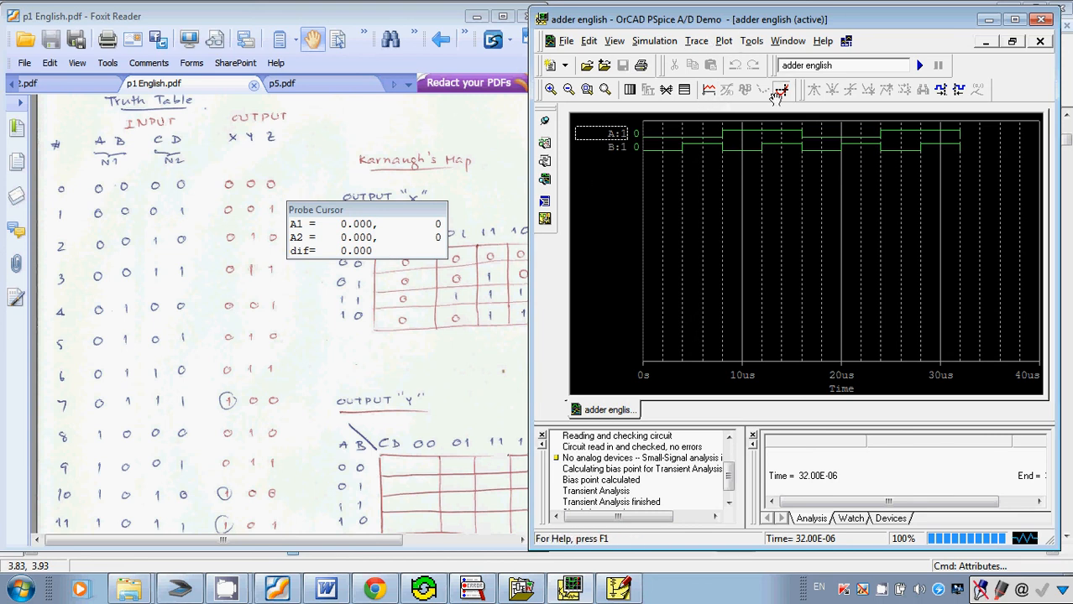
{"action": "left_click", "coordinate": [778, 90]}
{"action": "left_click", "coordinate": [709, 89]}
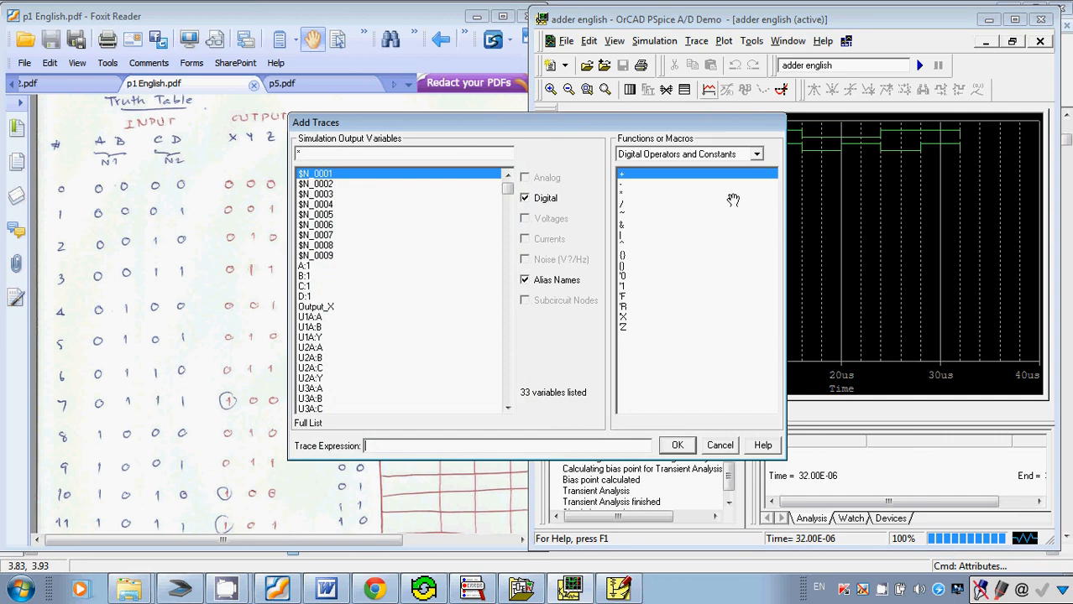
{"action": "left_click", "coordinate": [306, 287]}
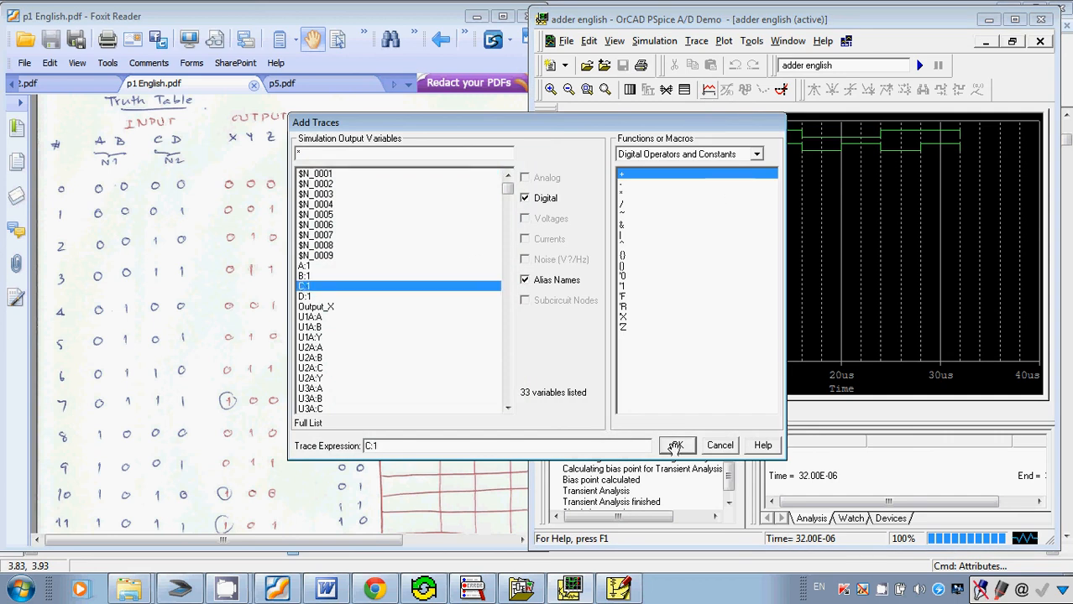
{"action": "left_click", "coordinate": [675, 446]}
{"action": "left_click", "coordinate": [708, 89]}
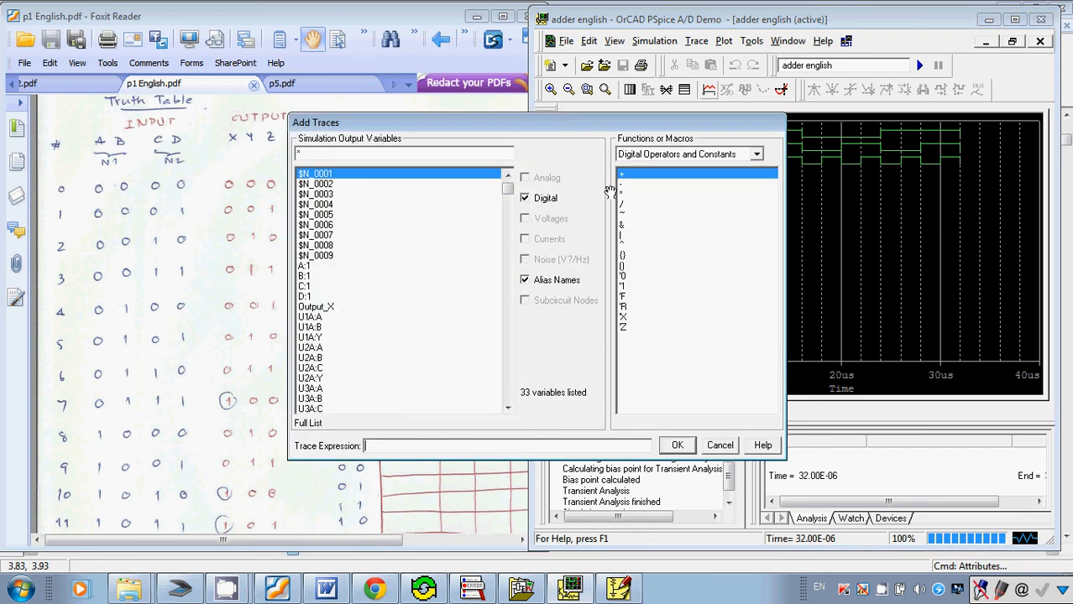
{"action": "left_click", "coordinate": [310, 297]}
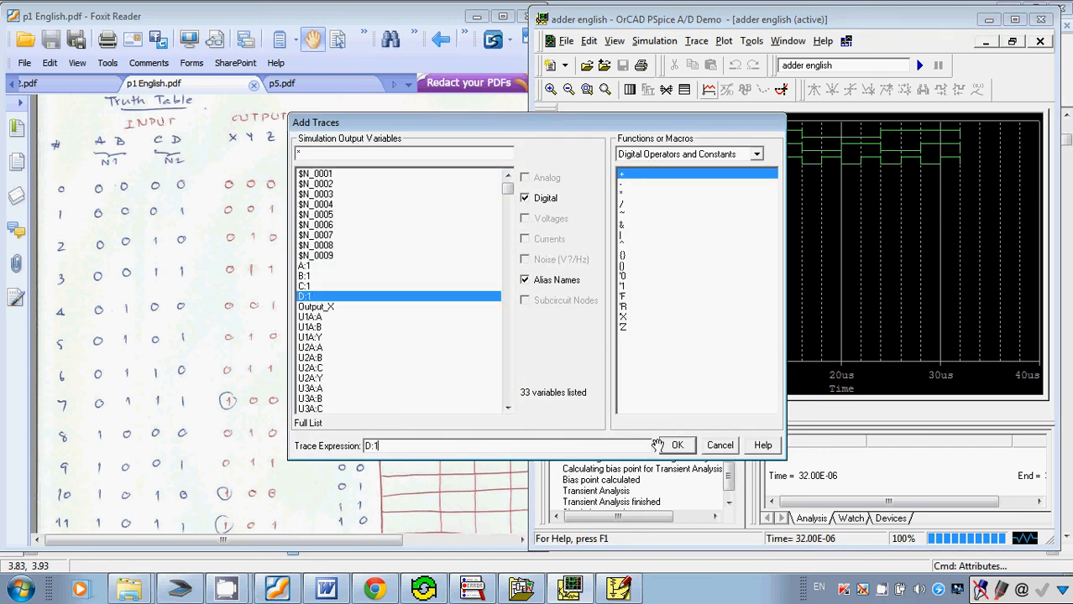
{"action": "left_click", "coordinate": [676, 445]}
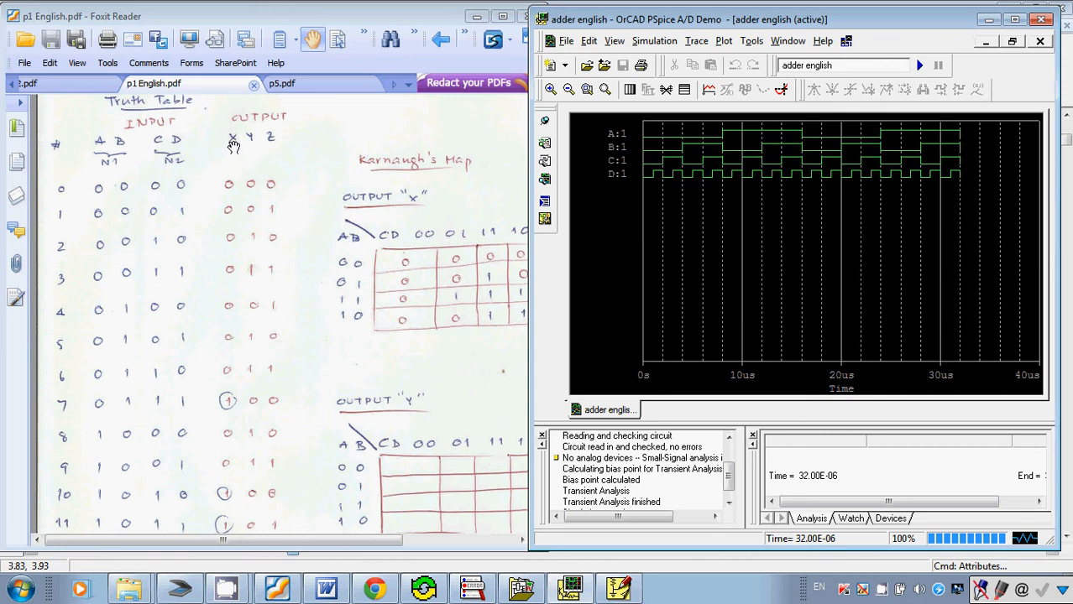
Check the output label in PSpice Schematics, return to the waveform window beside the truth table and add the trace Output_X.
{"action": "left_click", "coordinate": [617, 589]}
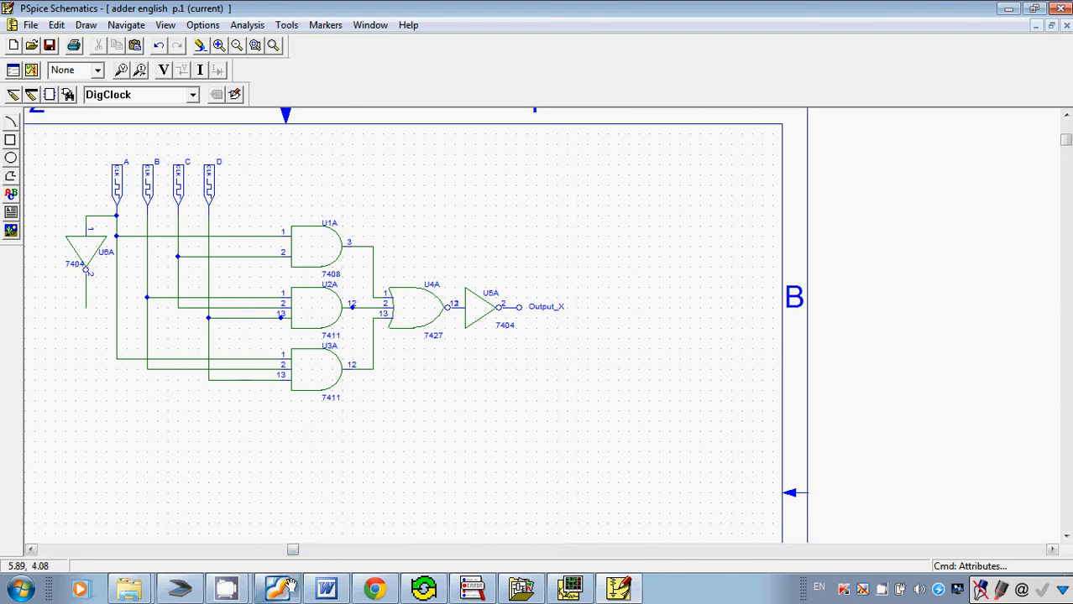
{"action": "mouse_move", "coordinate": [281, 586]}
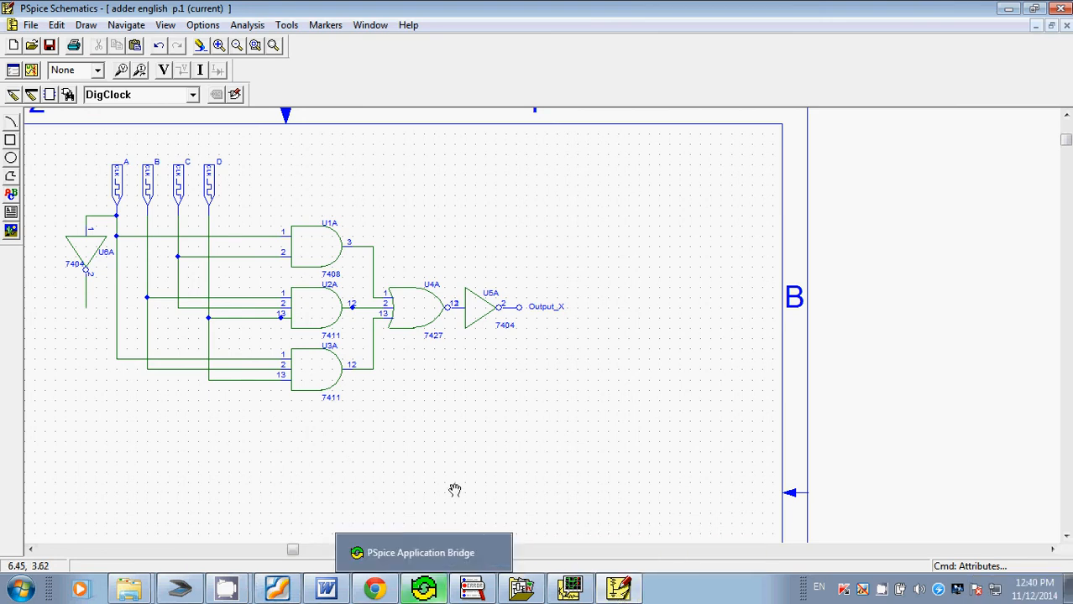
{"action": "left_click", "coordinate": [276, 587]}
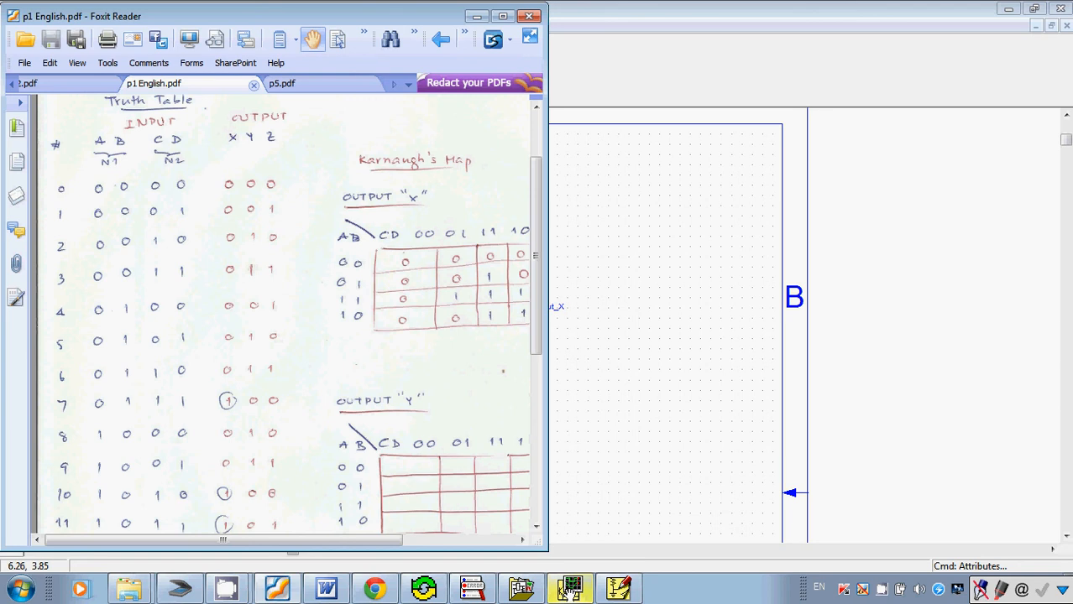
{"action": "left_click", "coordinate": [569, 590]}
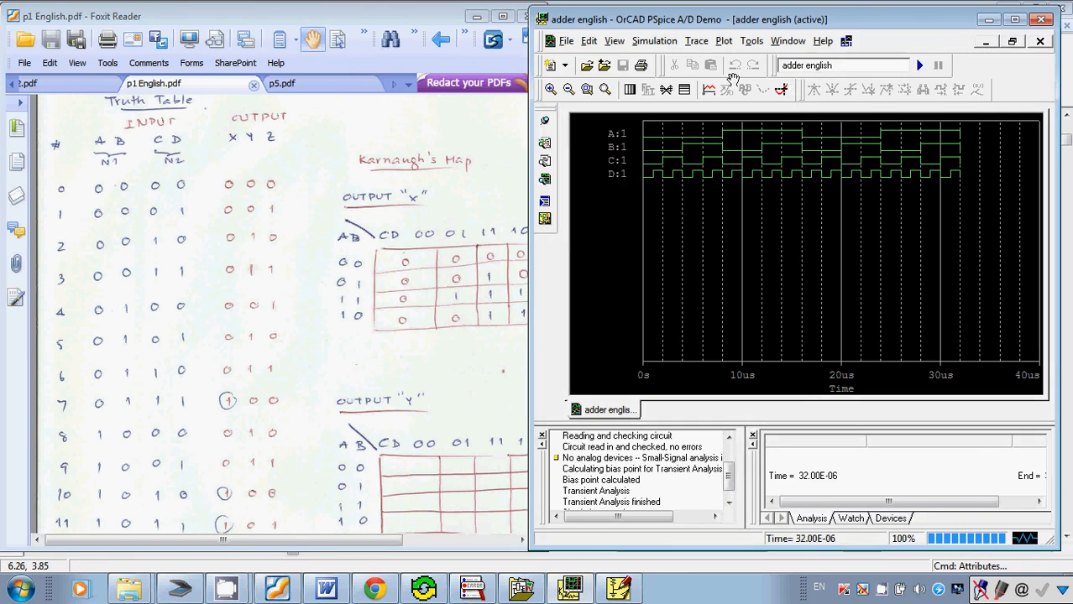
{"action": "left_click", "coordinate": [708, 90]}
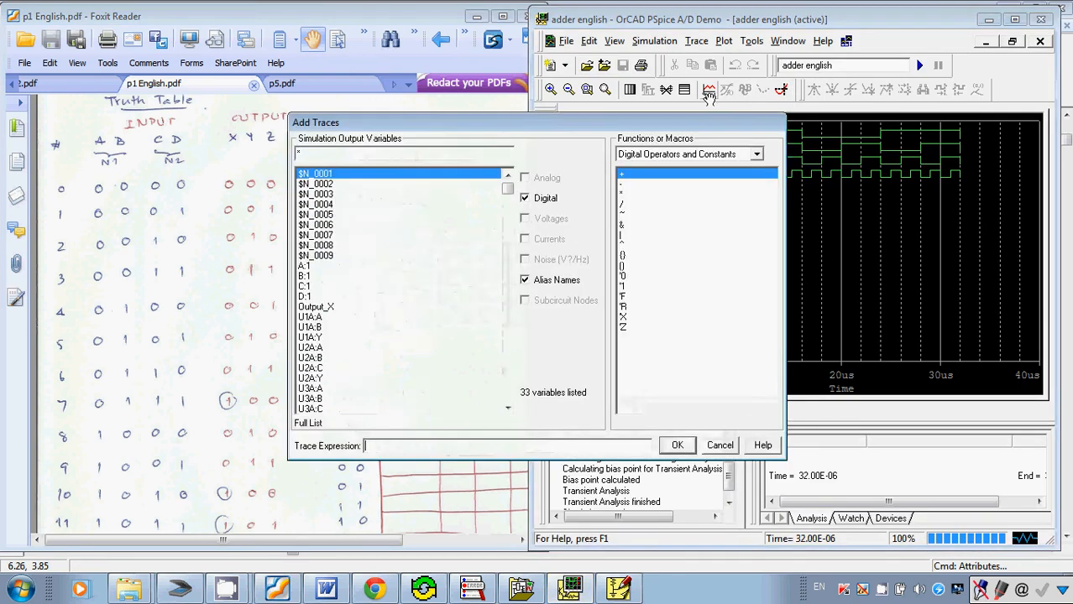
{"action": "left_click", "coordinate": [321, 307]}
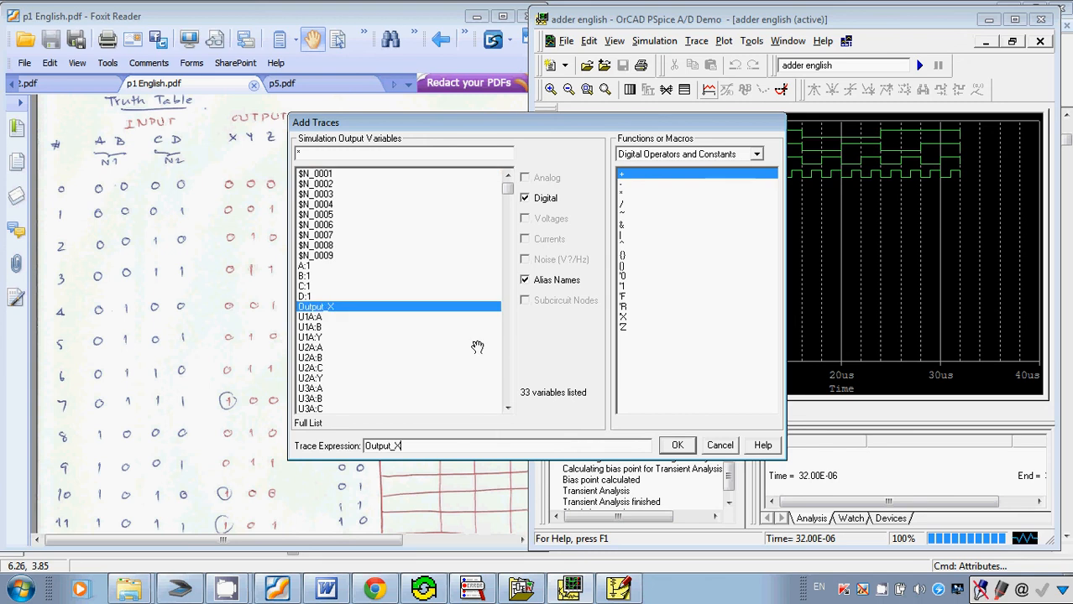
{"action": "left_click", "coordinate": [680, 445]}
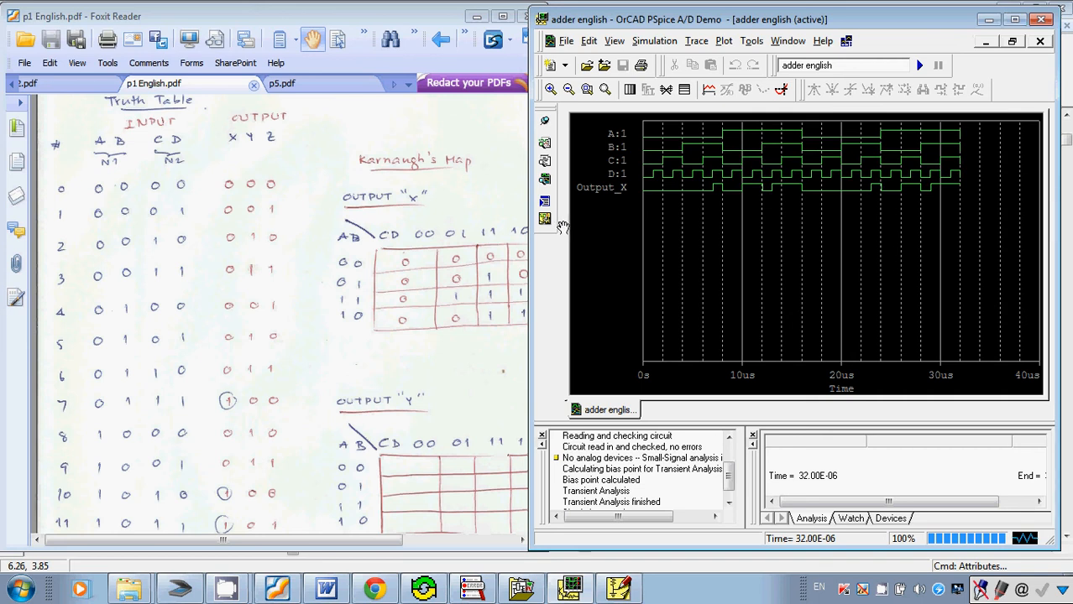
Display the probe cursor and move its readout off the truth table onto the empty area of the plot.
{"action": "left_click", "coordinate": [781, 93]}
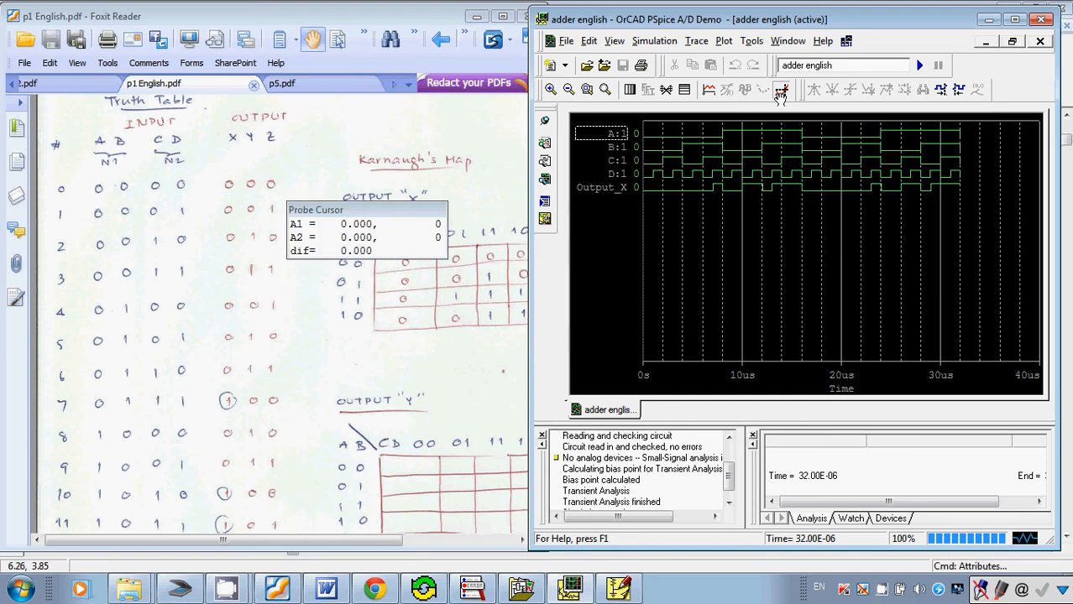
{"action": "left_click_drag", "start_coordinate": [419, 210], "coordinate": [1008, 282]}
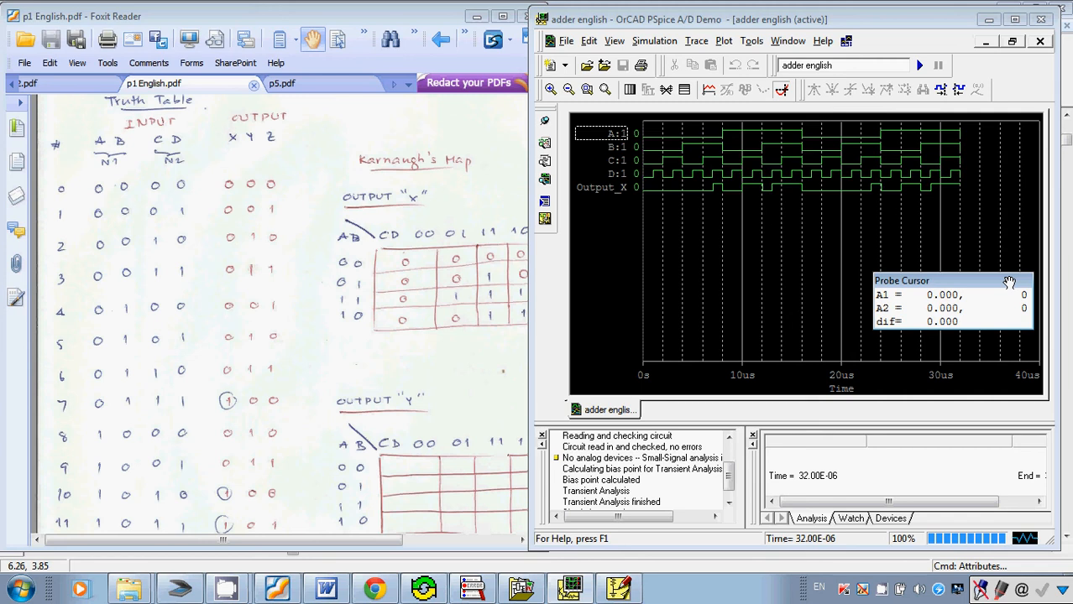
{"action": "left_click", "coordinate": [628, 243]}
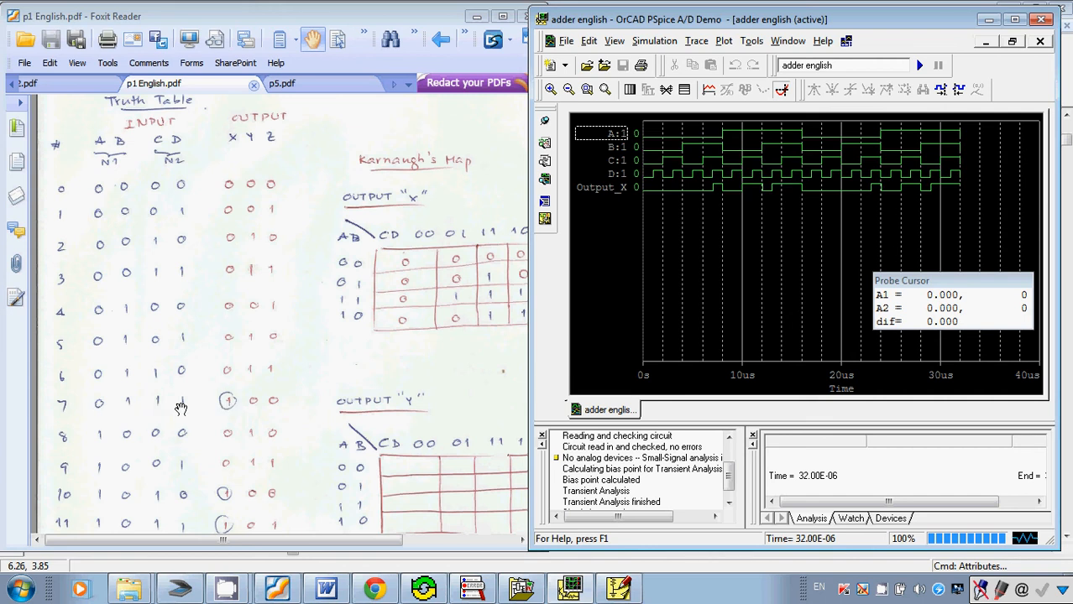
Place the cursor on the first Output_X pulse, at about 7.7us, to compare the logic levels with truth table row 7.
{"action": "left_click", "coordinate": [715, 194]}
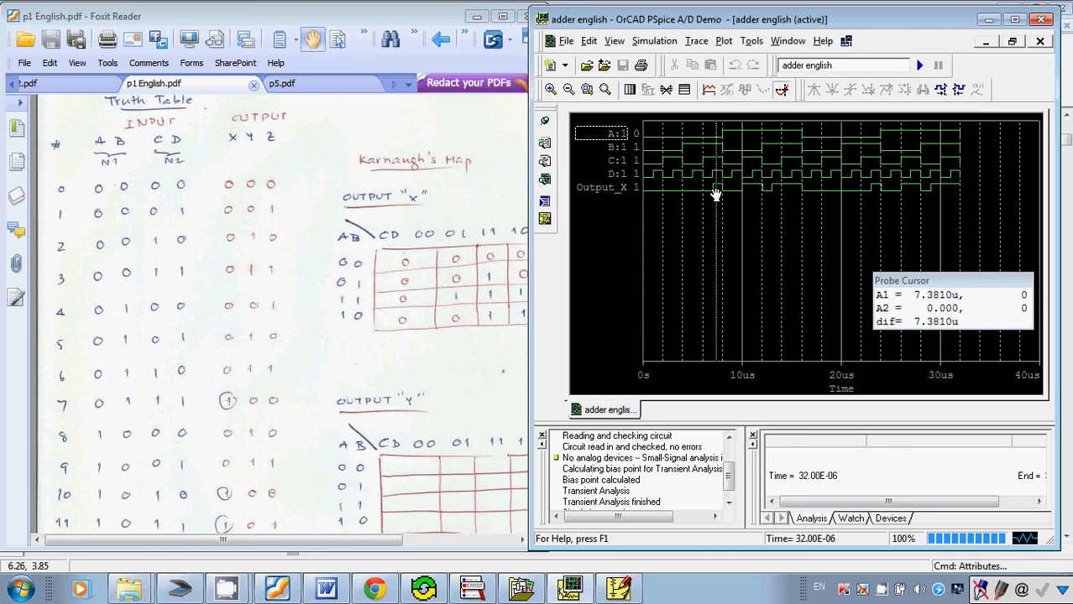
{"action": "left_click", "coordinate": [714, 195]}
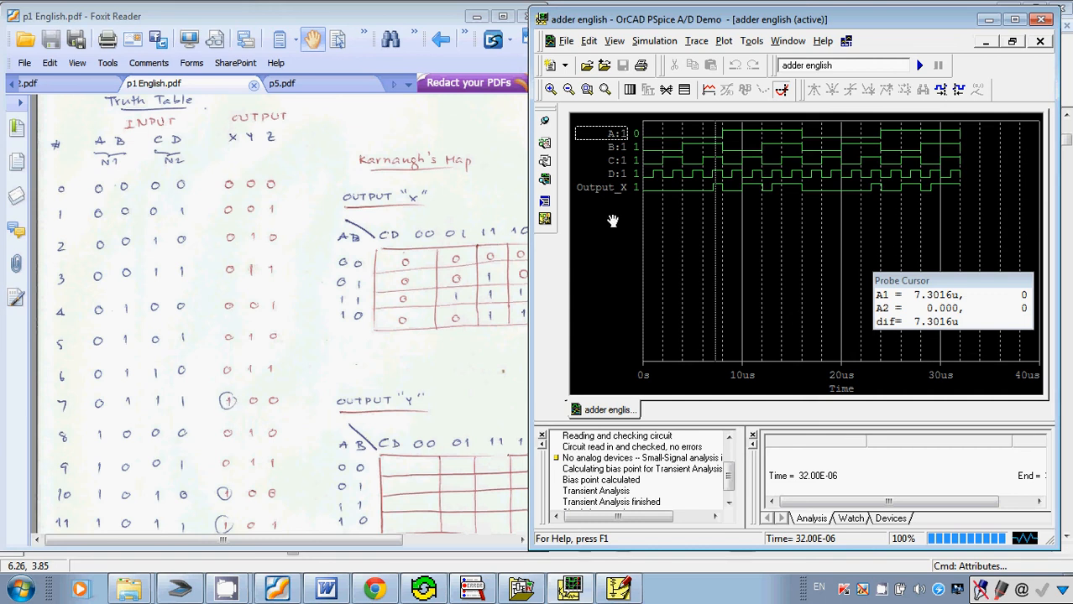
{"action": "left_click", "coordinate": [719, 197]}
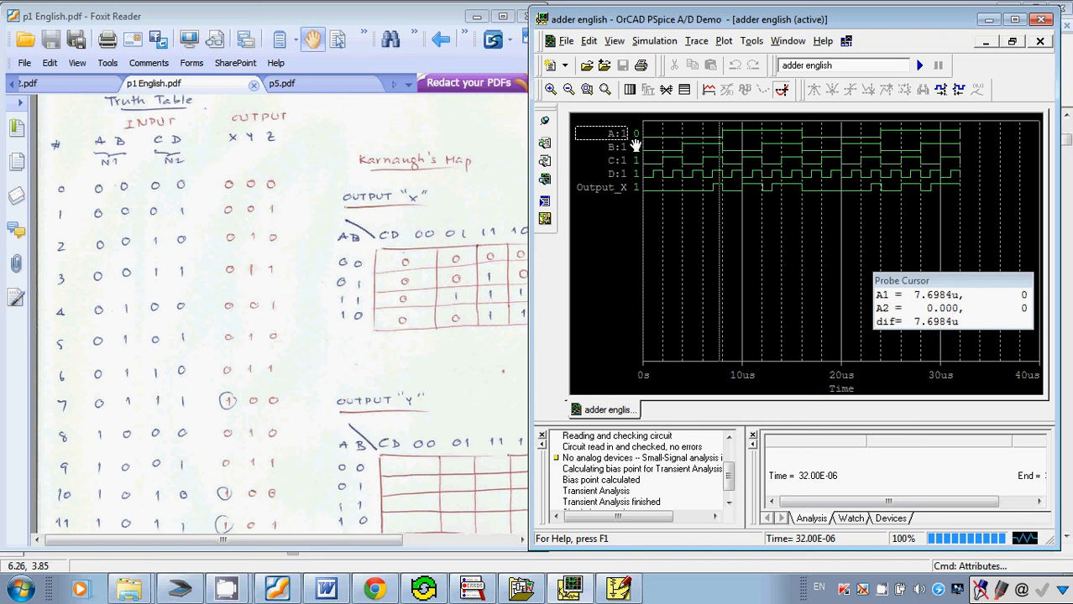
Place the cursor on the second Output_X pulse at about 10.4us and 11.3us to compare truth table rows 10 and 11.
{"action": "left_click", "coordinate": [750, 191]}
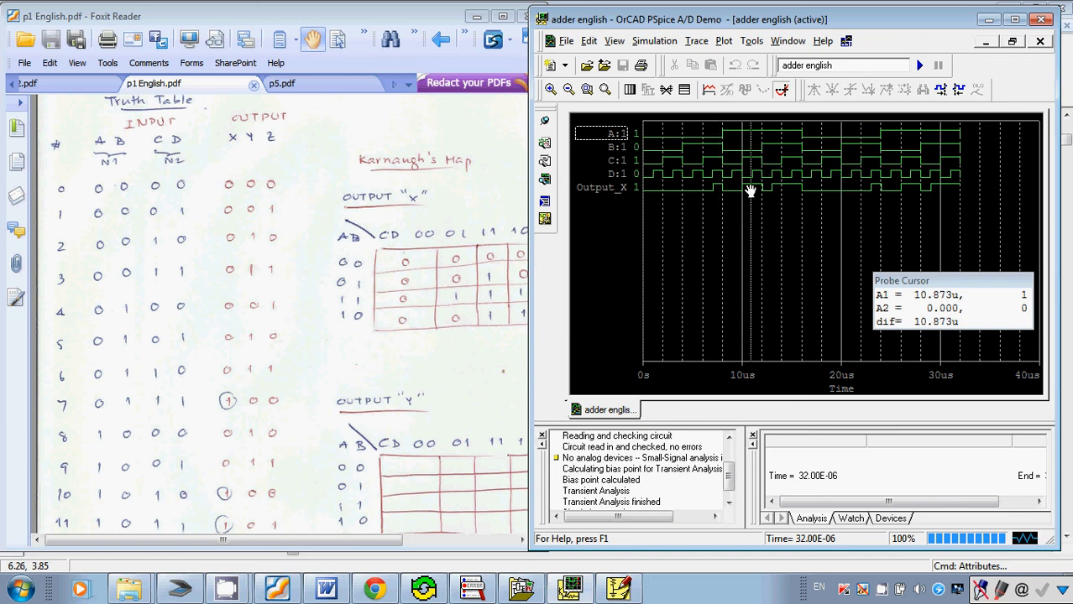
{"action": "left_click", "coordinate": [744, 194]}
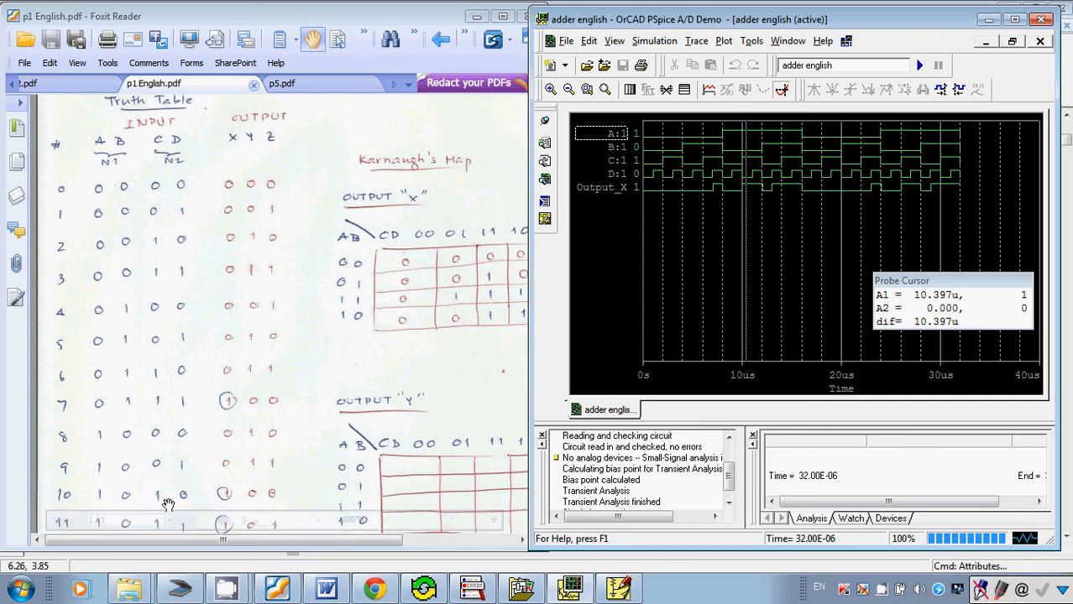
{"action": "left_click", "coordinate": [235, 475]}
{"action": "scroll", "coordinate": [241, 463], "scroll_direction": "down", "scroll_amount": 3}
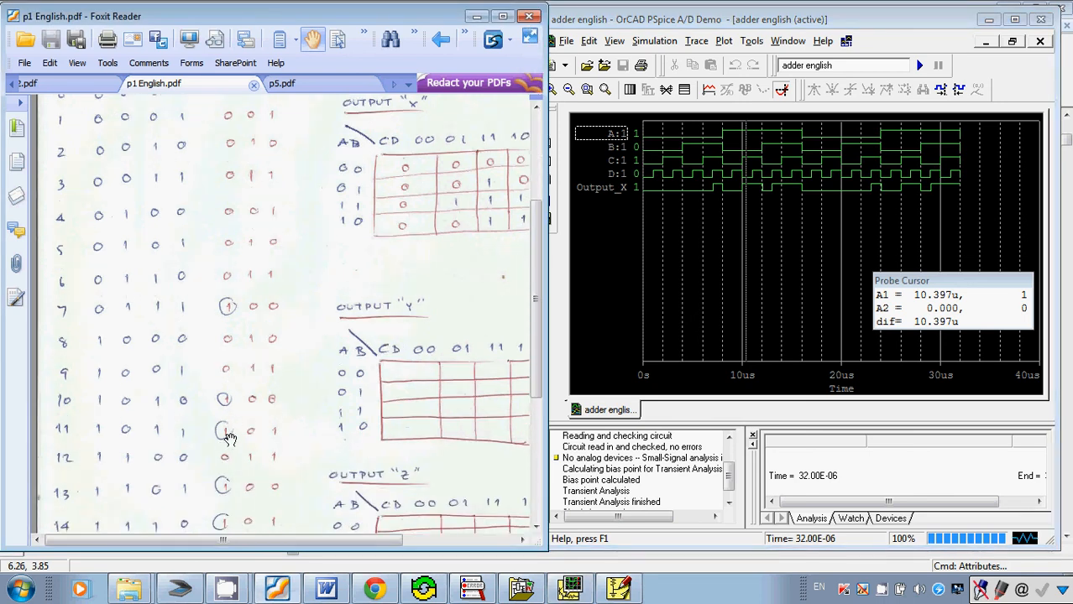
{"action": "left_click", "coordinate": [752, 194]}
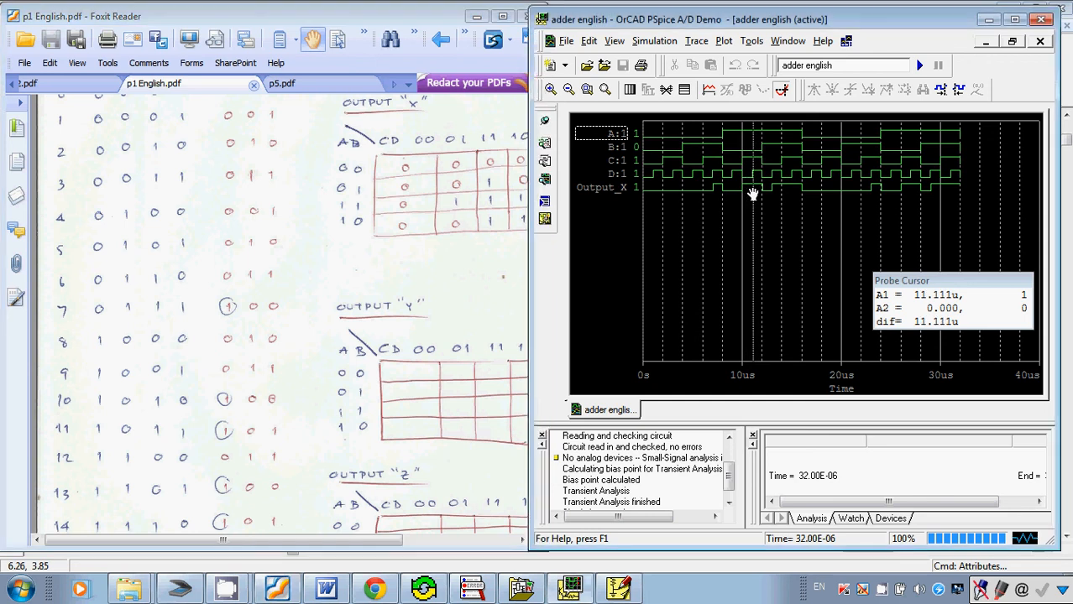
{"action": "left_click", "coordinate": [755, 195]}
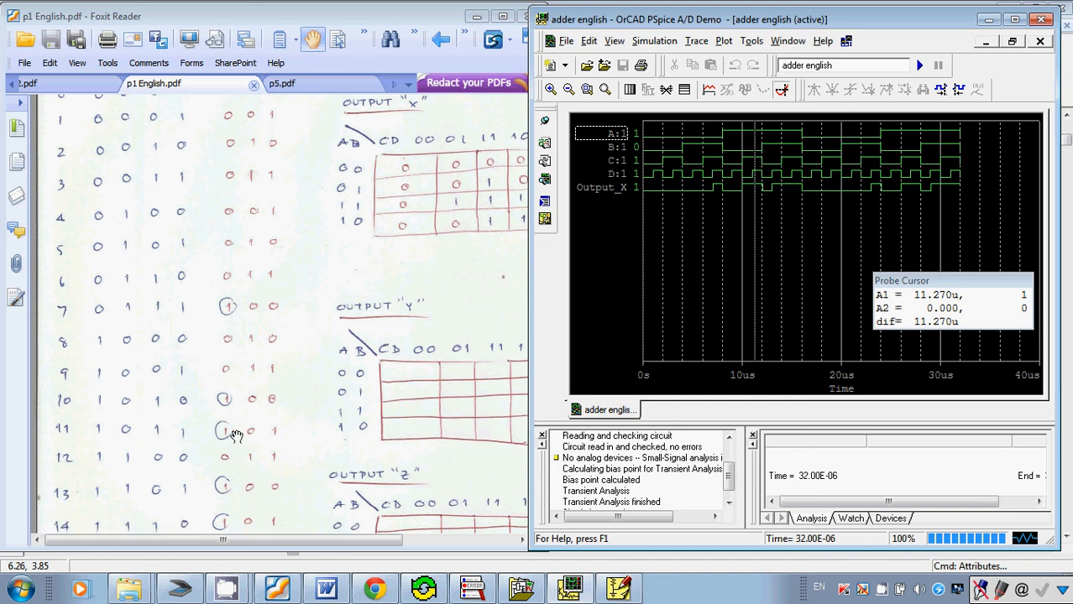
Maximize the waveform window, and switch to p1 English.pdf in a maximized Foxit Reader window.
{"action": "left_click", "coordinate": [1012, 19]}
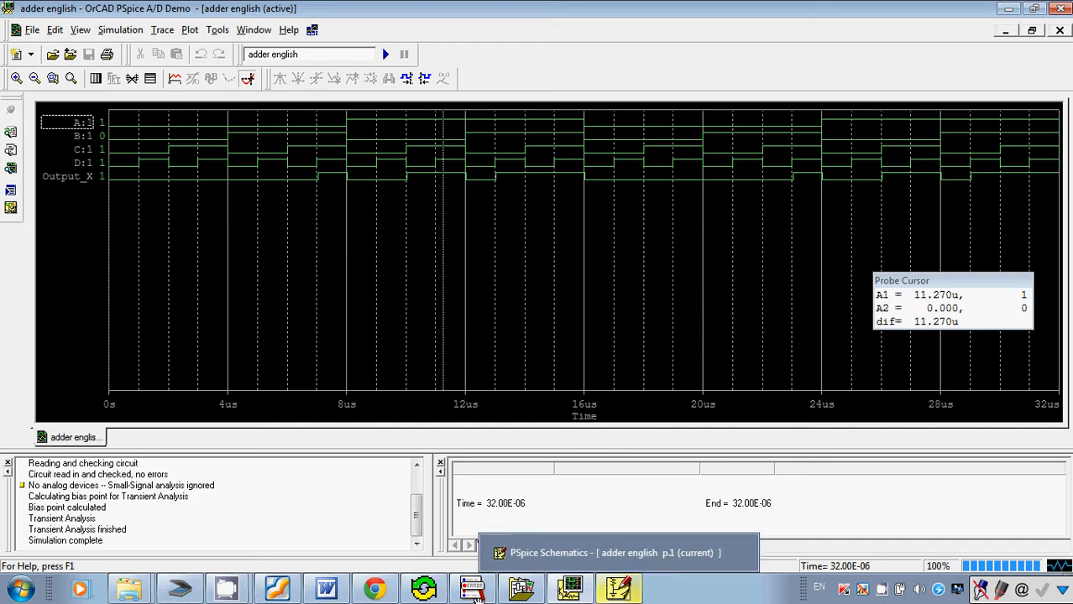
{"action": "mouse_move", "coordinate": [288, 596]}
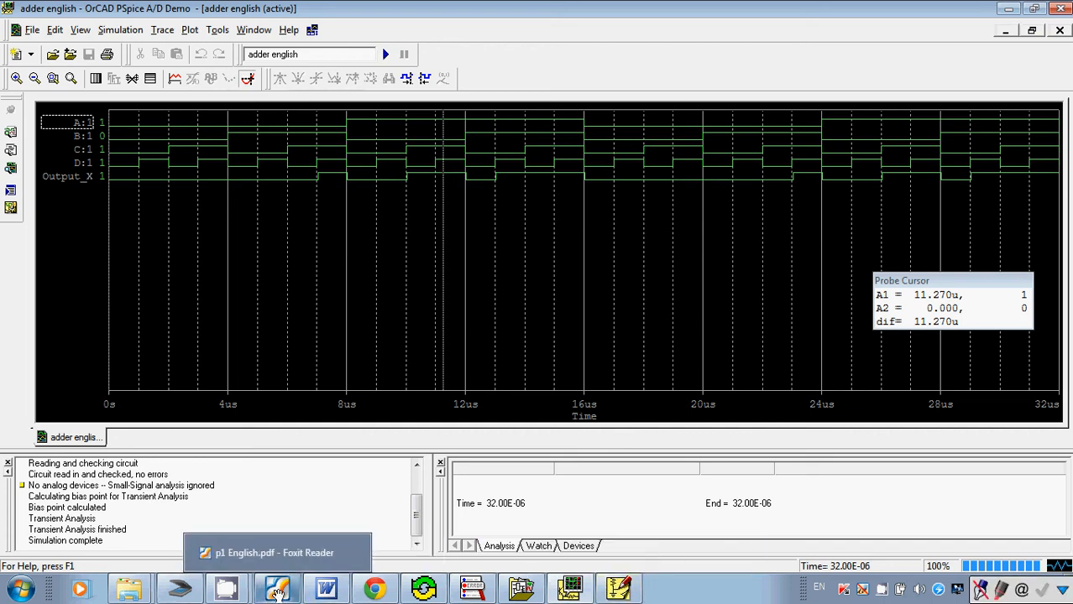
{"action": "left_click", "coordinate": [280, 591]}
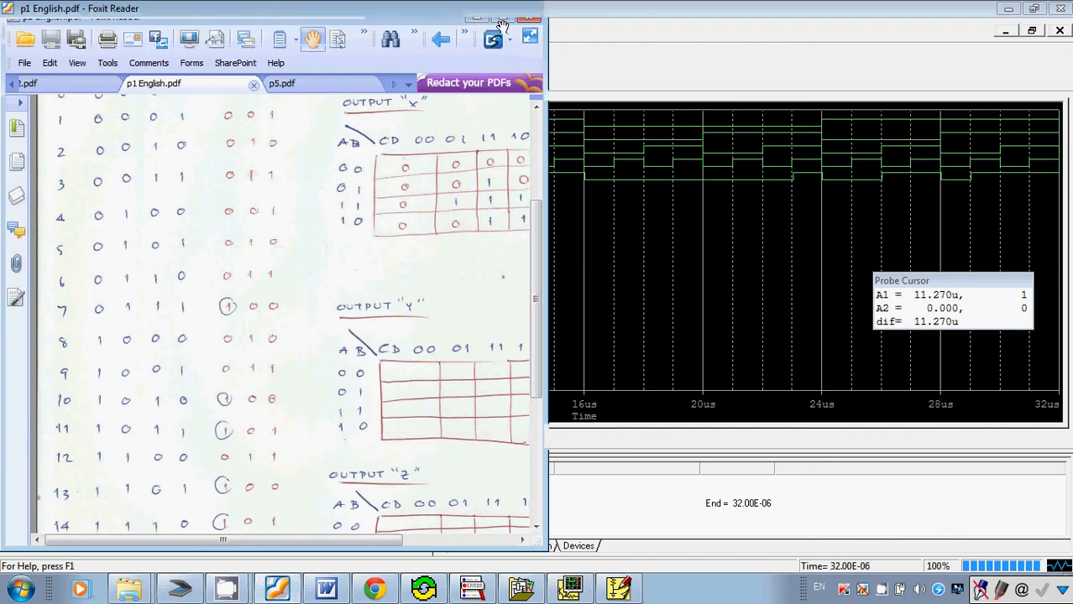
Review the truth table's X, Y and Z output columns and the Karnaugh maps for the three outputs.
{"action": "scroll", "coordinate": [524, 248], "scroll_direction": "up", "scroll_amount": 5}
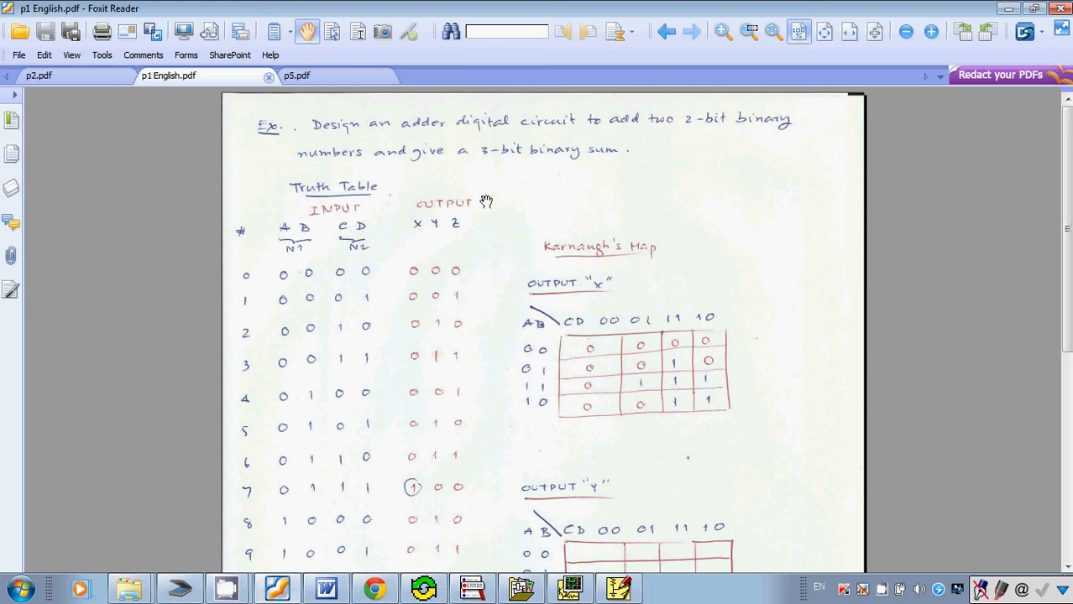
{"action": "scroll", "coordinate": [417, 238], "scroll_direction": "down", "scroll_amount": 1}
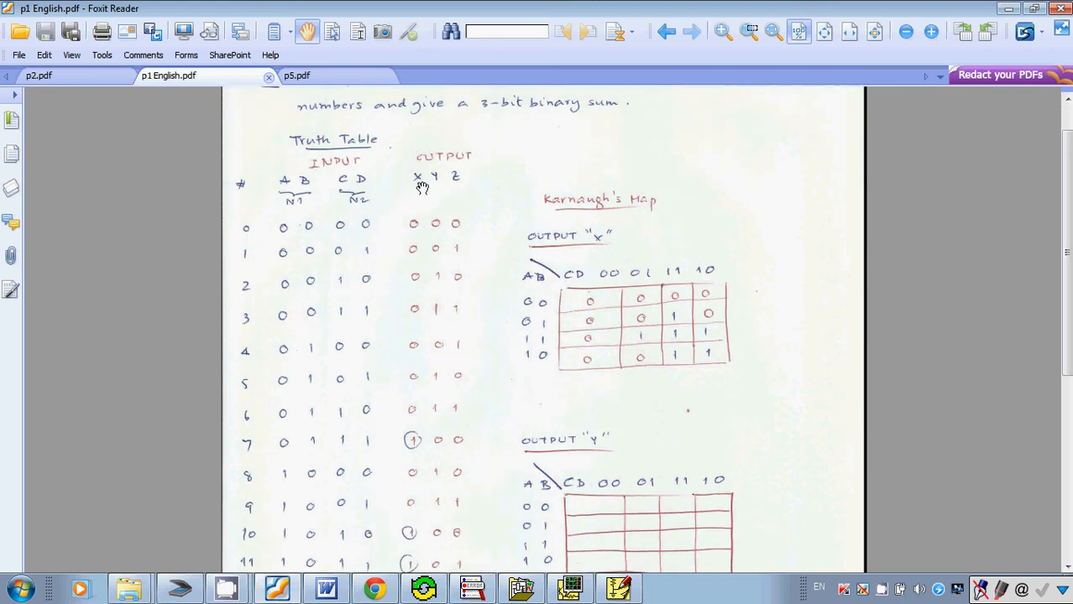
{"action": "scroll", "coordinate": [545, 302], "scroll_direction": "down", "scroll_amount": 3}
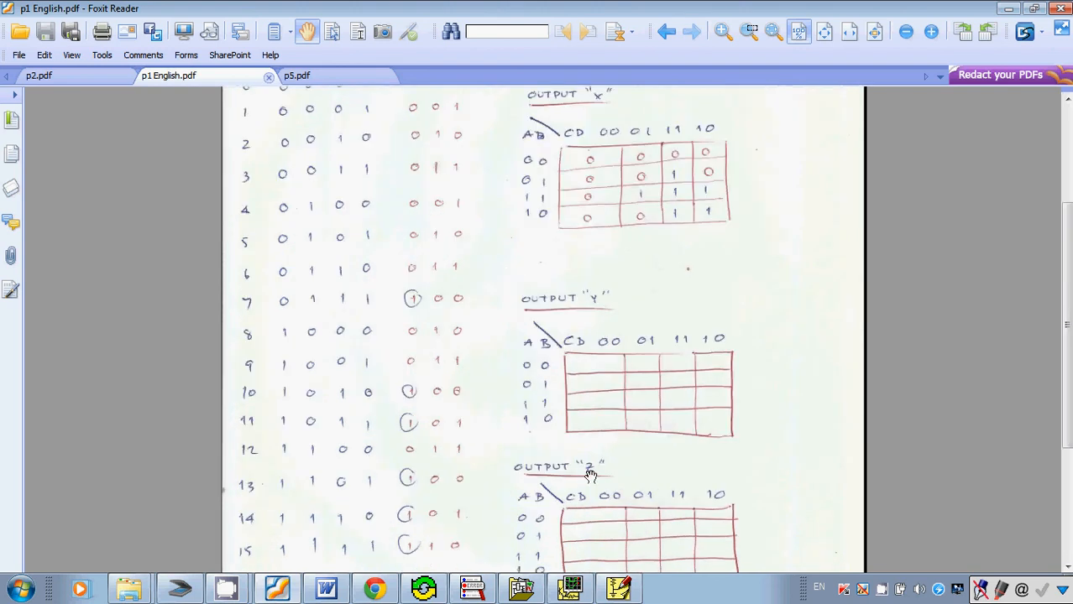
{"action": "scroll", "coordinate": [588, 475], "scroll_direction": "up", "scroll_amount": 3}
{"action": "scroll", "coordinate": [616, 299], "scroll_direction": "up", "scroll_amount": 1}
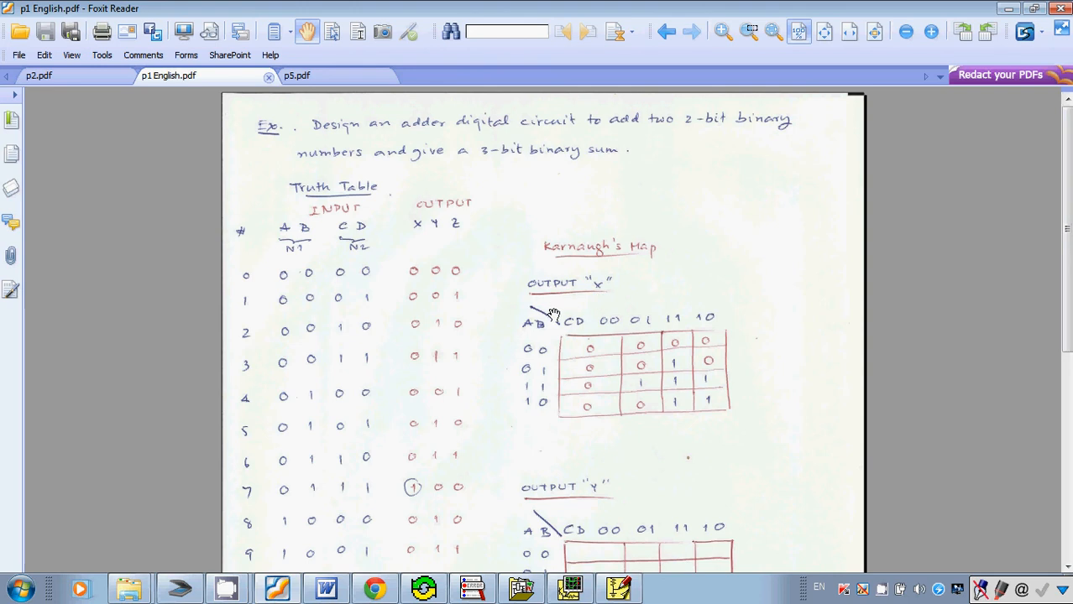
{"action": "scroll", "coordinate": [547, 322], "scroll_direction": "down", "scroll_amount": 1}
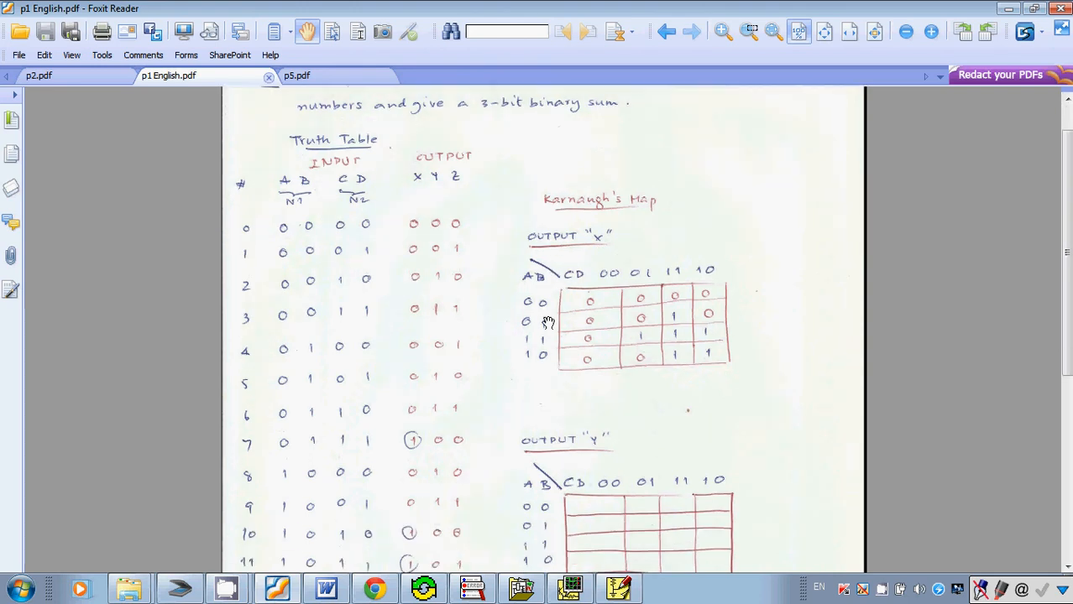
Switch from the truth table to PSpice Schematics to review the Output_X adder circuit.
{"action": "scroll", "coordinate": [533, 281], "scroll_direction": "up", "scroll_amount": 1}
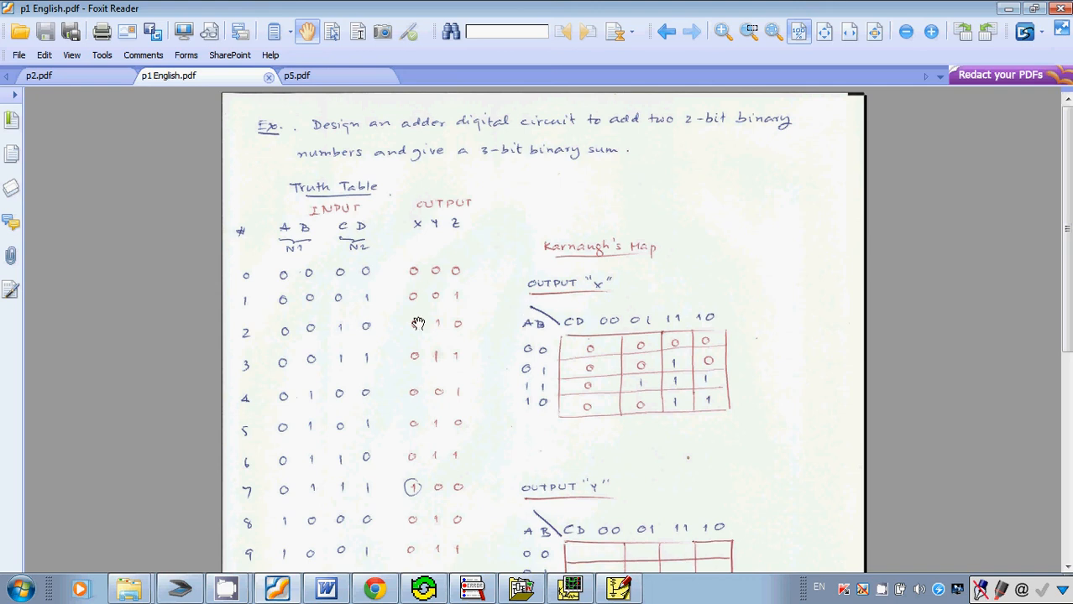
{"action": "left_click", "coordinate": [619, 590]}
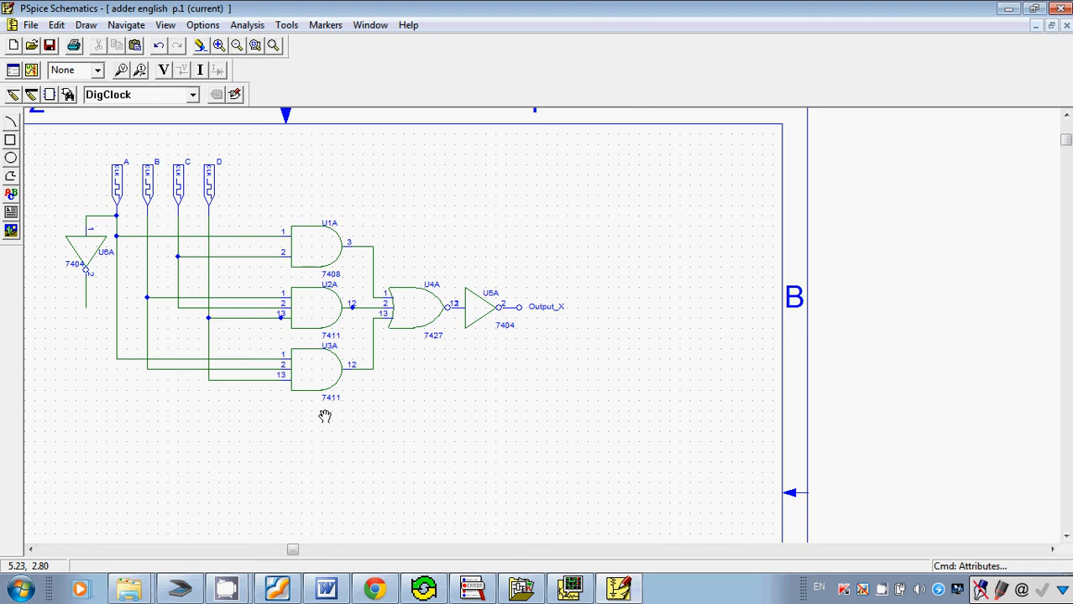
Return to p1 English.pdf in Foxit Reader and examine the blank Karnaugh maps for outputs Y and Z against the truth table.
{"action": "left_click", "coordinate": [284, 593]}
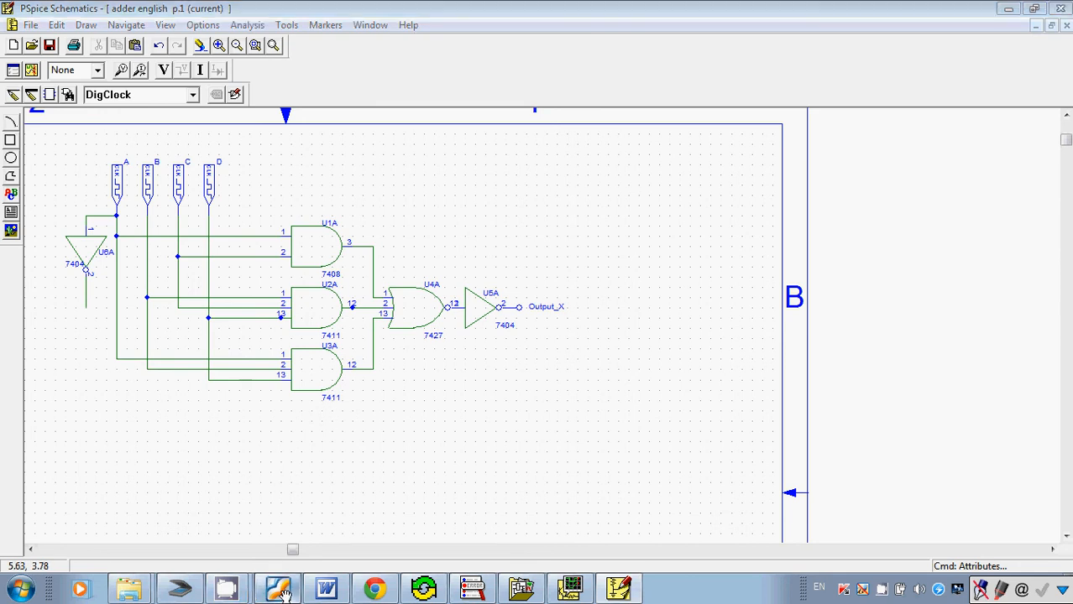
{"action": "scroll", "coordinate": [604, 399], "scroll_direction": "down", "scroll_amount": 5}
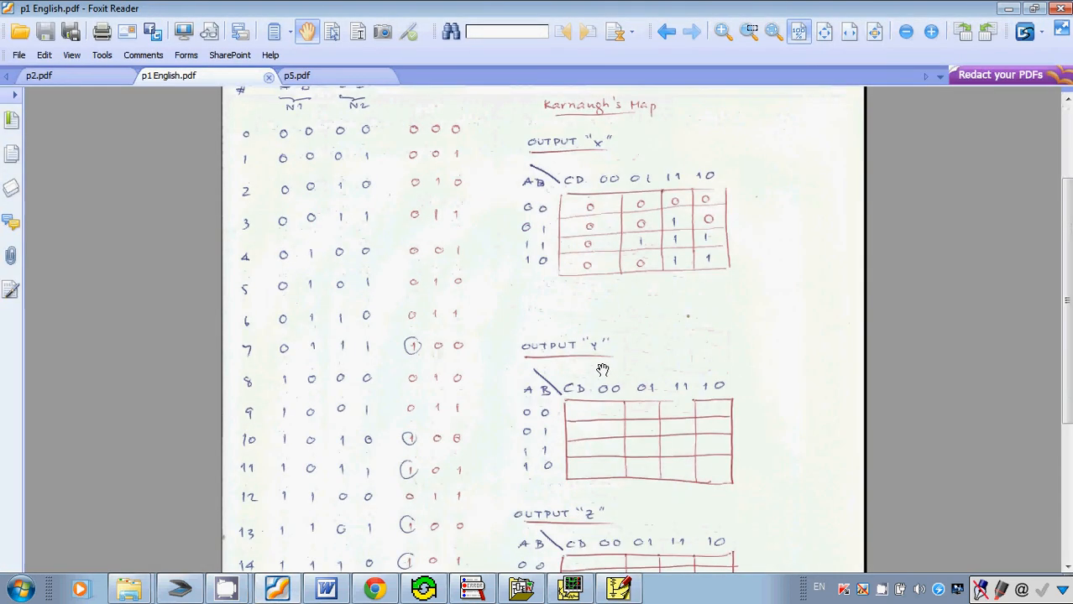
{"action": "scroll", "coordinate": [602, 370], "scroll_direction": "down", "scroll_amount": 3}
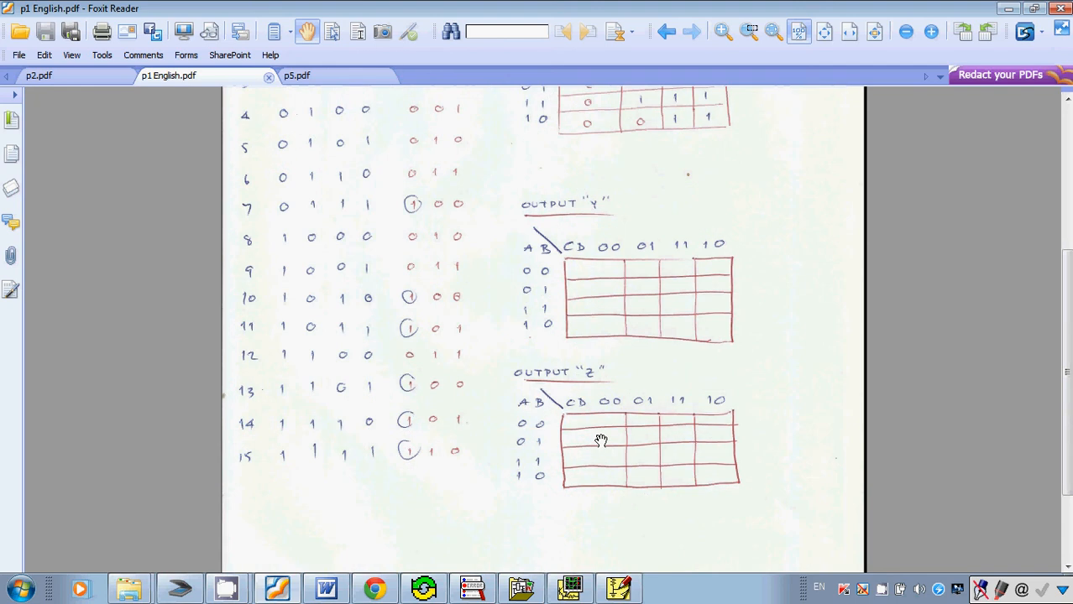
{"action": "scroll", "coordinate": [601, 440], "scroll_direction": "up", "scroll_amount": 2}
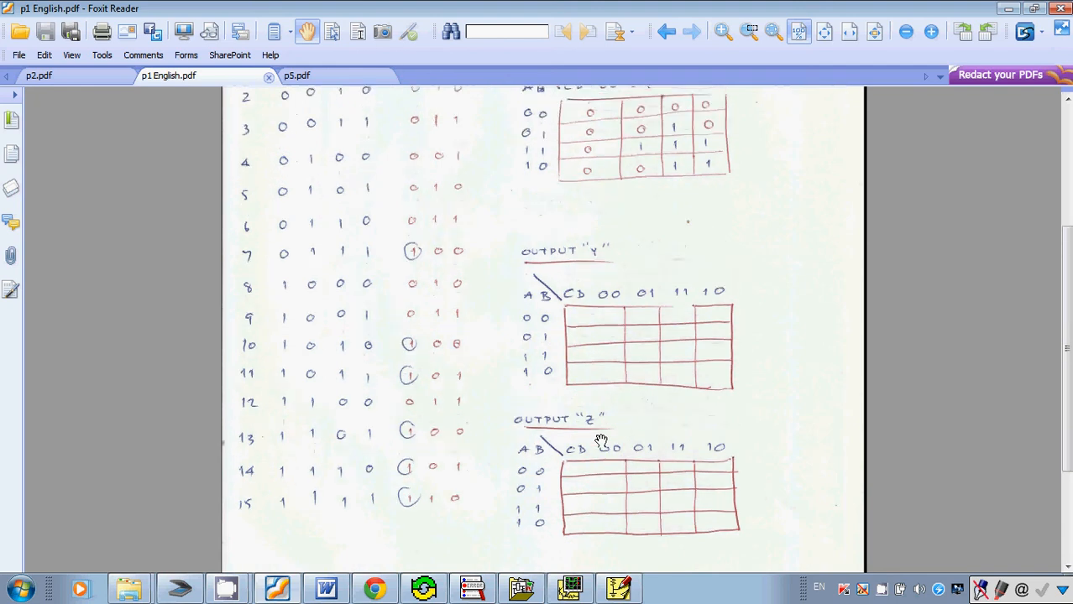
{"action": "scroll", "coordinate": [642, 264], "scroll_direction": "up", "scroll_amount": 1}
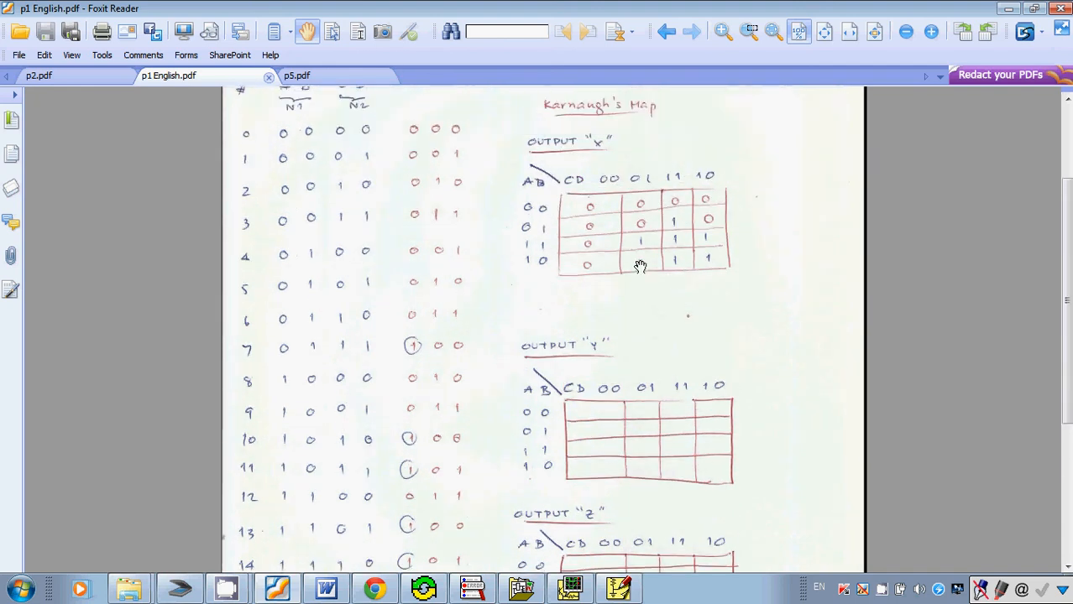
{"action": "scroll", "coordinate": [640, 266], "scroll_direction": "up", "scroll_amount": 2}
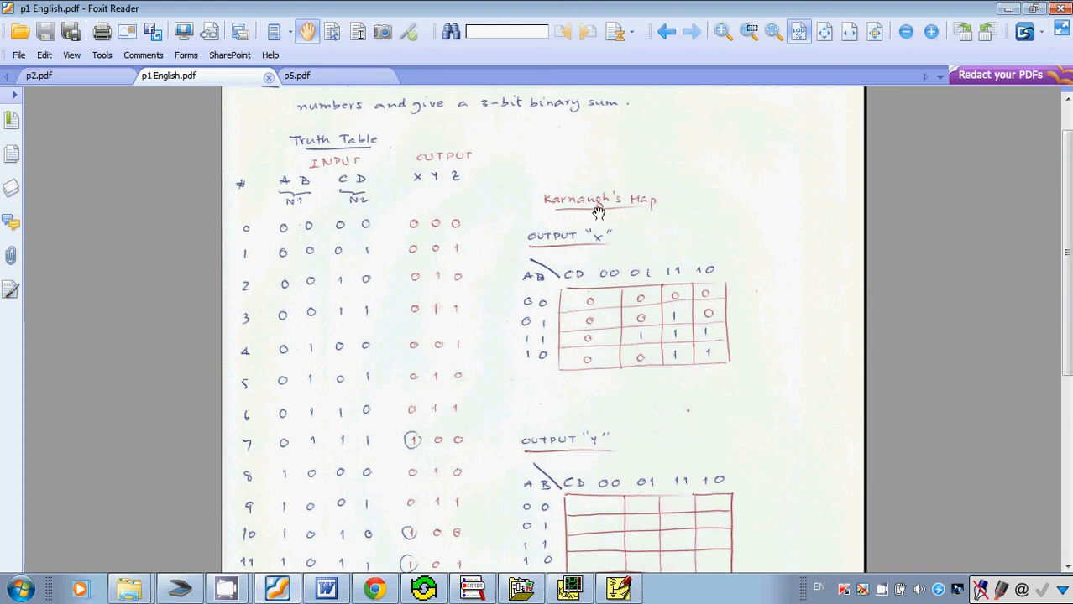
{"action": "scroll", "coordinate": [598, 211], "scroll_direction": "up", "scroll_amount": 1}
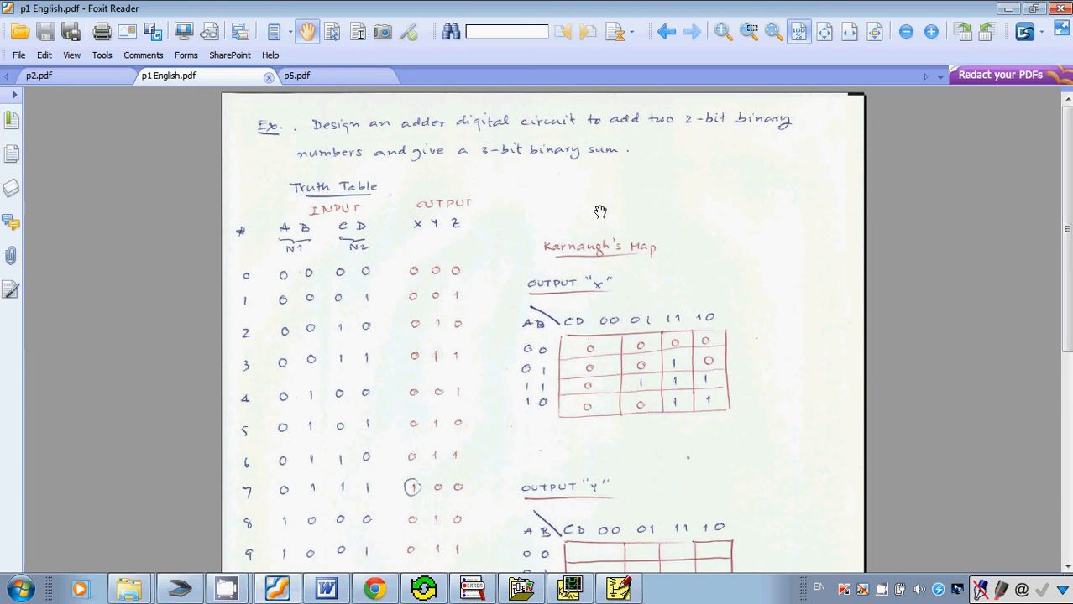
{"action": "scroll", "coordinate": [600, 212], "scroll_direction": "down", "scroll_amount": 1}
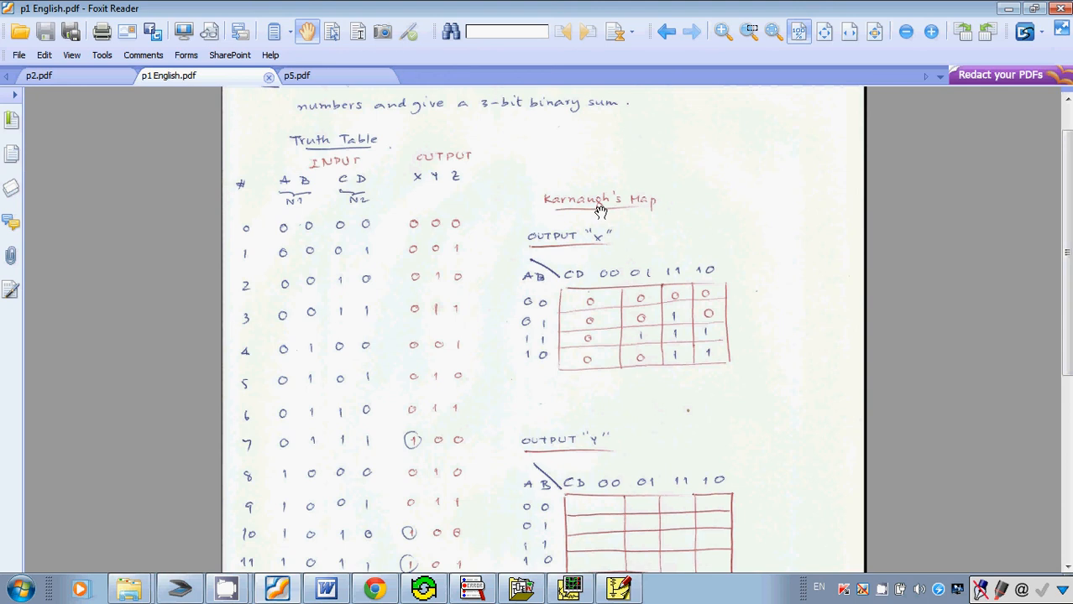
{"action": "scroll", "coordinate": [601, 214], "scroll_direction": "down", "scroll_amount": 1}
{"action": "scroll", "coordinate": [602, 219], "scroll_direction": "up", "scroll_amount": 2}
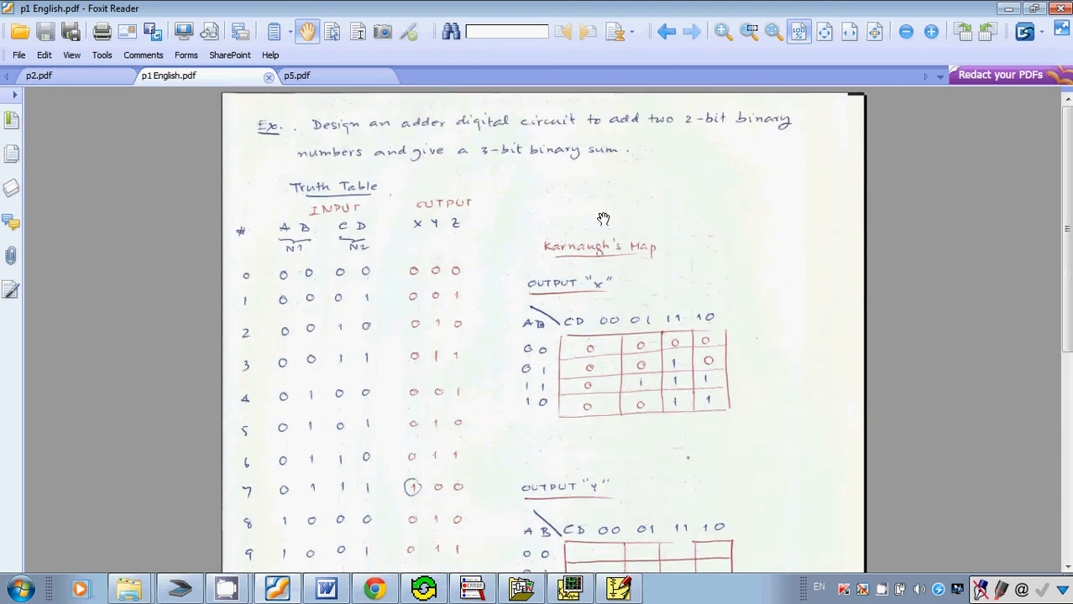
{"action": "right_click", "coordinate": [882, 592]}
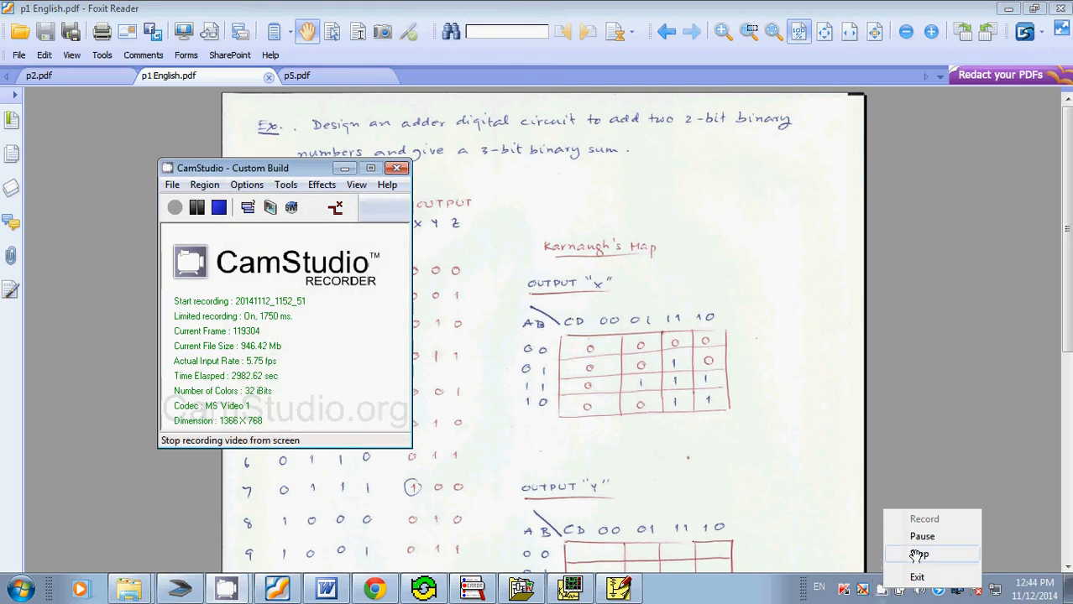